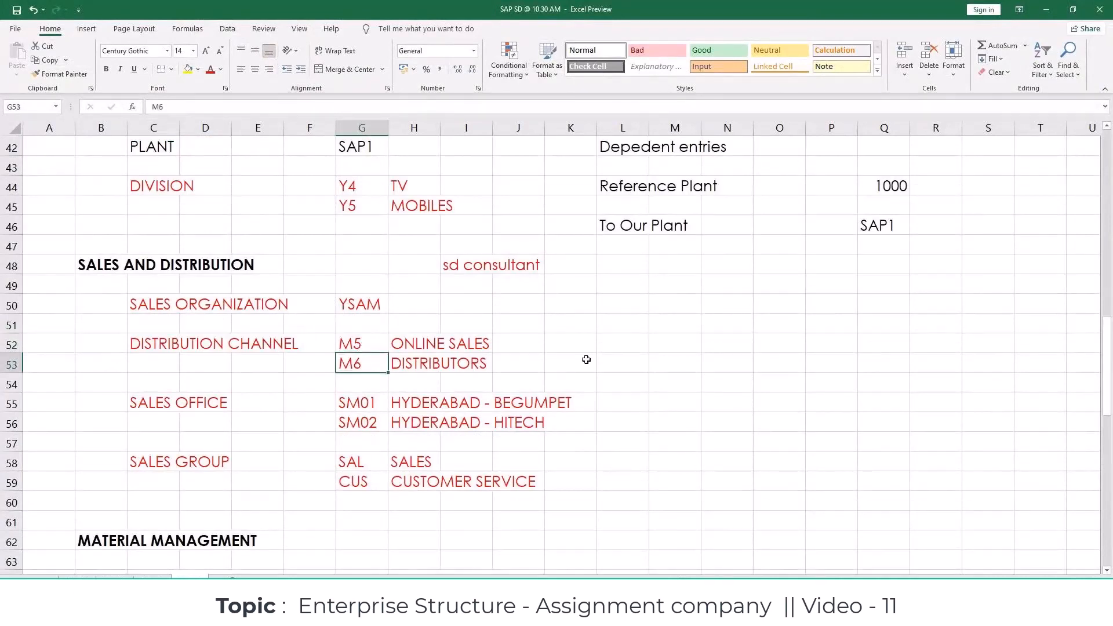
# Switch to the SAP window and add entries assigning distribution channels M5 and M6 to sales organization YSAM
pyautogui.hotkey('alt', 'Tab')
pyautogui.write('m')
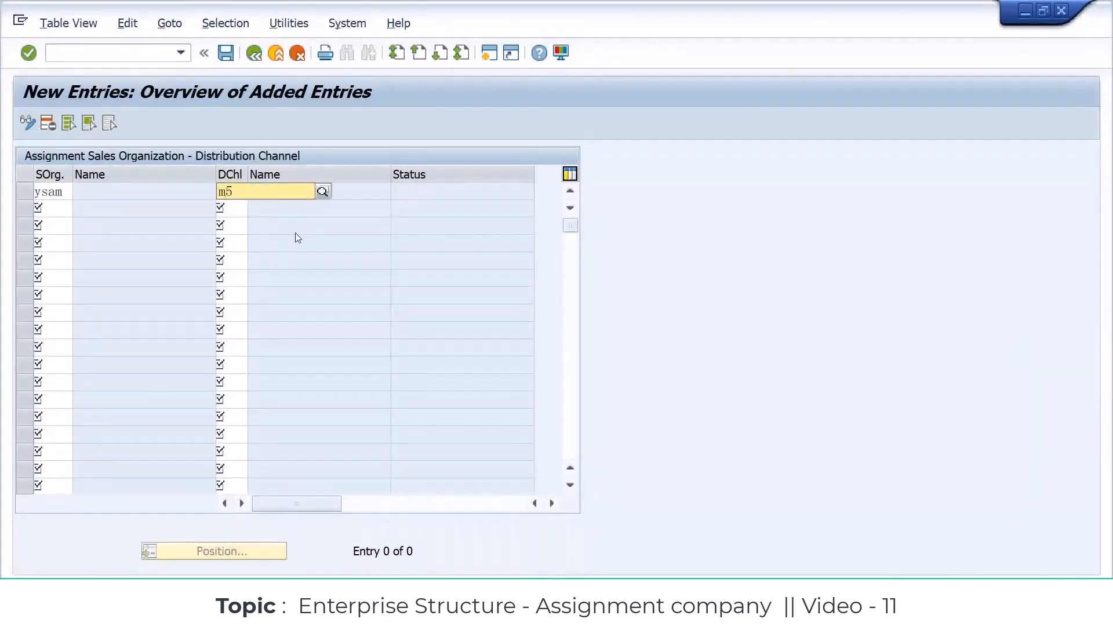
pyautogui.write('5')
pyautogui.press('Return')
pyautogui.write('ysam')
pyautogui.press('Tab')
pyautogui.write('m')
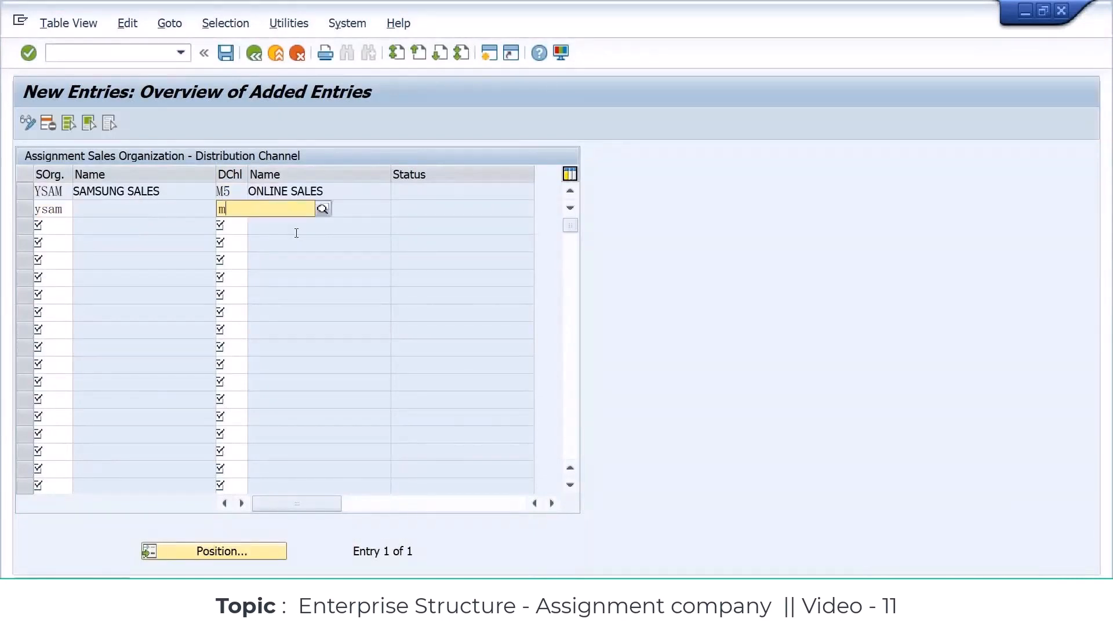
pyautogui.write('6')
pyautogui.press('Return')
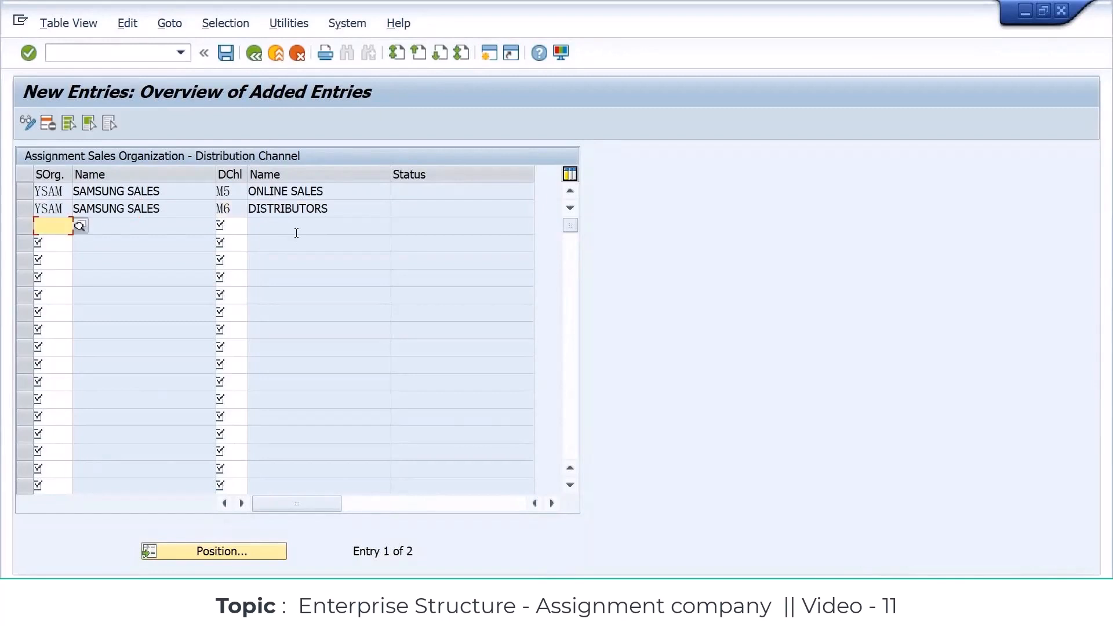
# Add two more entries assigning distribution channels M5 and M6 to sales organization 1000
pyautogui.write('1000')
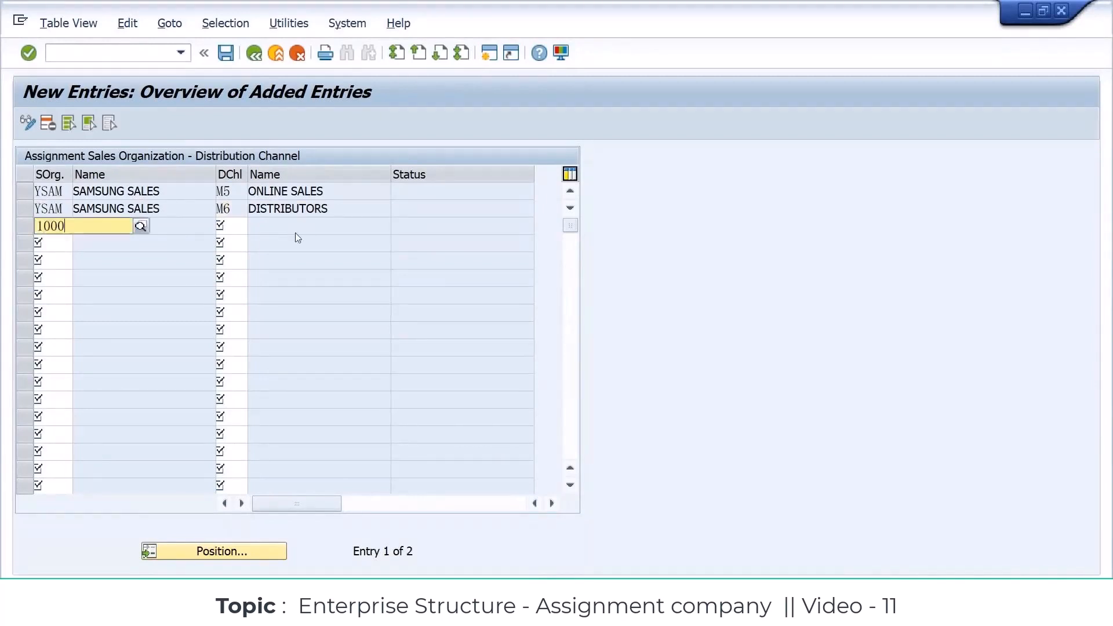
pyautogui.press('Tab')
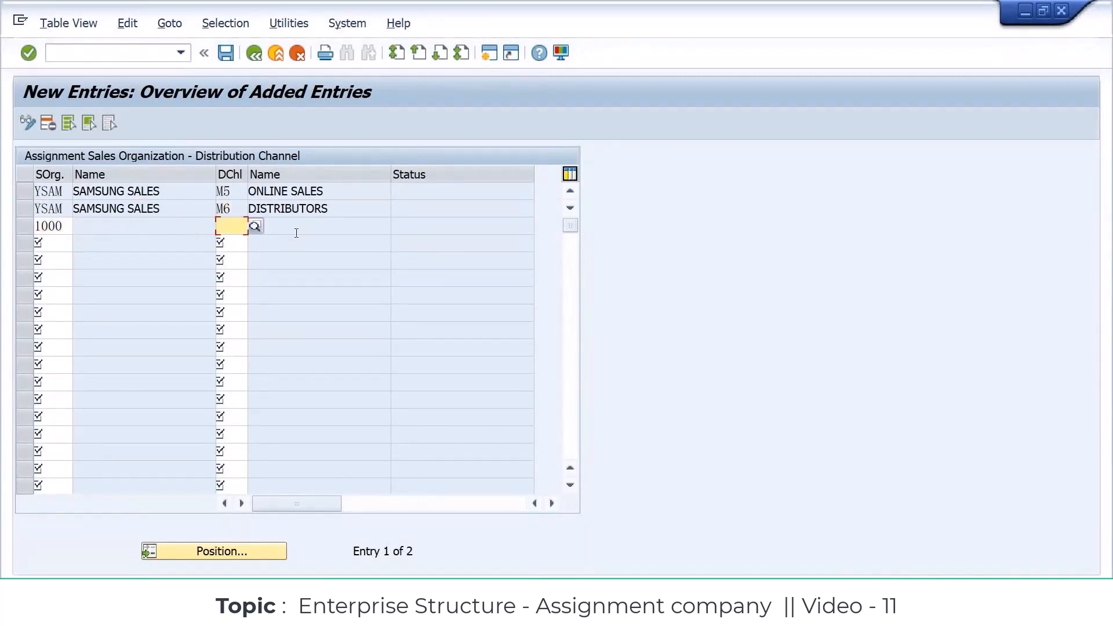
pyautogui.write('m5')
pyautogui.press('Return')
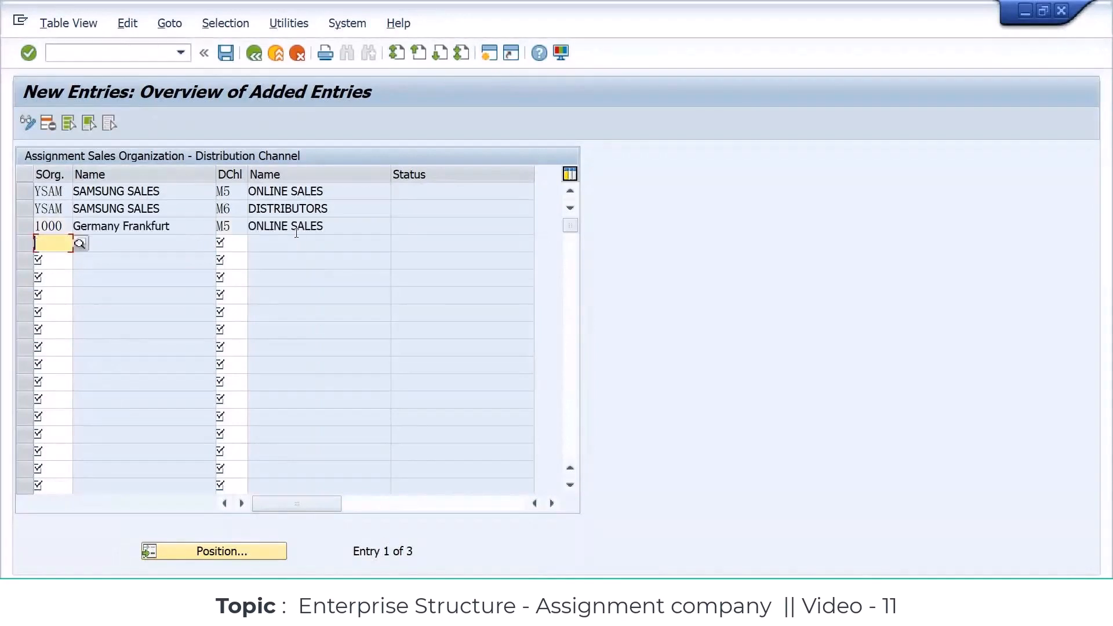
pyautogui.write('1000')
pyautogui.press('Tab')
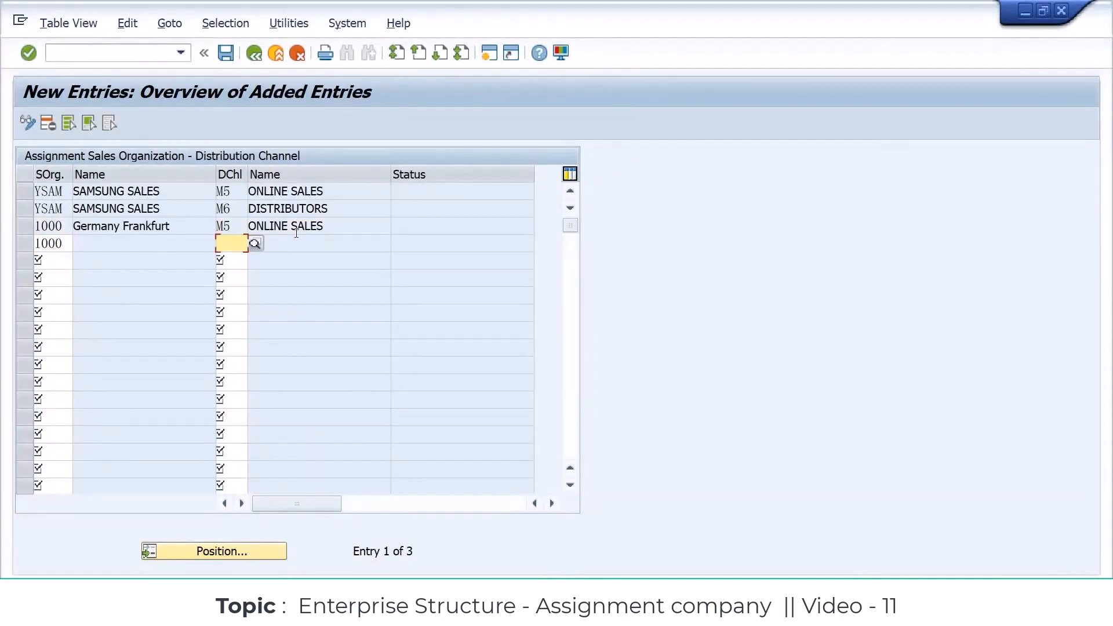
pyautogui.write('m6')
pyautogui.press('Return')
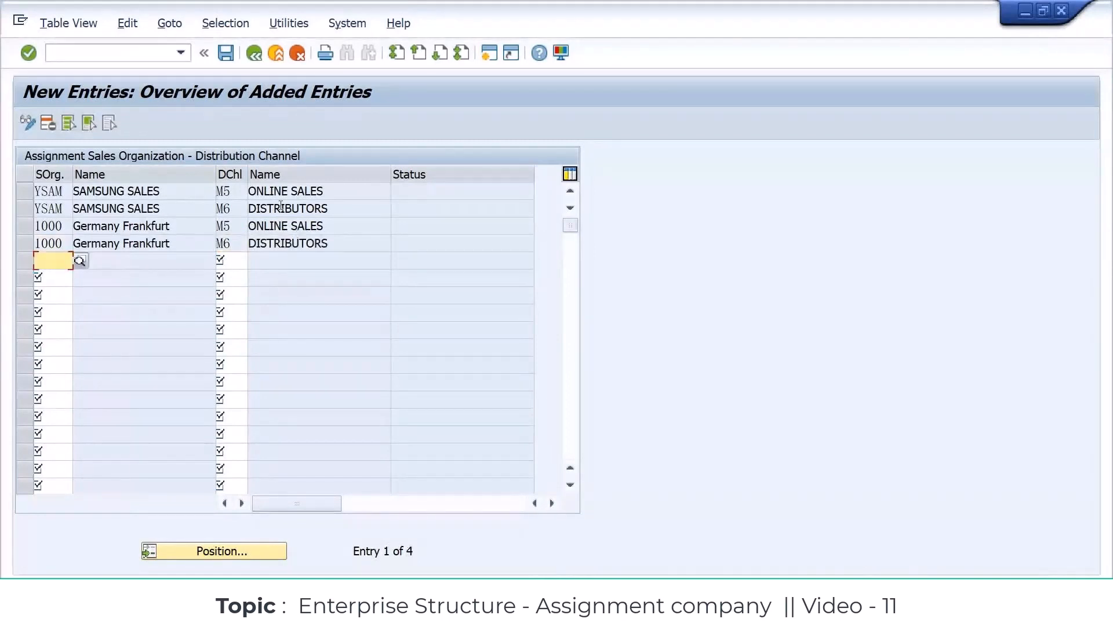
# Delete the two entries for sales organization 1000 from the distribution channel assignment table
pyautogui.click(244, 191)
pyautogui.click(240, 209)
pyautogui.click(236, 241)
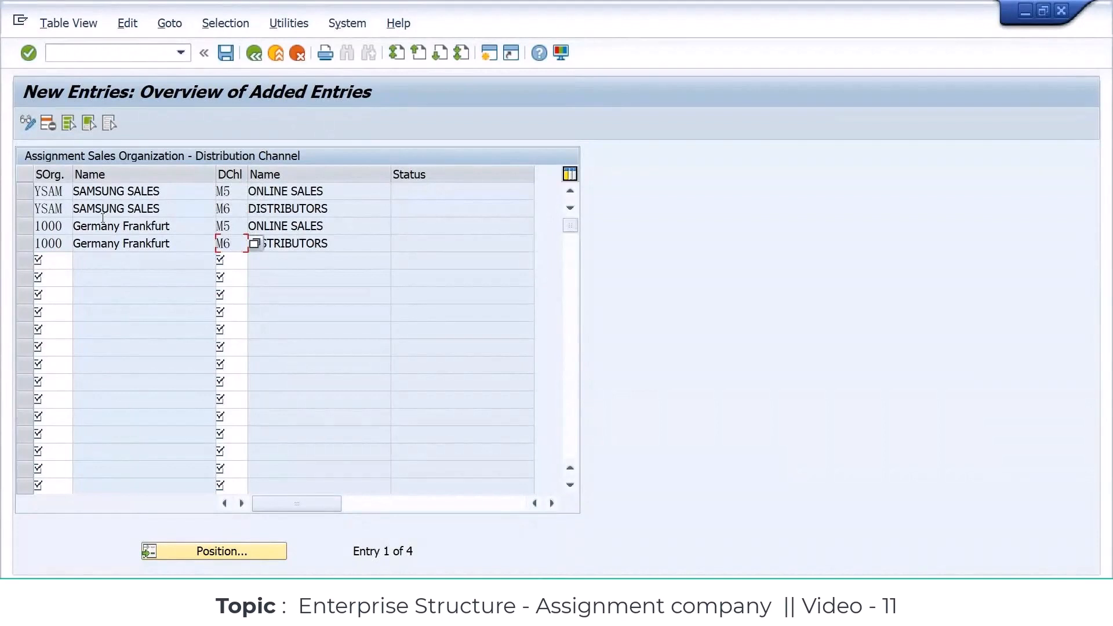
pyautogui.click(23, 225)
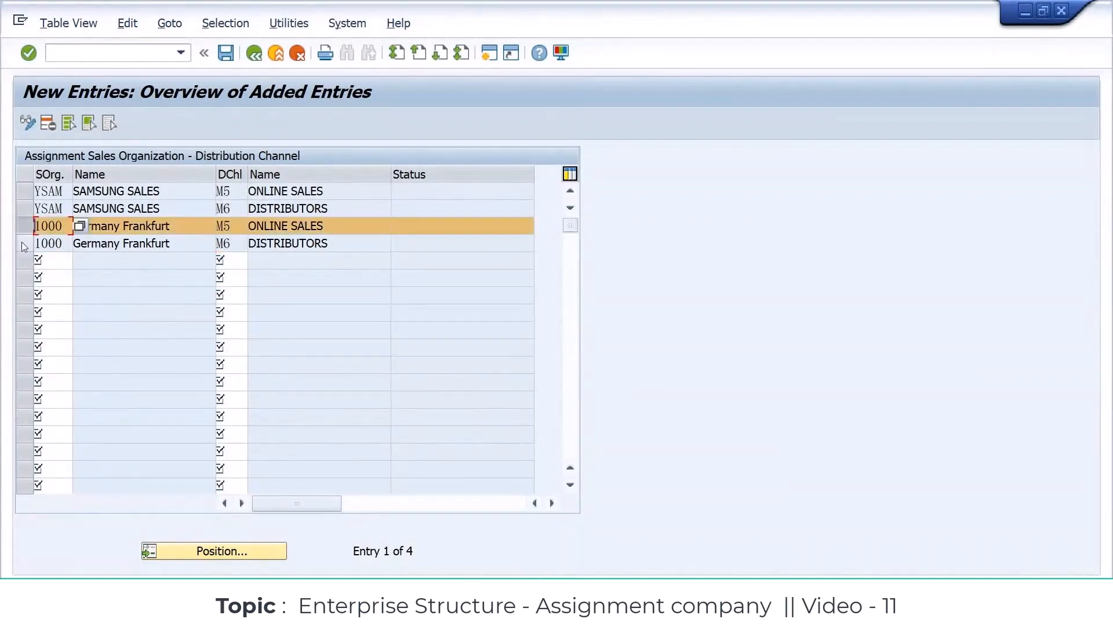
pyautogui.click(21, 244)
pyautogui.click(52, 122)
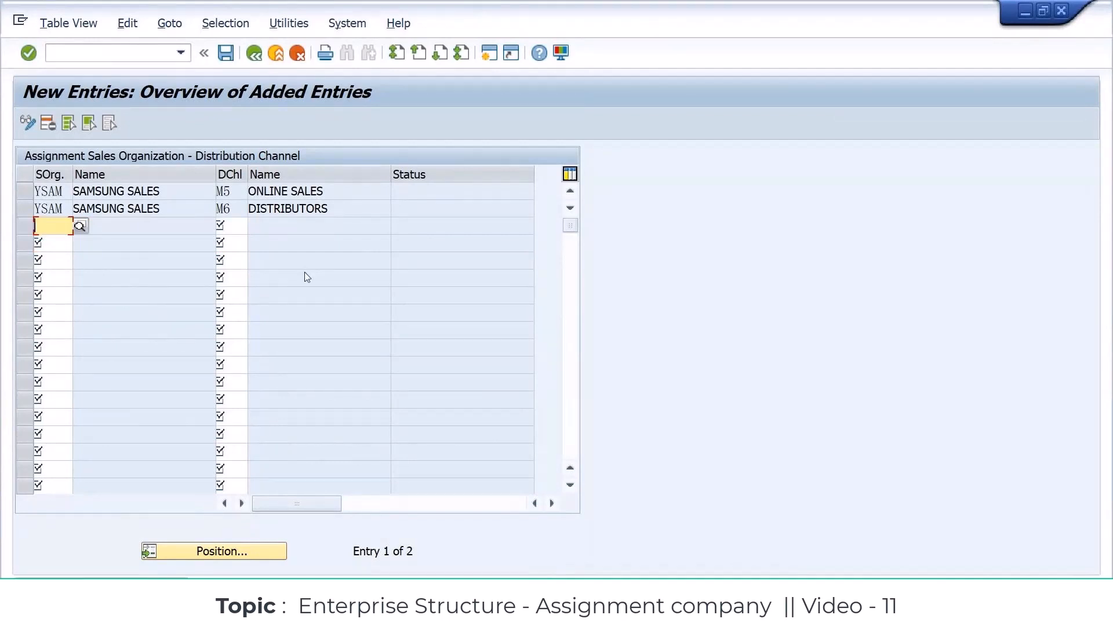
# Save the YSAM distribution channel assignments under the "samsung - enterprise structure" customizing request
pyautogui.hotkey('ctrl', 's')
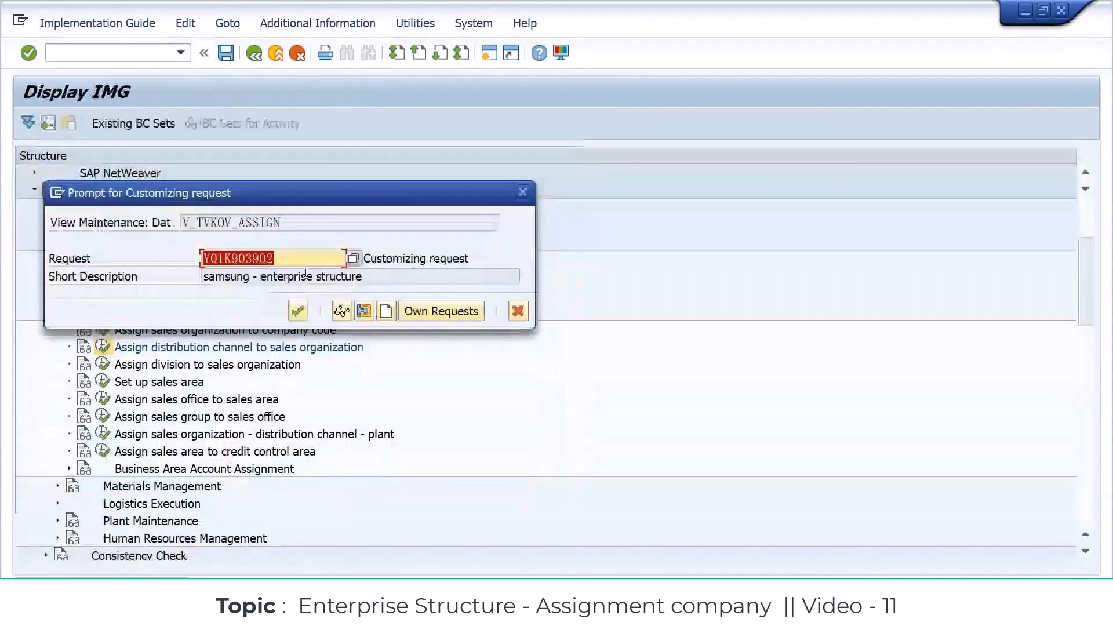
pyautogui.click(298, 314)
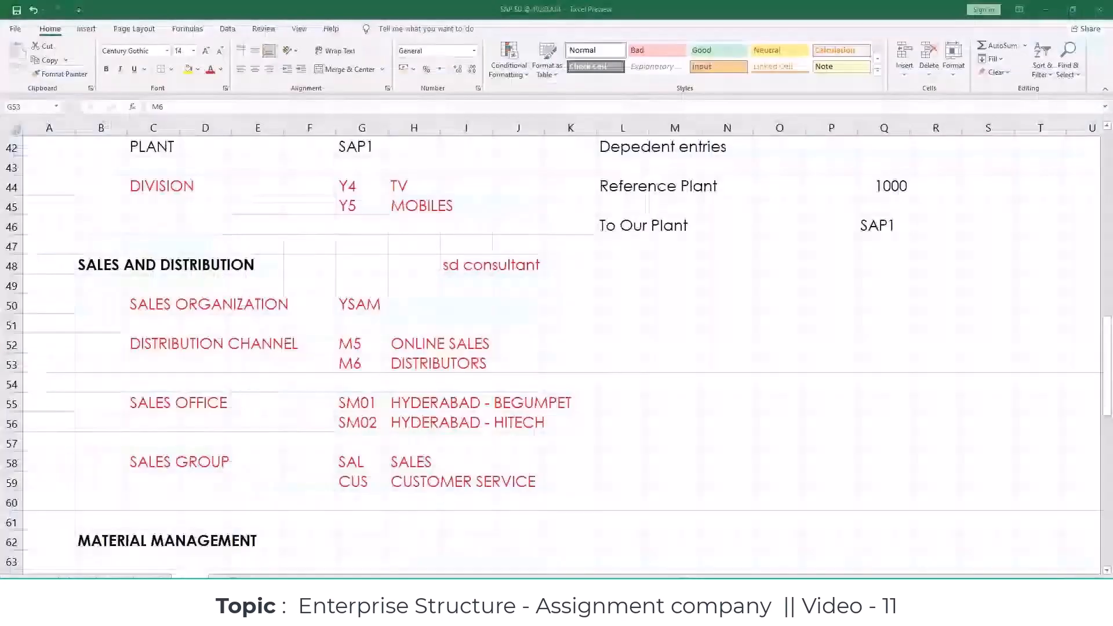
# In the Excel workbook, enter "Sales Org - Distribution channel" in cell C98 of the Assignment list
pyautogui.scroll(-6, 302, 496)
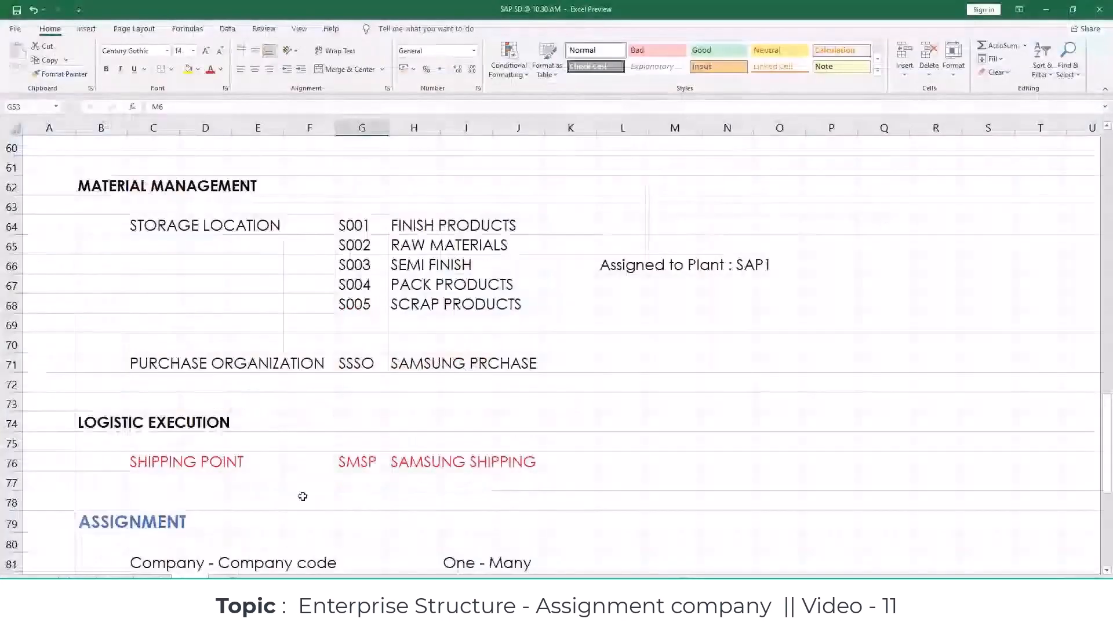
pyautogui.scroll(-9, 302, 496)
pyautogui.click(156, 362)
pyautogui.write('Co')
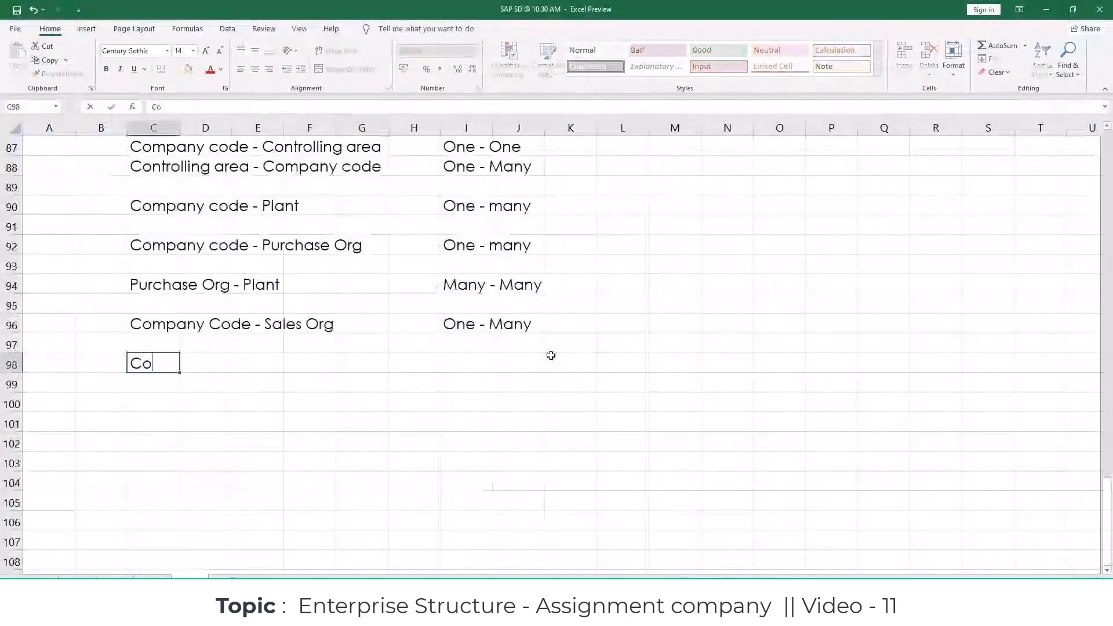
pyautogui.press('BackSpace')
pyautogui.press('BackSpace')
pyautogui.write('Sa')
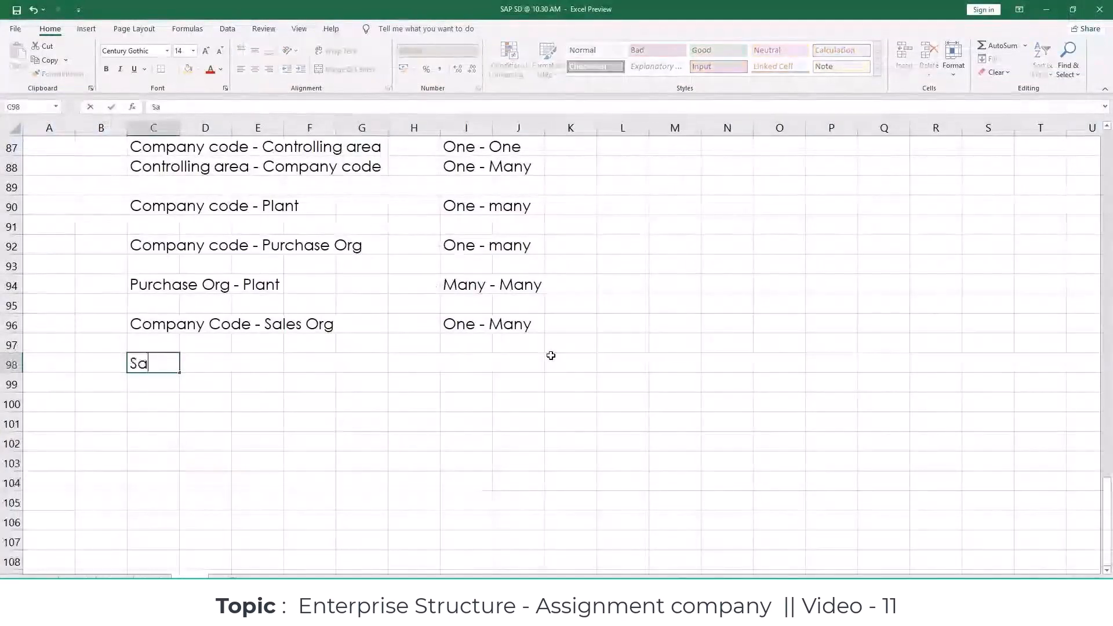
pyautogui.write('les Org ')
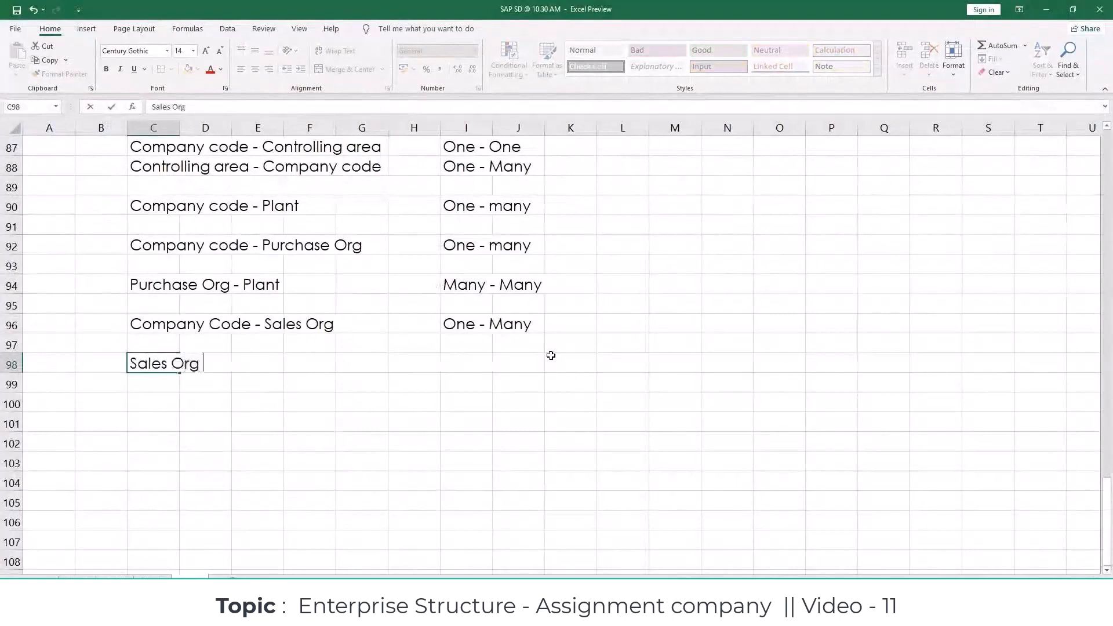
pyautogui.write('- Distribution channel')
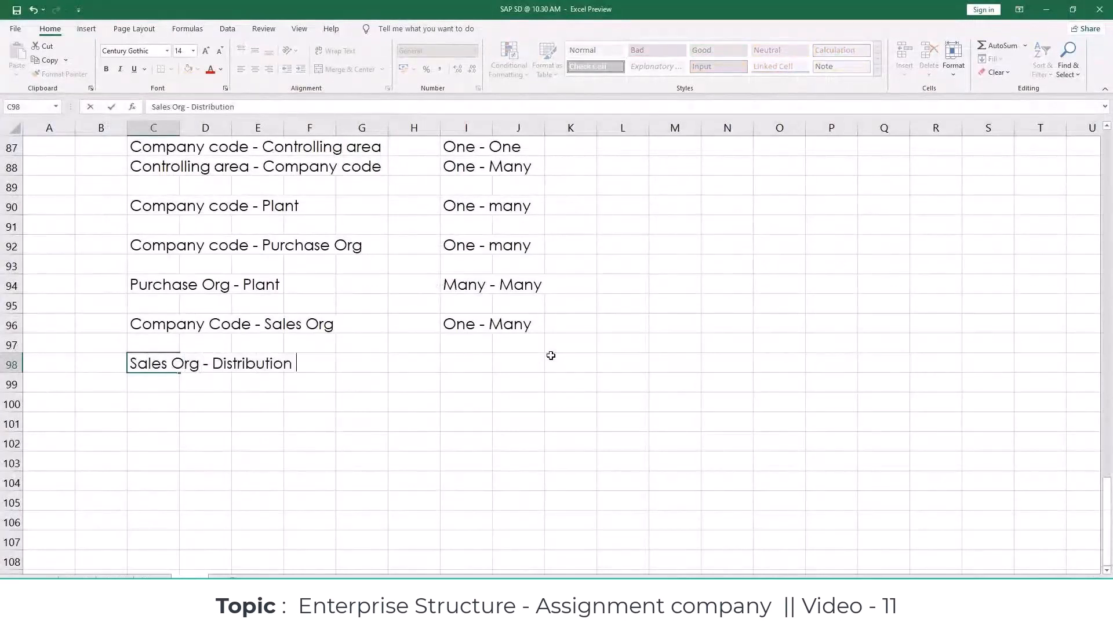
# Enter the relationship "Many - Many" in cell I98 for the Sales Org - Distribution channel row
pyautogui.press('Right')
pyautogui.press('Right')
pyautogui.press('Right')
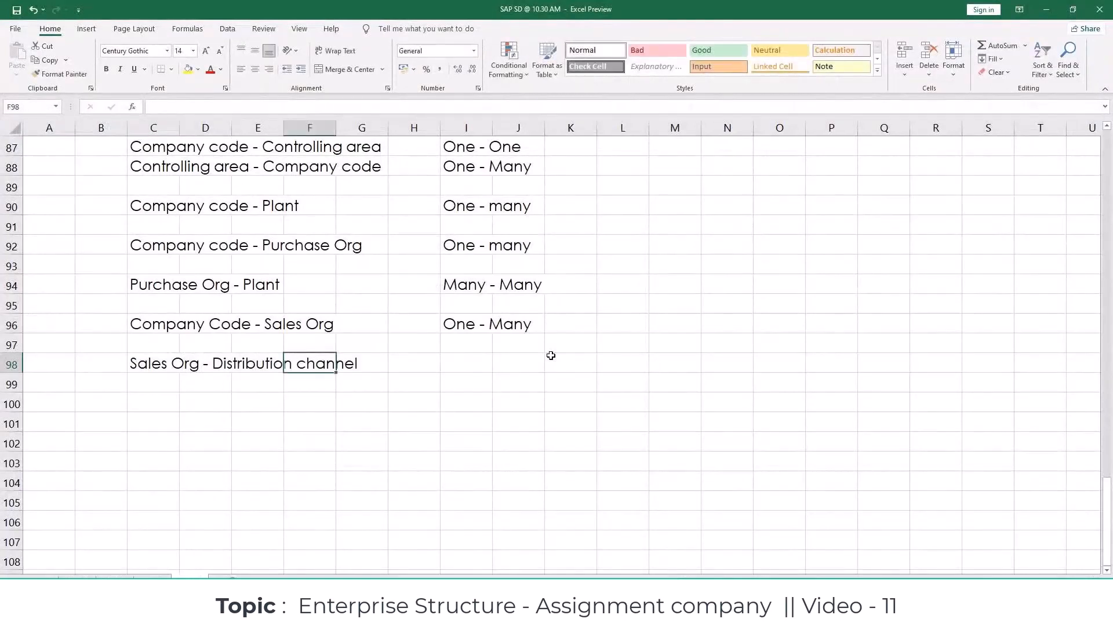
pyautogui.press('Right')
pyautogui.press('Right')
pyautogui.press('Right')
pyautogui.write('m')
pyautogui.press('BackSpace')
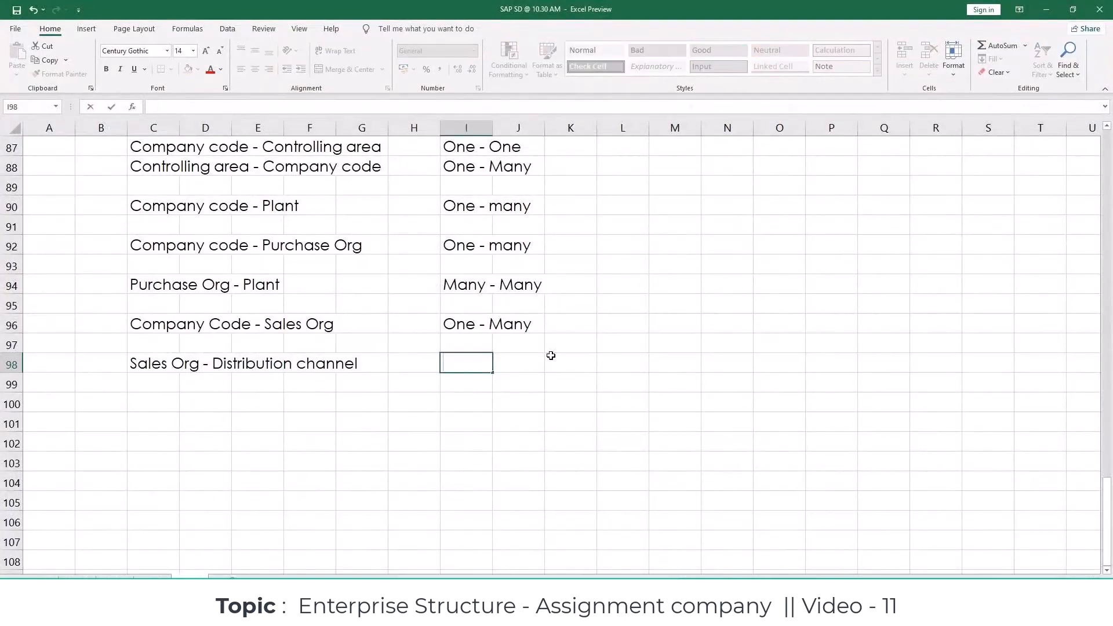
pyautogui.write('m')
pyautogui.press('BackSpace')
pyautogui.write('mA')
pyautogui.press('BackSpace')
pyautogui.press('BackSpace')
pyautogui.write('m')
pyautogui.press('BackSpace')
pyautogui.write('Many - Many')
pyautogui.press('Return')
pyautogui.press('Return')
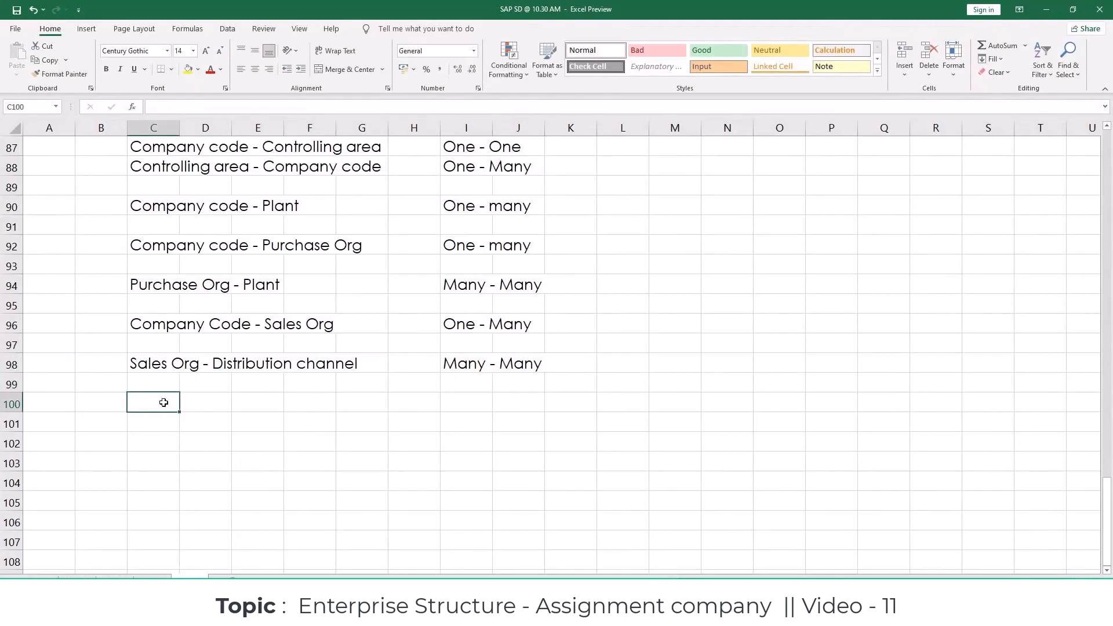
# Switch to the enterprise structure PDF in Microsoft Edge and review the sales organization, distribution channel and division links in the diagram
pyautogui.hotkey('alt', 'Tab')
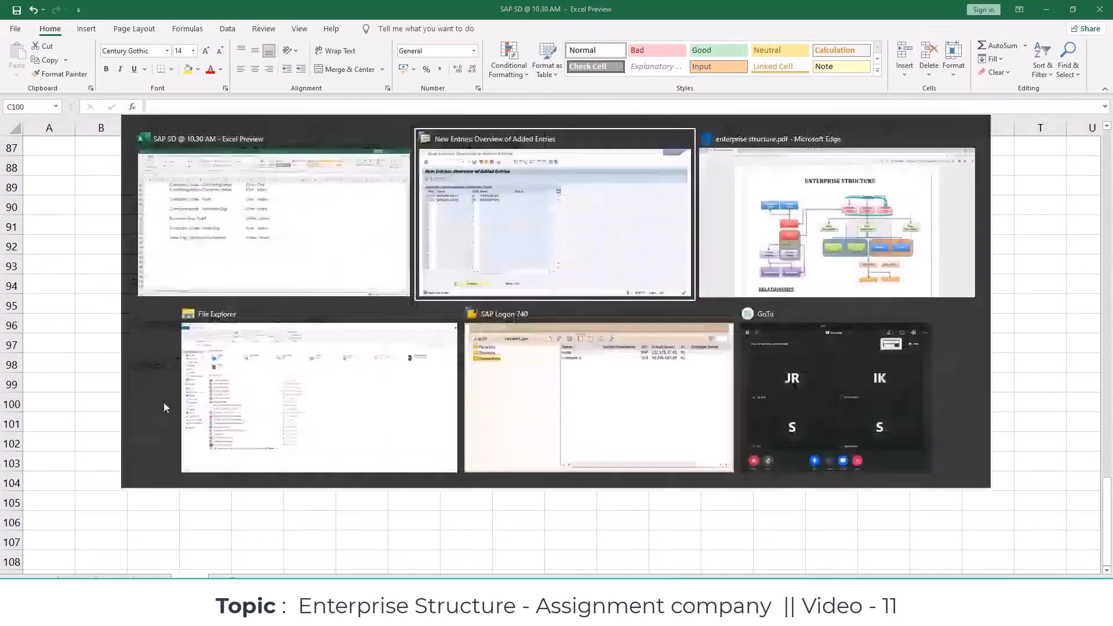
pyautogui.hotkey('alt', 'Tab')
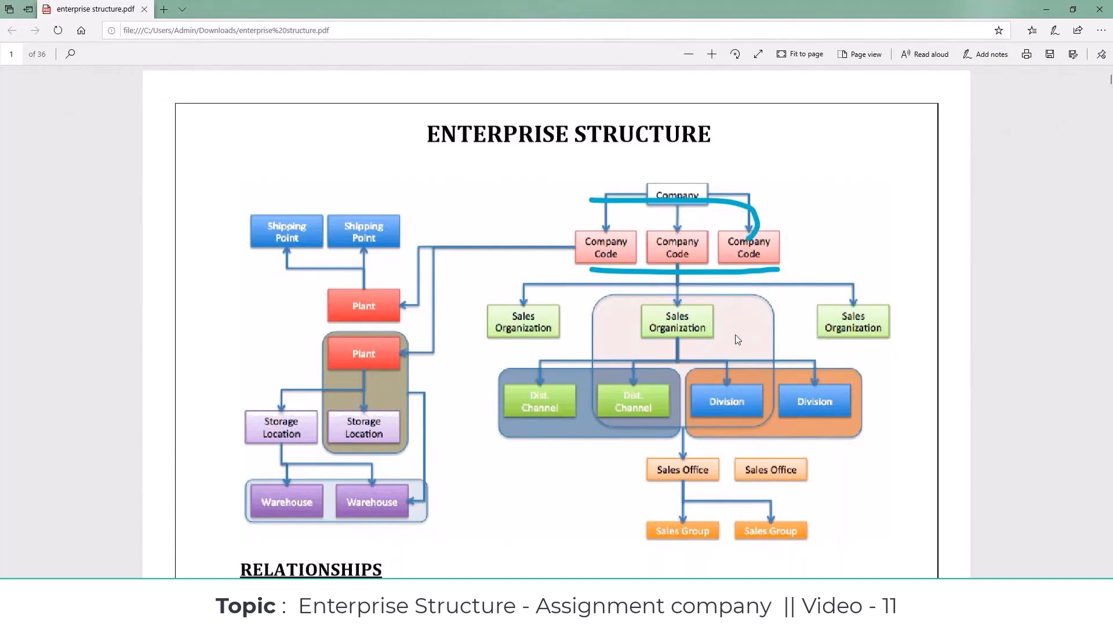
# Return to SAP, leave the distribution channel assignment and open the "Assign division to sales organization" activity
pyautogui.hotkey('alt', 'Tab')
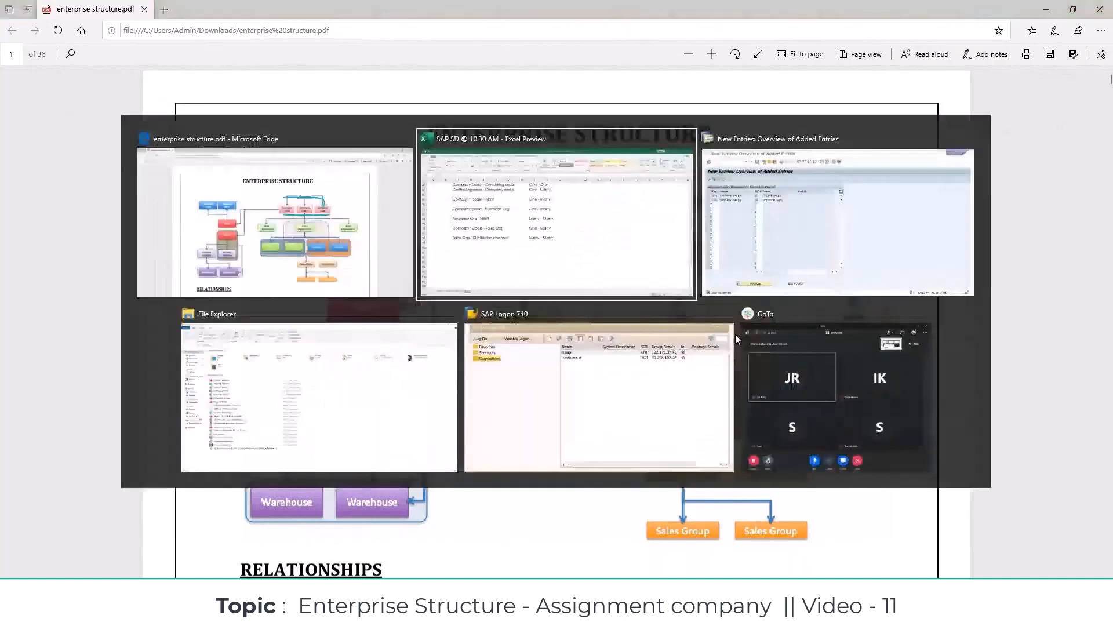
pyautogui.hotkey('alt', 'Tab')
pyautogui.hotkey('alt', 'Tab')
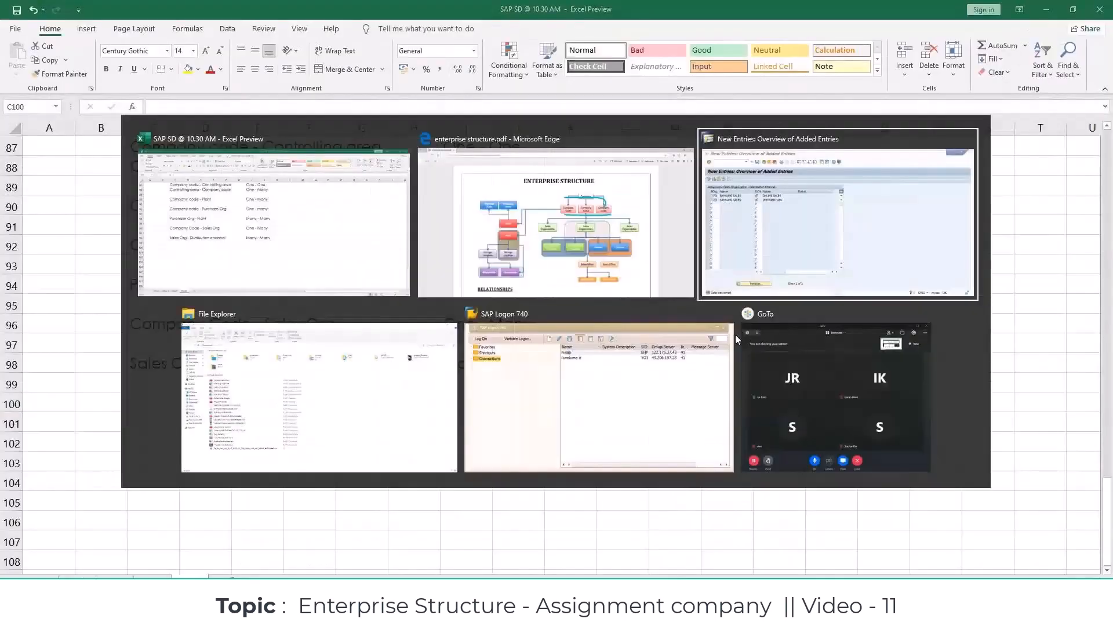
pyautogui.press('F3')
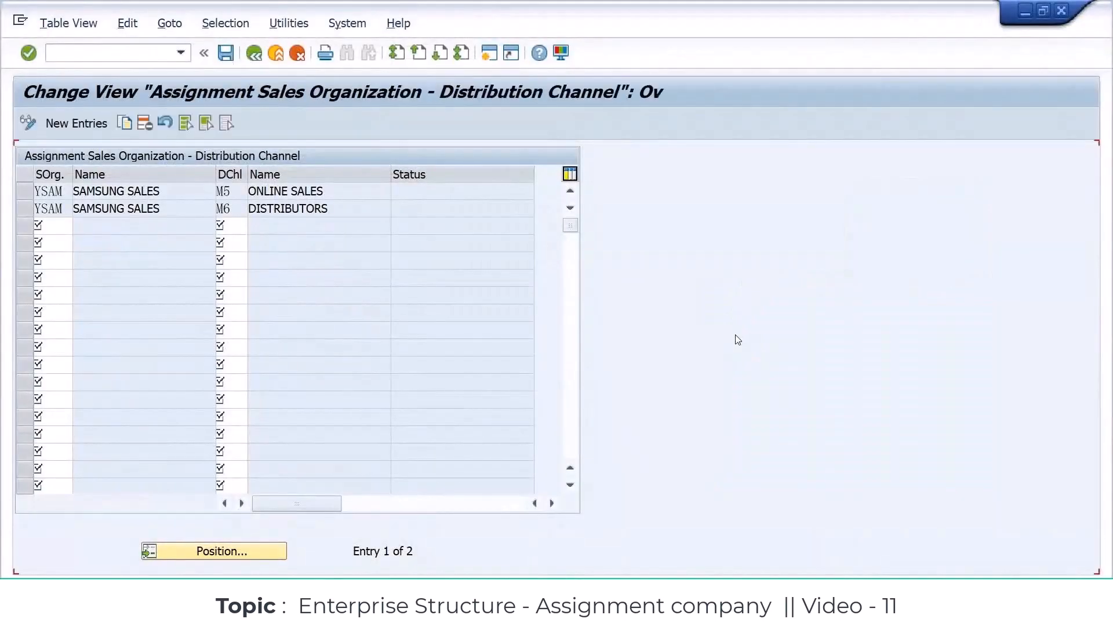
pyautogui.press('F3')
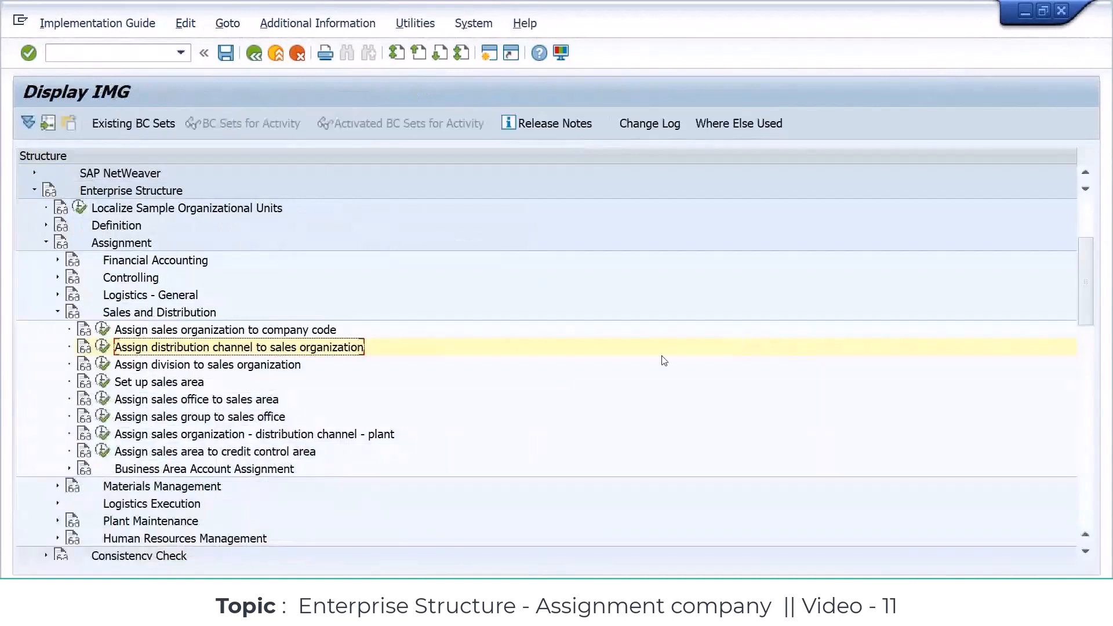
pyautogui.click(297, 366)
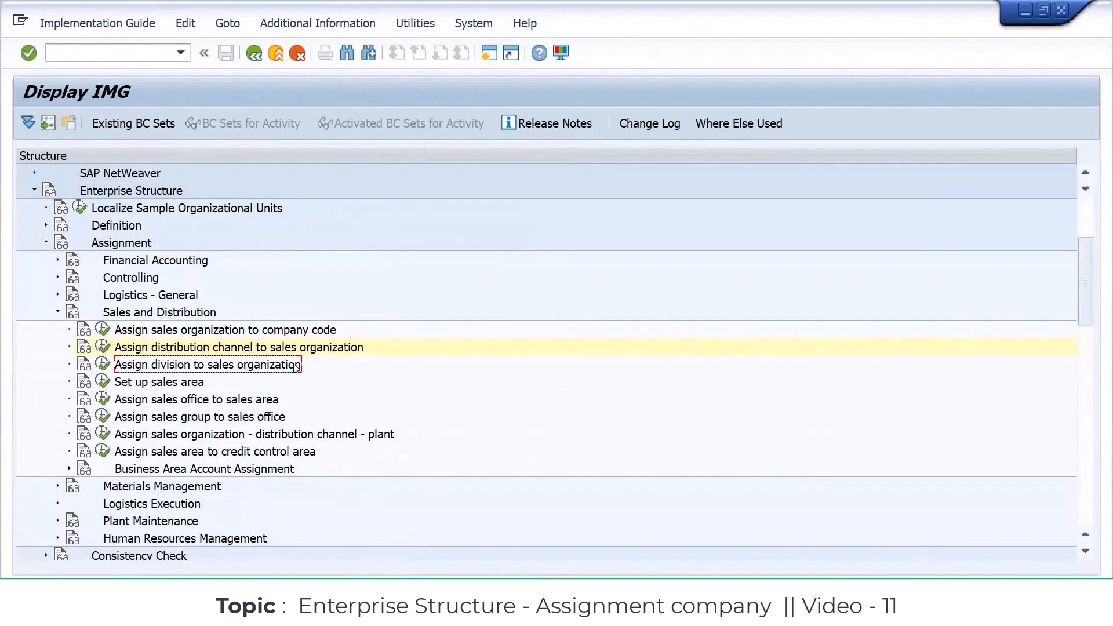
pyautogui.click(102, 366)
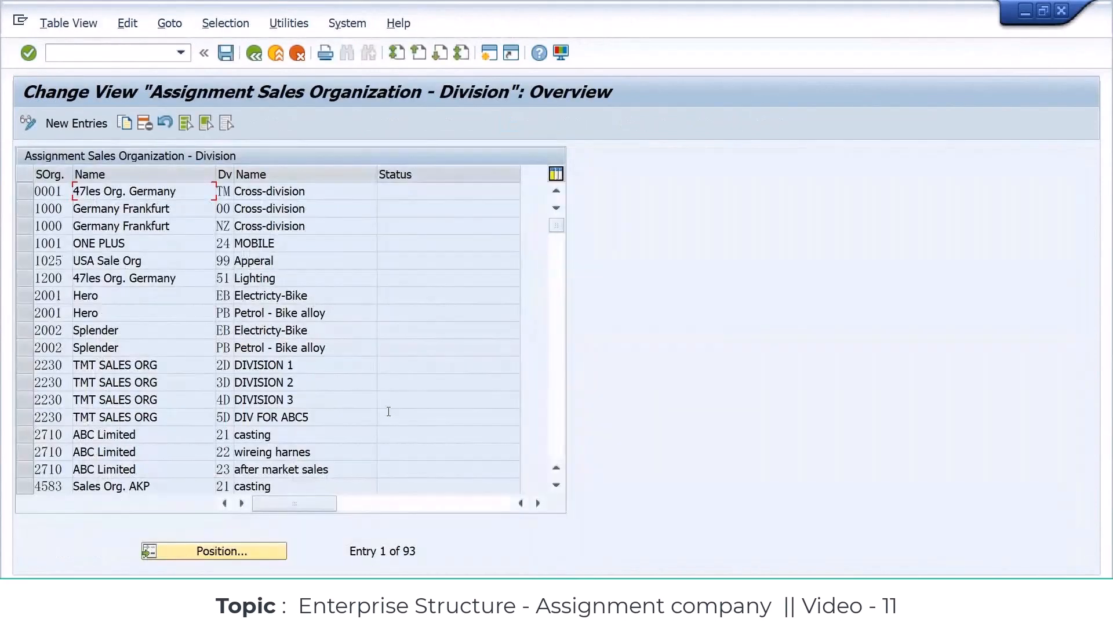
# Start a new division assignment entry with YSAM as the sales organization
pyautogui.click(58, 192)
pyautogui.click(226, 191)
pyautogui.click(105, 126)
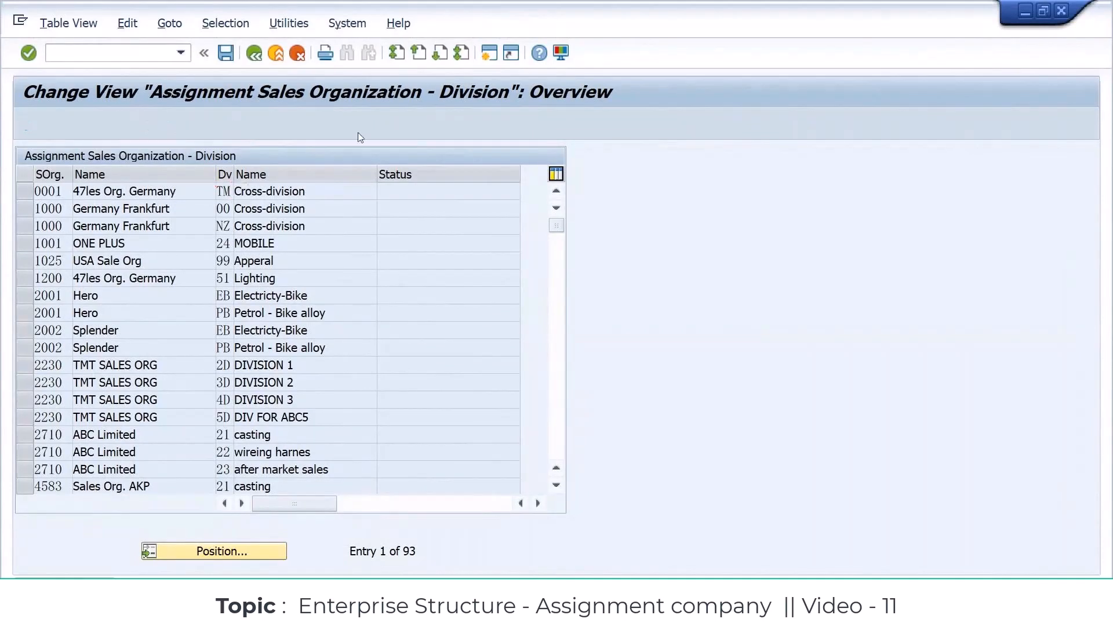
pyautogui.write('YSA')
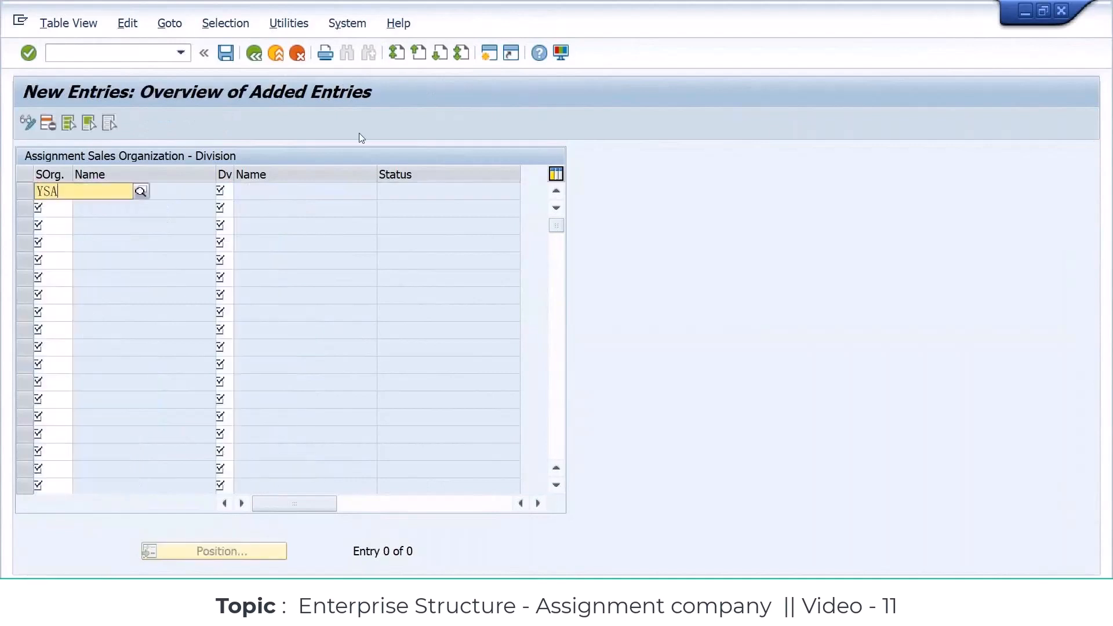
pyautogui.write('M')
pyautogui.press('Tab')
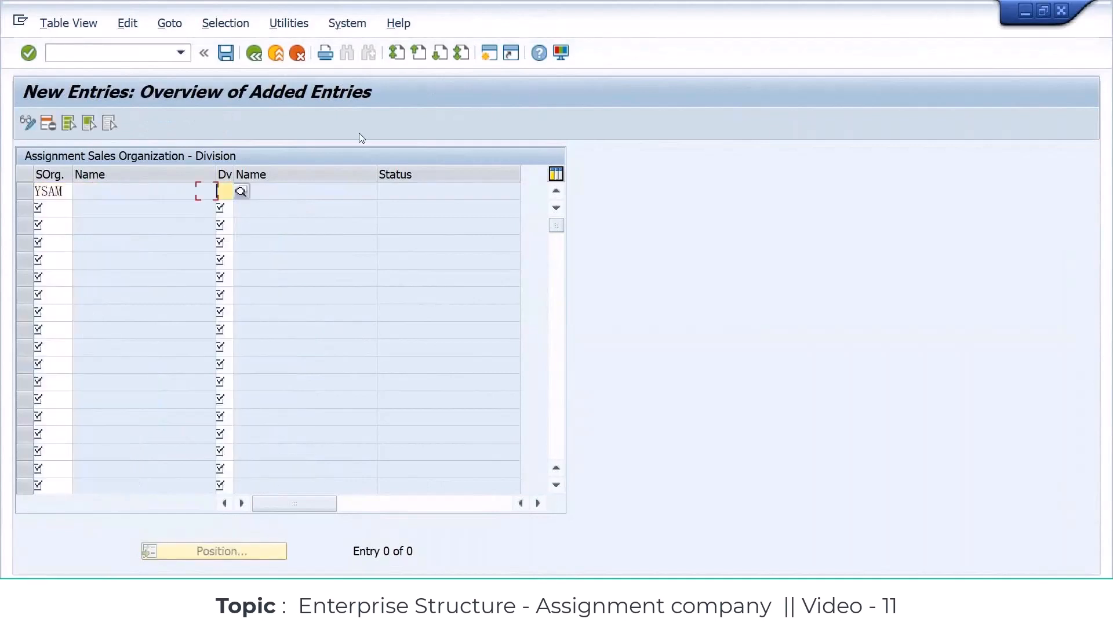
# Switch to the Excel workbook and look up the division codes under Logistic General
pyautogui.hotkey('alt', 'Tab')
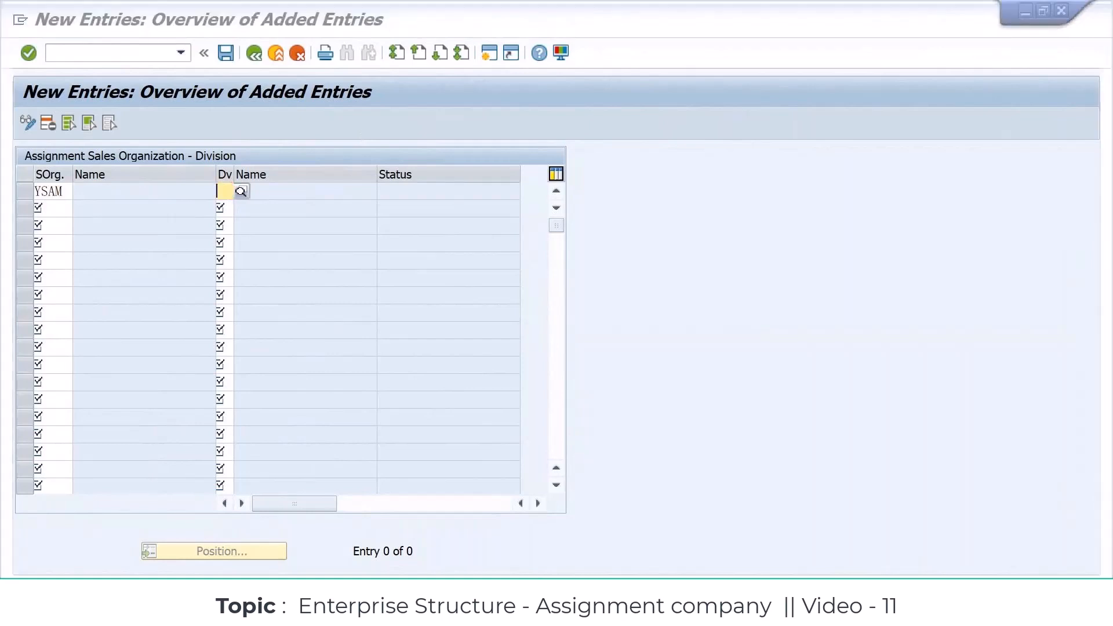
pyautogui.press('pageup')
pyautogui.press('pageup')
pyautogui.press('pageup')
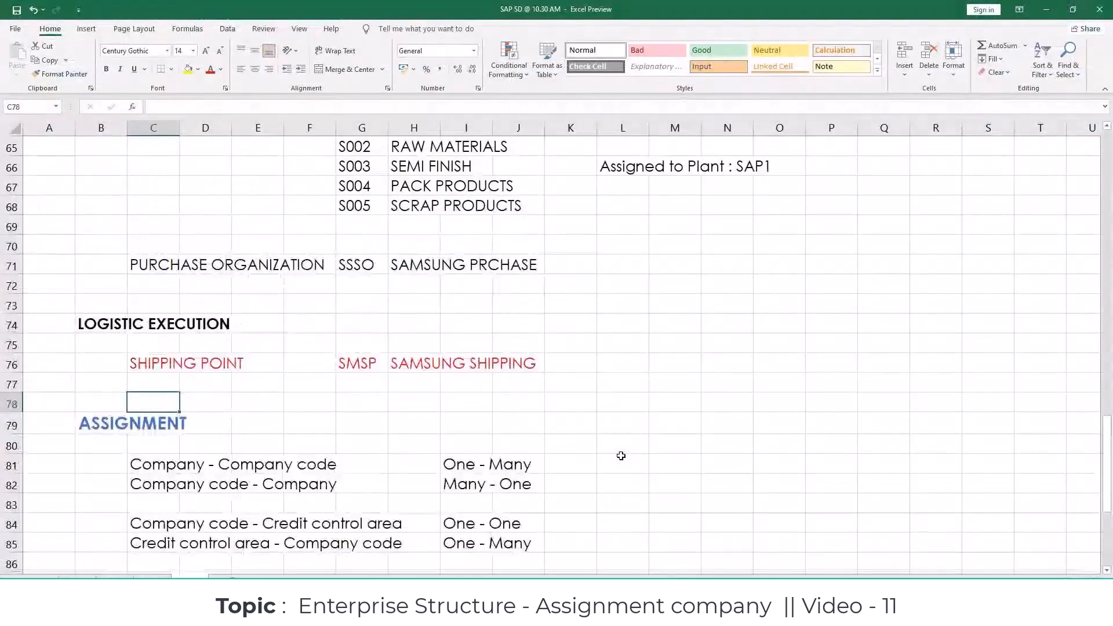
pyautogui.scroll(-5, 621, 455)
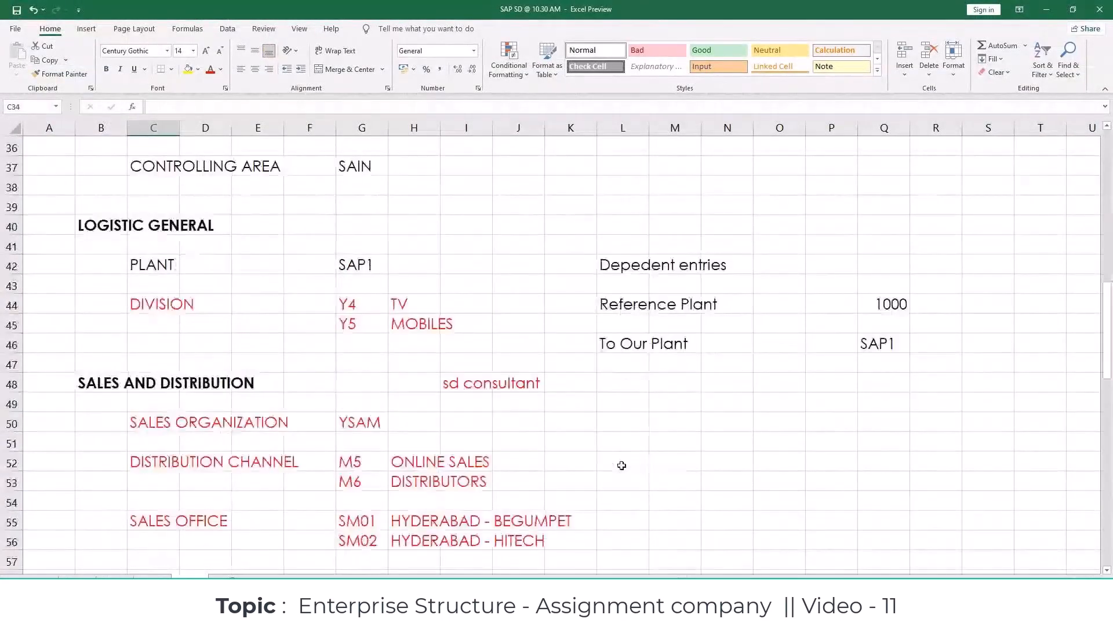
# Return to SAP and assign divisions Y4 and Y5 to sales organization YSAM in the new entries table
pyautogui.click(362, 305)
pyautogui.click(365, 344)
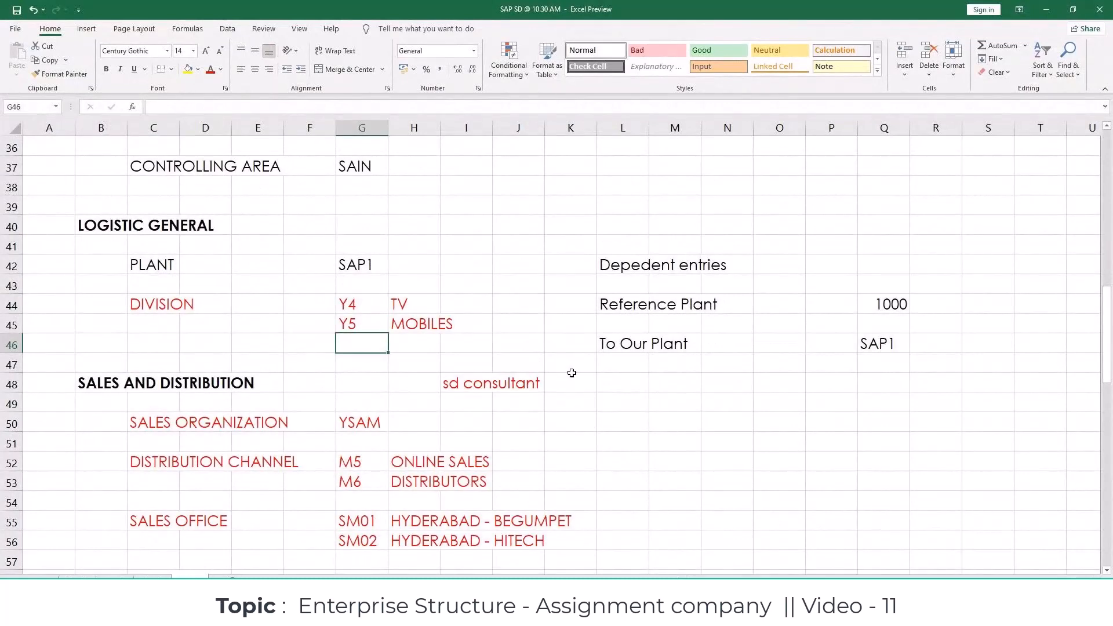
pyautogui.hotkey('alt', 'Tab')
pyautogui.write('Y4')
pyautogui.press('Return')
pyautogui.write('YSAM')
pyautogui.press('Tab')
pyautogui.write('Y5')
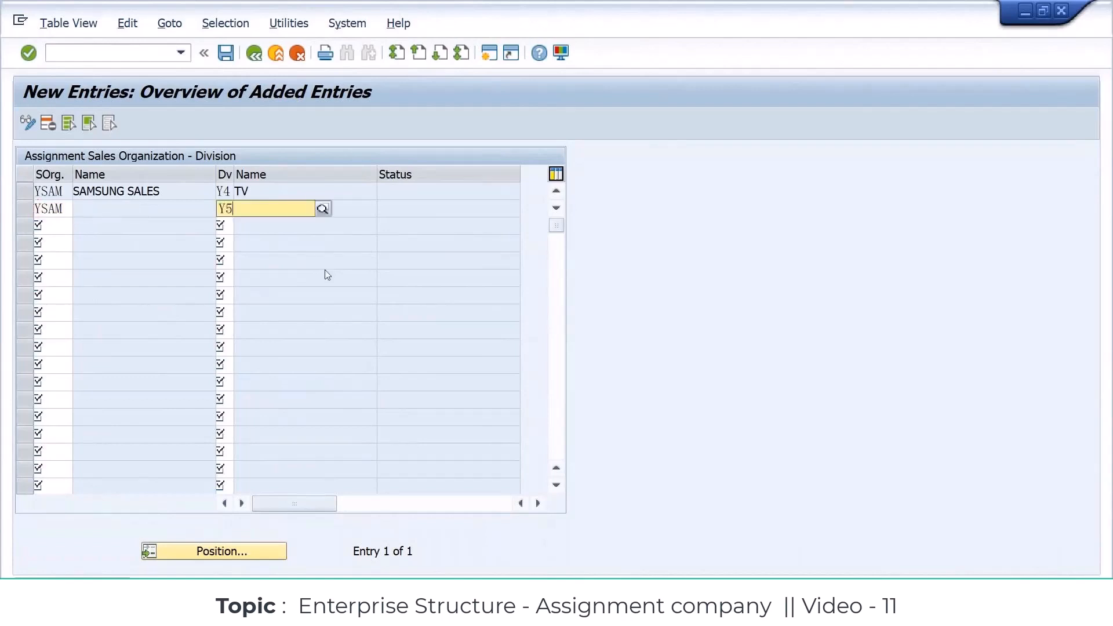
pyautogui.press('Return')
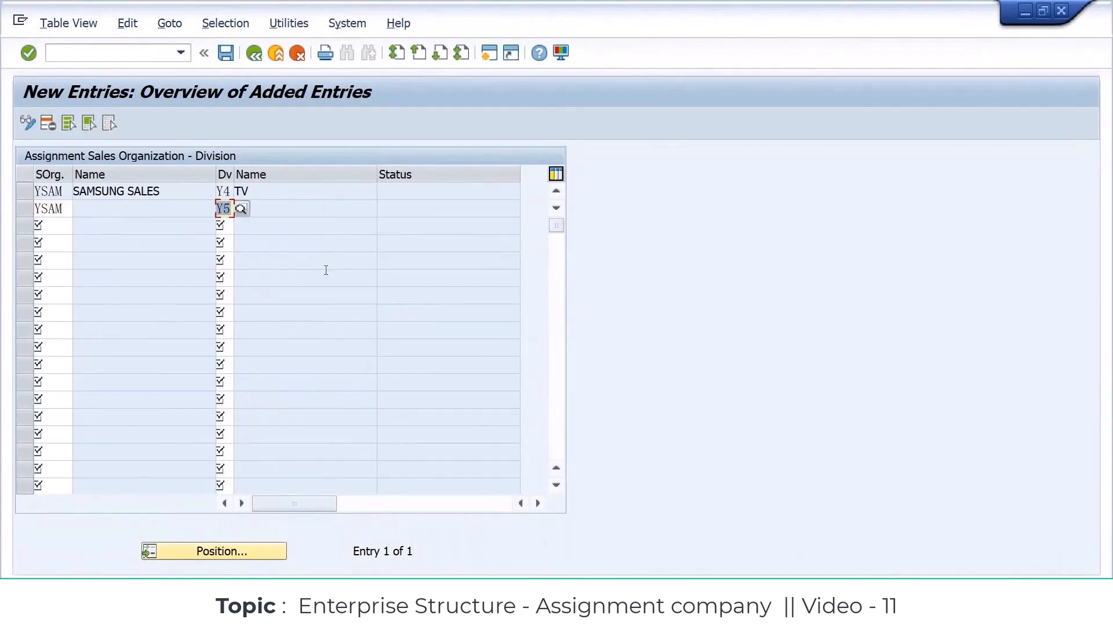
pyautogui.press('Return')
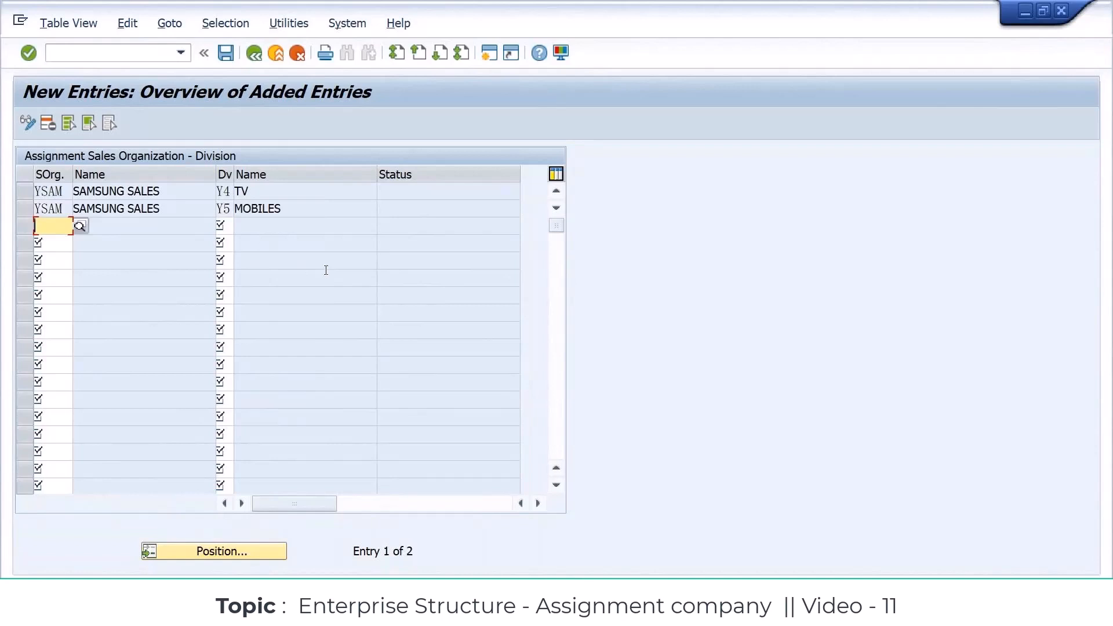
# Save the division assignments to the "samsung - enterprise structure" customizing request and go back to the assignment overview
pyautogui.hotkey('ctrl', 's')
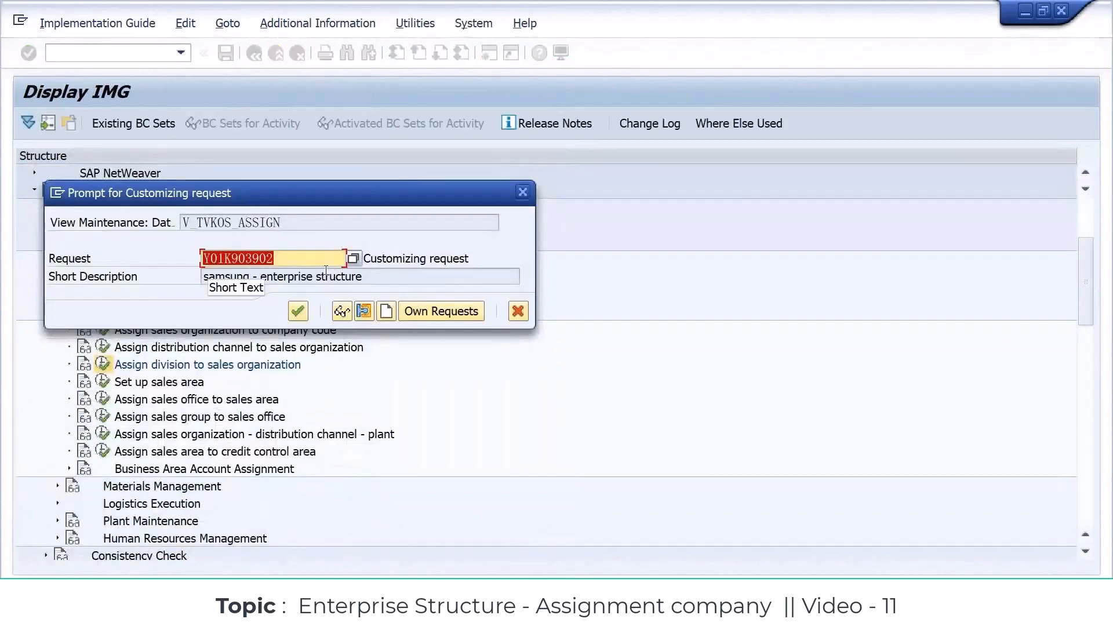
pyautogui.press('Return')
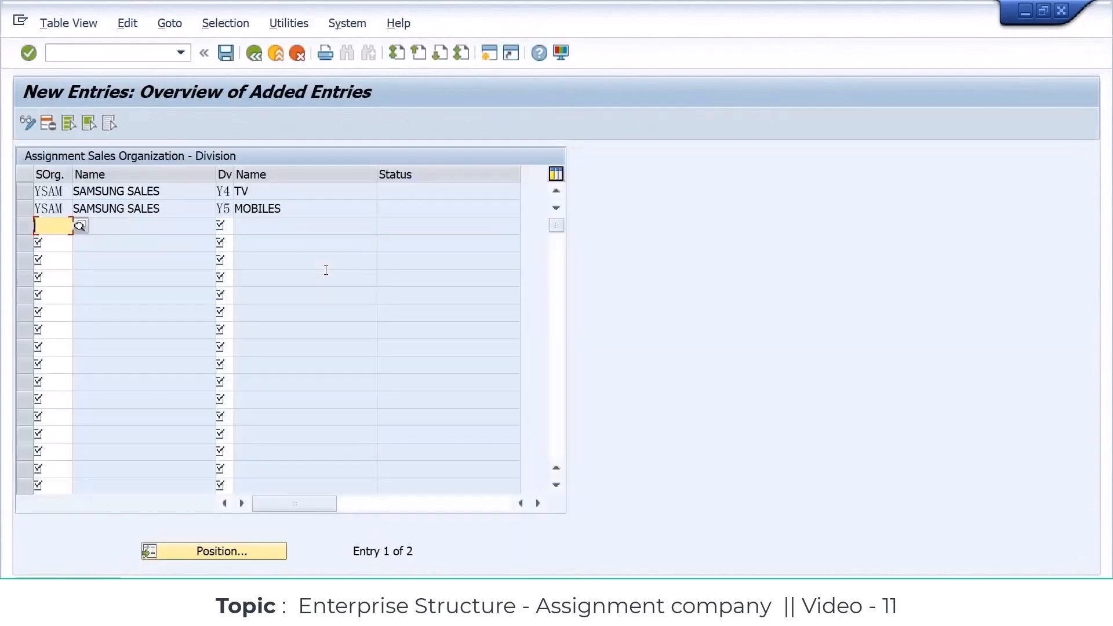
pyautogui.press('F3')
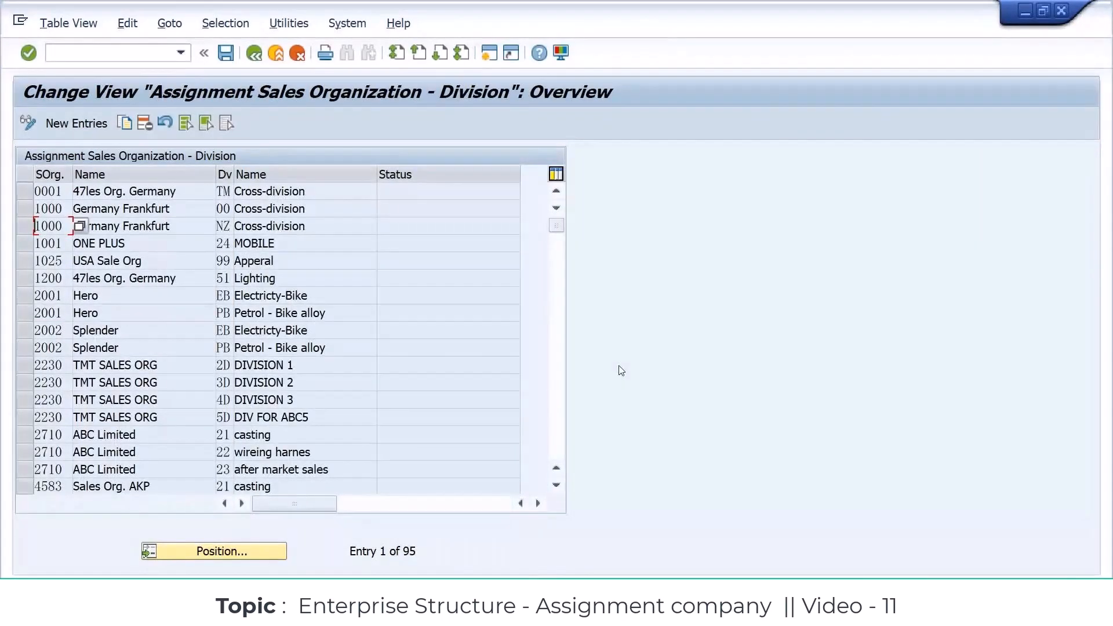
# Switch to the Excel workbook and add the bold heading "SALES AREA" in cell C100, below the assignment relationships
pyautogui.hotkey('alt', 'Tab')
pyautogui.hotkey('alt', 'Tab')
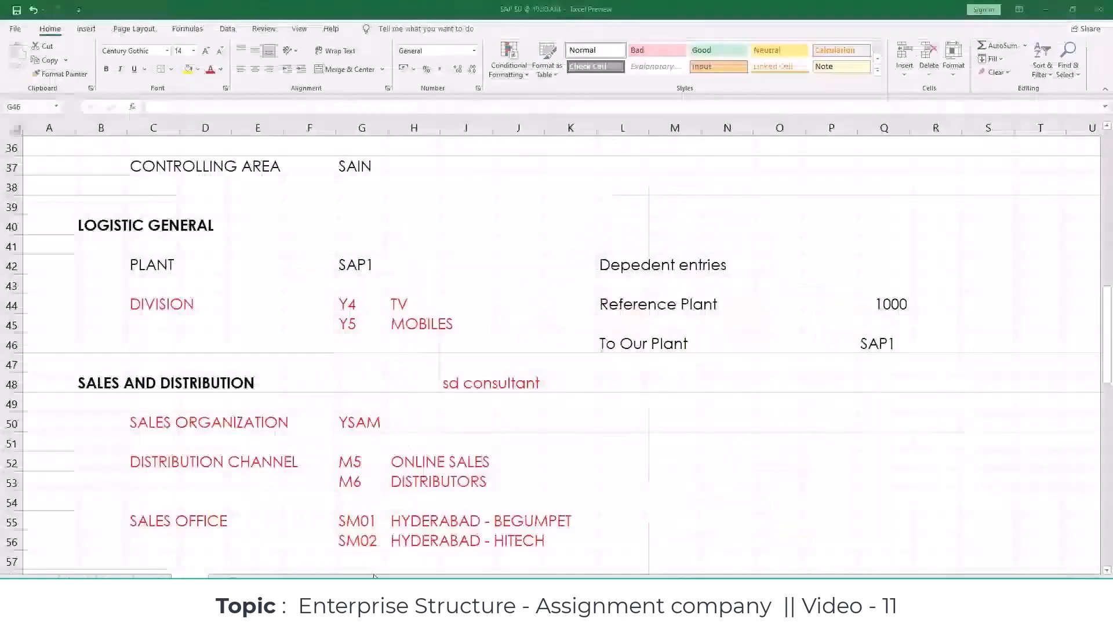
pyautogui.scroll(-15, 287, 483)
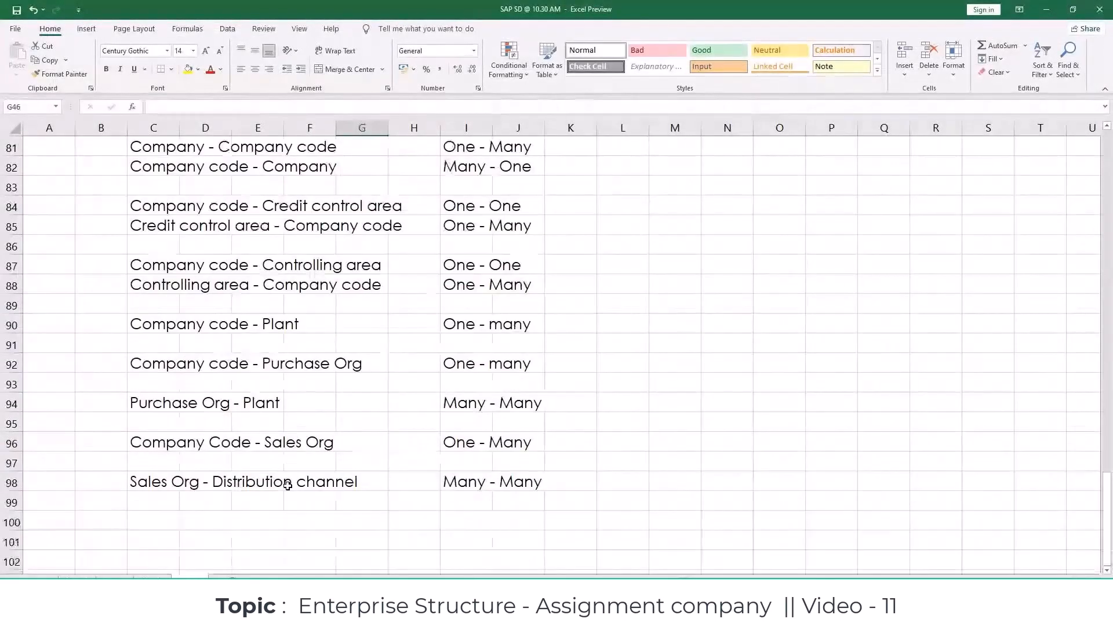
pyautogui.doubleClick(148, 522)
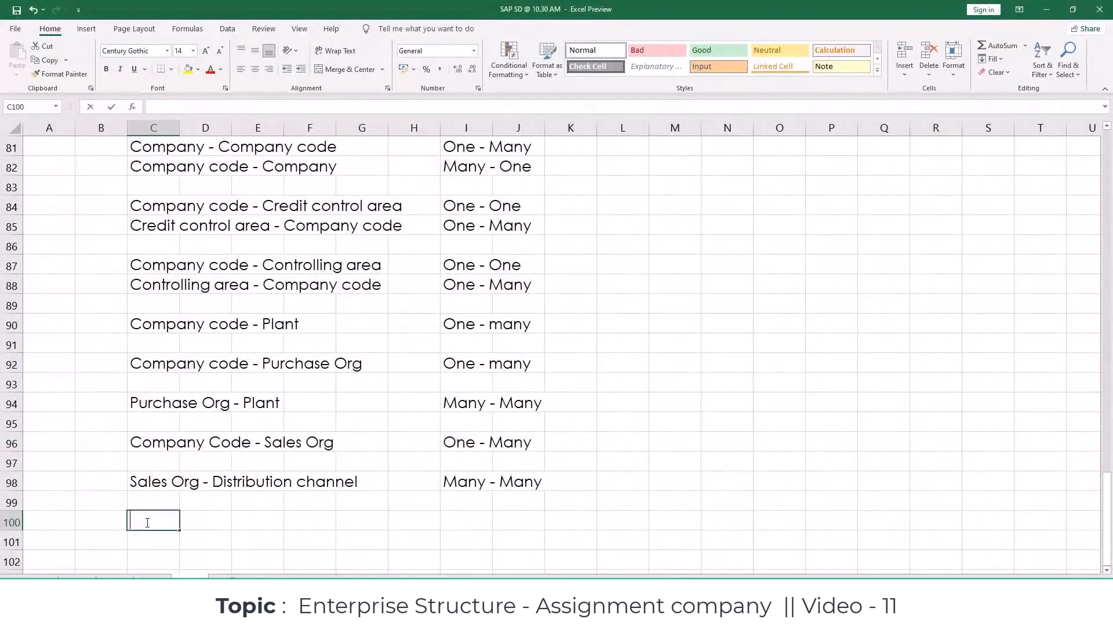
pyautogui.write('sale')
pyautogui.press('BackSpace')
pyautogui.press('BackSpace')
pyautogui.press('BackSpace')
pyautogui.press('BackSpace')
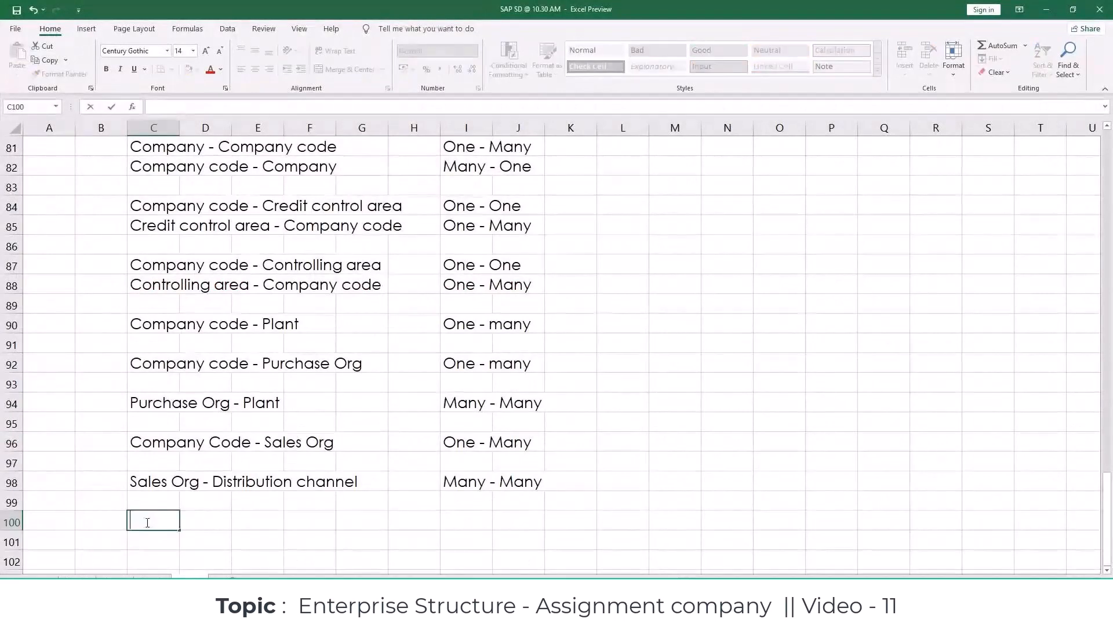
pyautogui.write('SALES A')
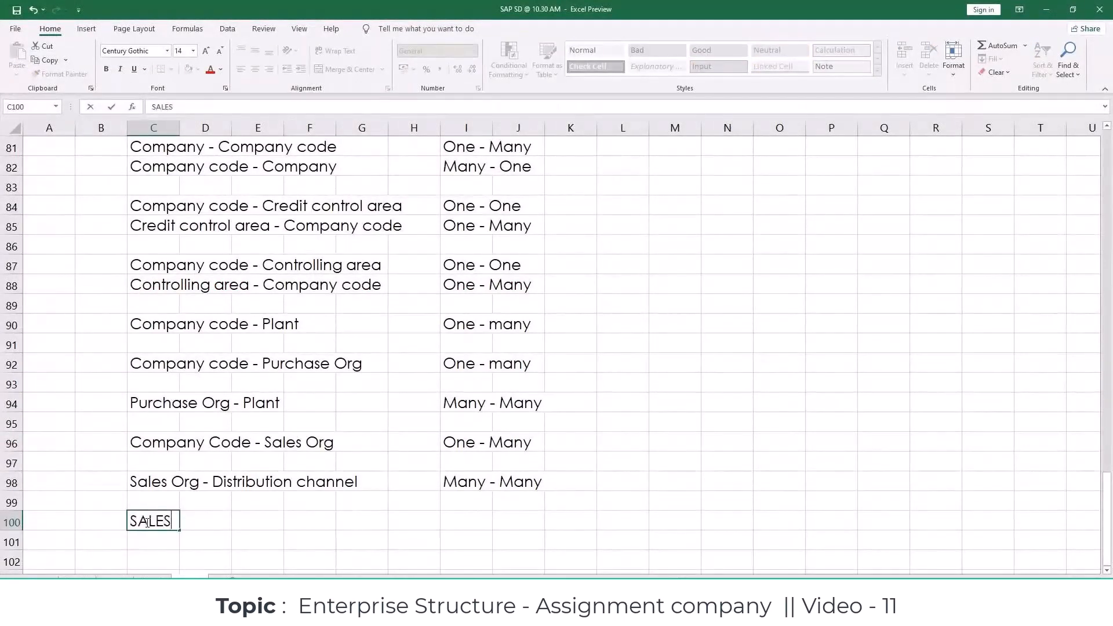
pyautogui.write('REA')
pyautogui.click(146, 522)
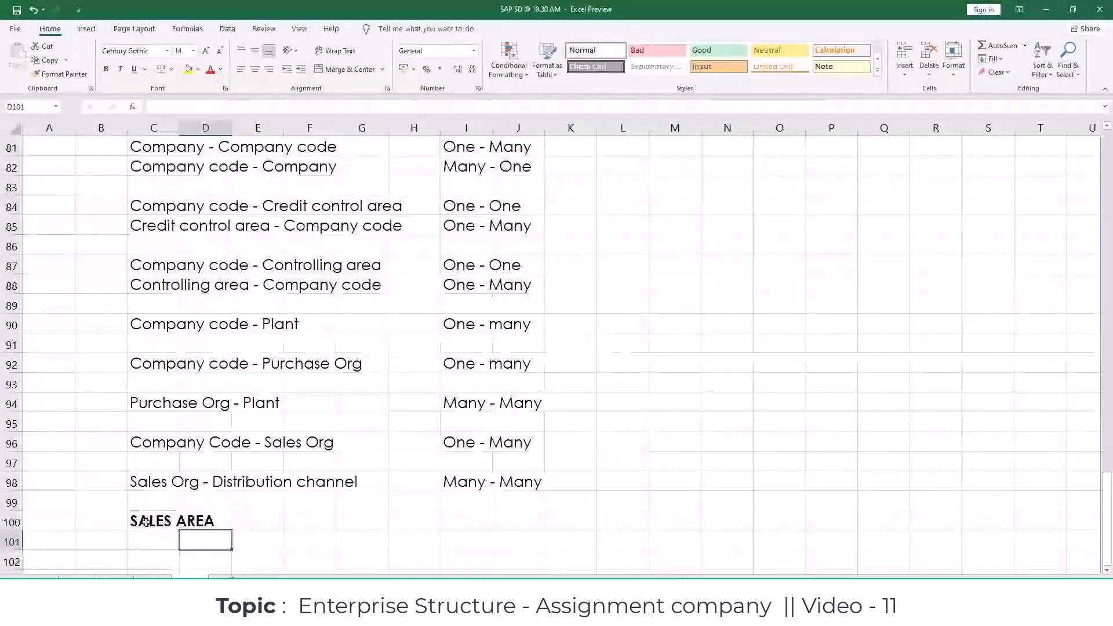
# Enter the sales area definition "Combination of SALES ORG + DIS CH + DIVISION" in cell D101
pyautogui.write('Combination of SALES ORG + DIS C')
pyautogui.write('+ DIVISION')
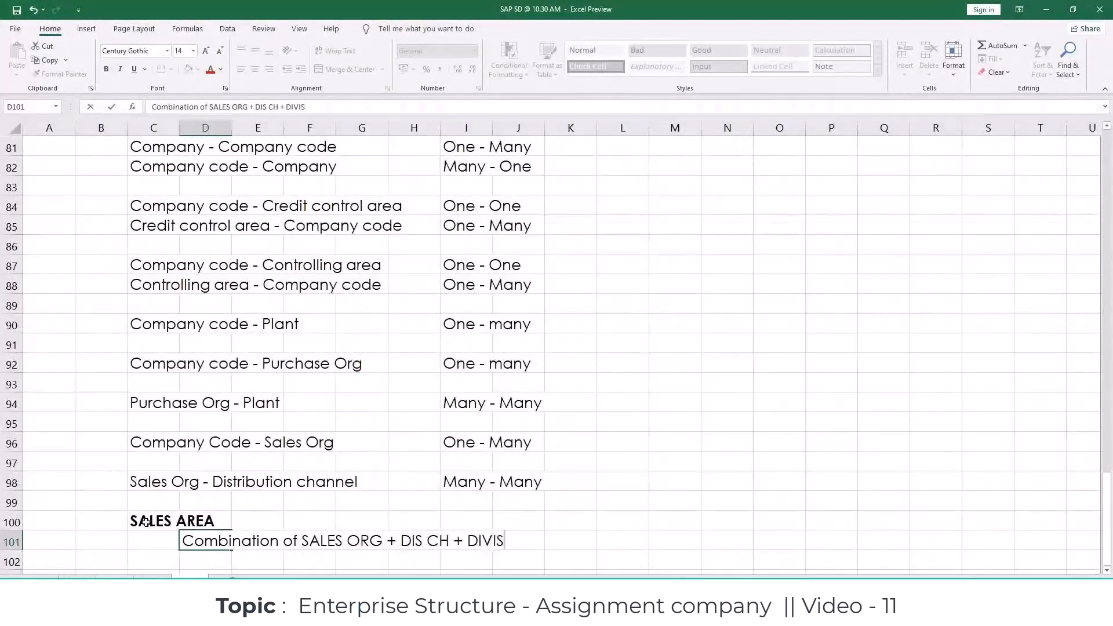
pyautogui.press('Return')
pyautogui.press('Down')
pyautogui.press('Down')
pyautogui.press('Down')
pyautogui.press('Down')
pyautogui.press('Down')
pyautogui.press('Down')
pyautogui.press('Down')
pyautogui.press('Down')
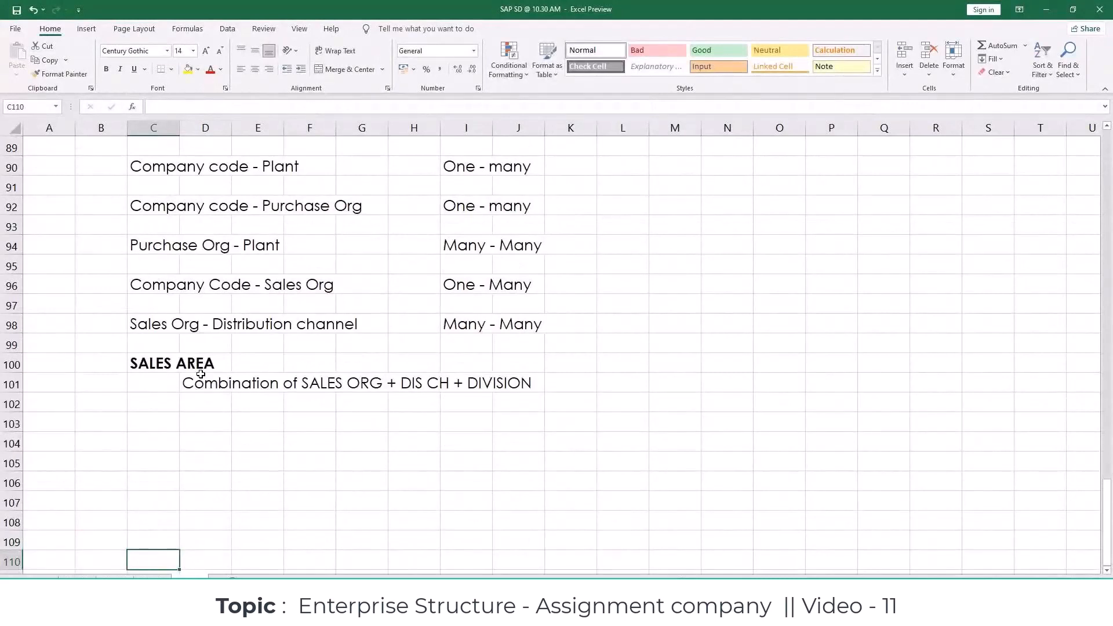
# Make only the "SALES ORG + DIS CH + DIVISION" part of the text in cell D101 bold
pyautogui.doubleClick(204, 381)
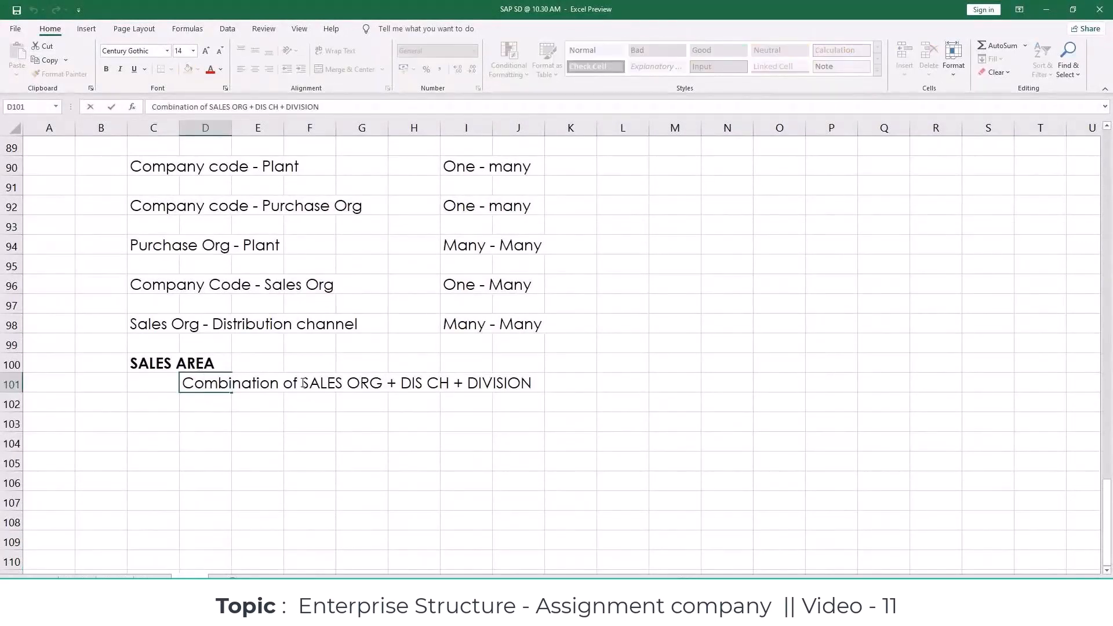
pyautogui.moveTo(301, 383); pyautogui.dragTo(613, 382)
pyautogui.hotkey('ctrl', 'b')
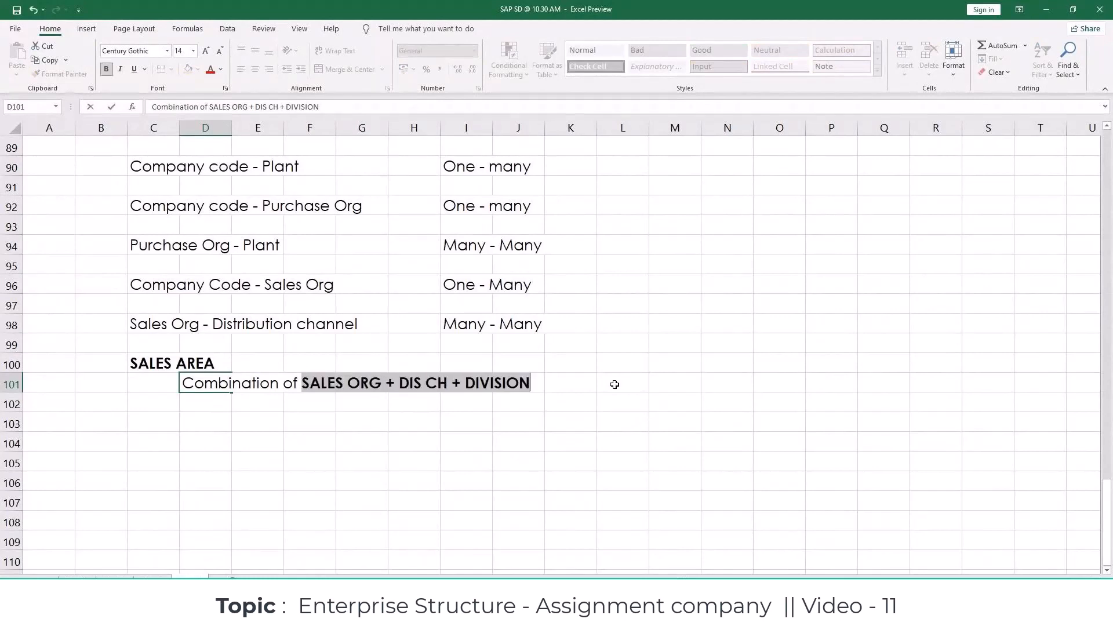
# Enter the labels "SALES ORG", "DIS CH" and "DIVISION" in cells D103, D105 and D107
pyautogui.click(200, 429)
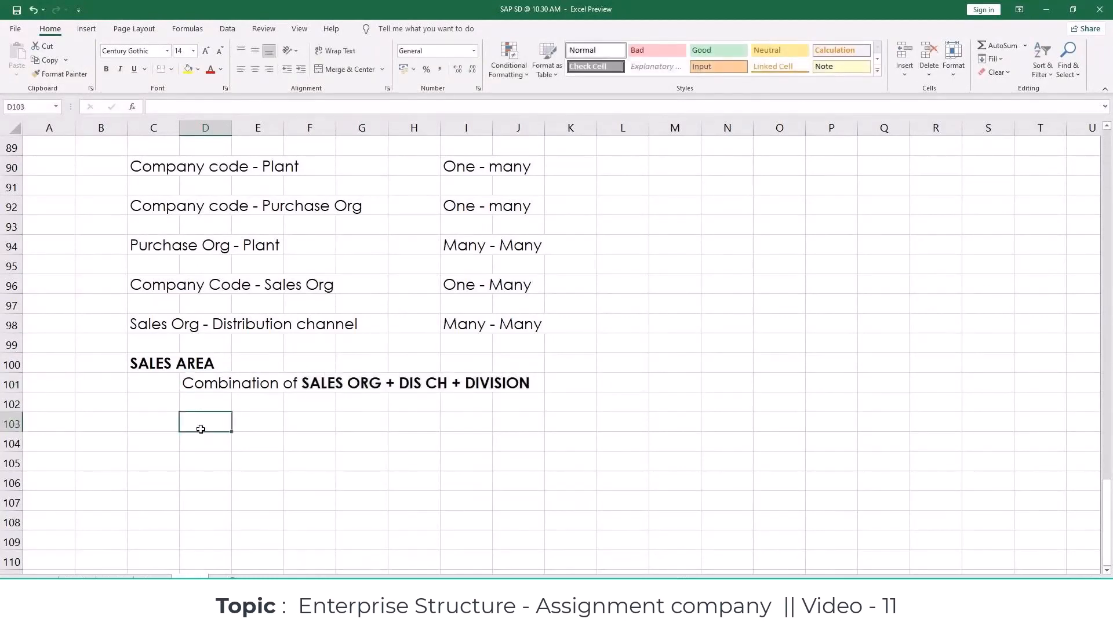
pyautogui.write('SALES ')
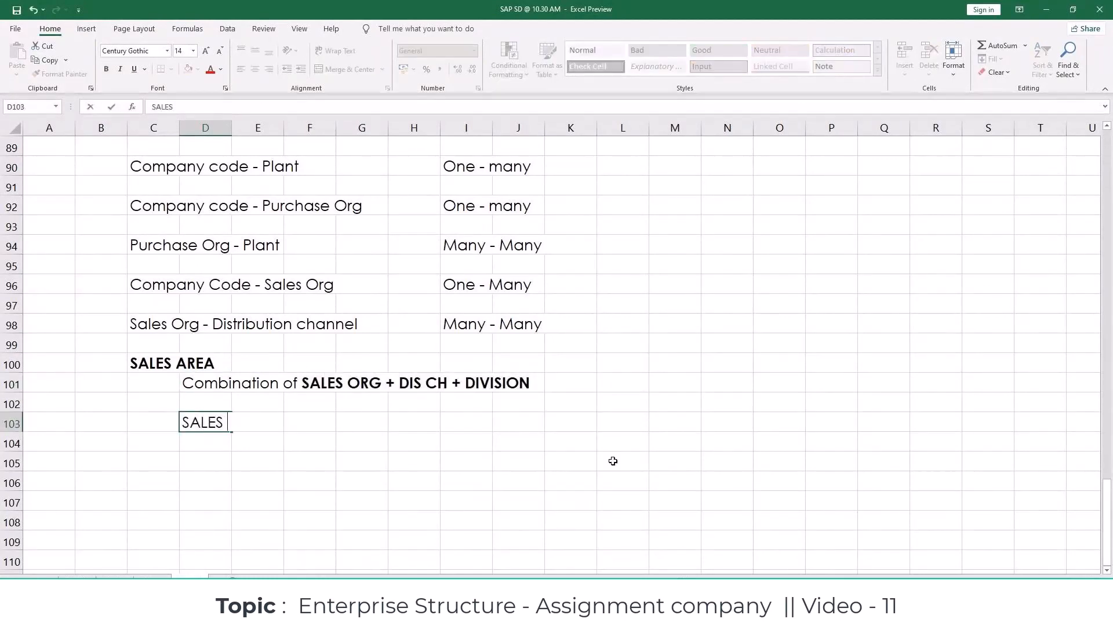
pyautogui.write('ORG')
pyautogui.press('Return')
pyautogui.press('Return')
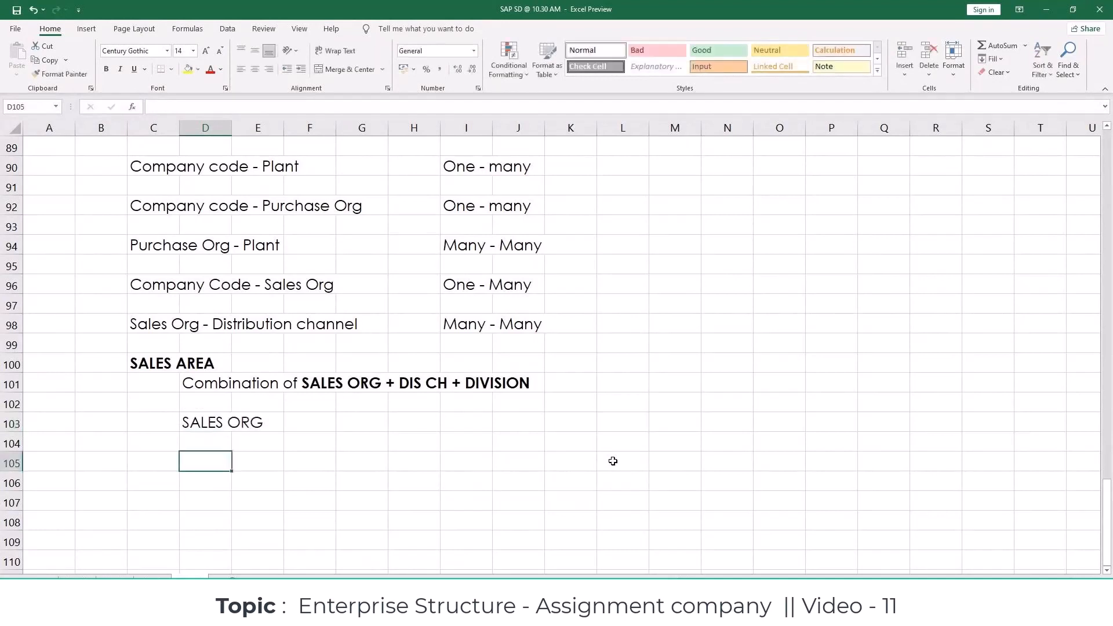
pyautogui.write('DIS CH')
pyautogui.press('Return')
pyautogui.press('Return')
pyautogui.write('DIVISION')
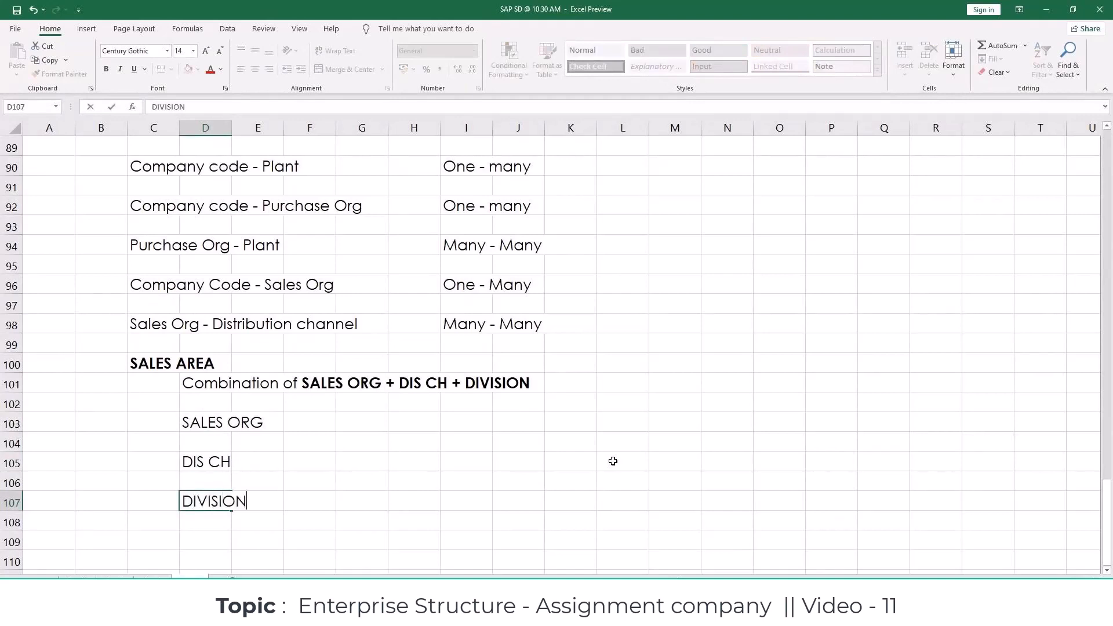
pyautogui.press('Return')
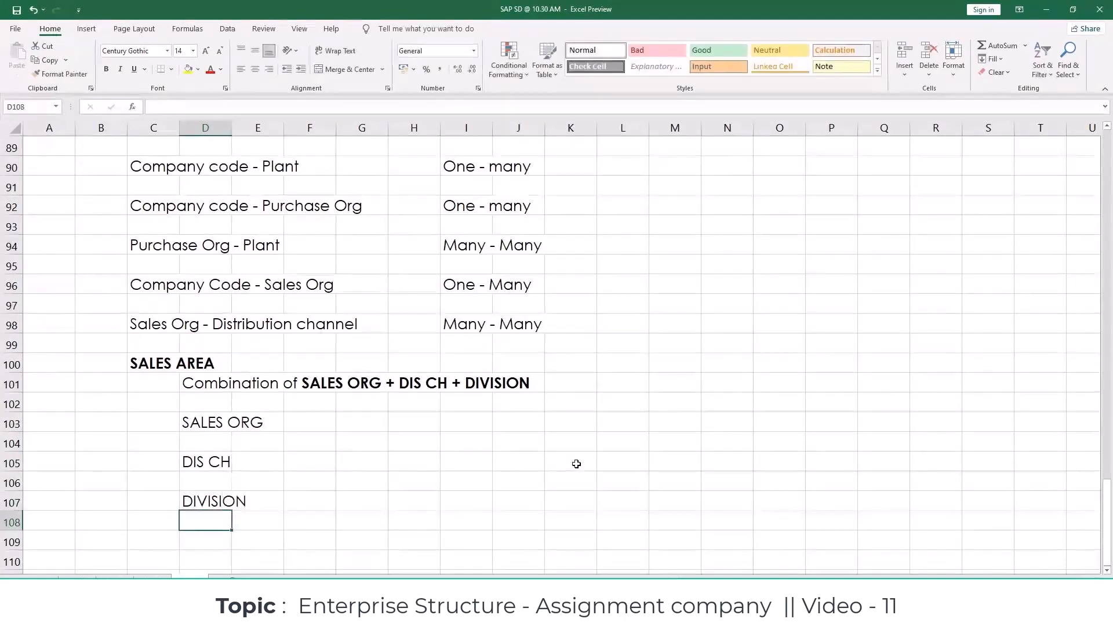
# Fill in the first example's counts in column G: SALES ORG 1, DIS CH 2 and DIVISION 2
pyautogui.click(358, 416)
pyautogui.write('1')
pyautogui.press('Return')
pyautogui.press('Return')
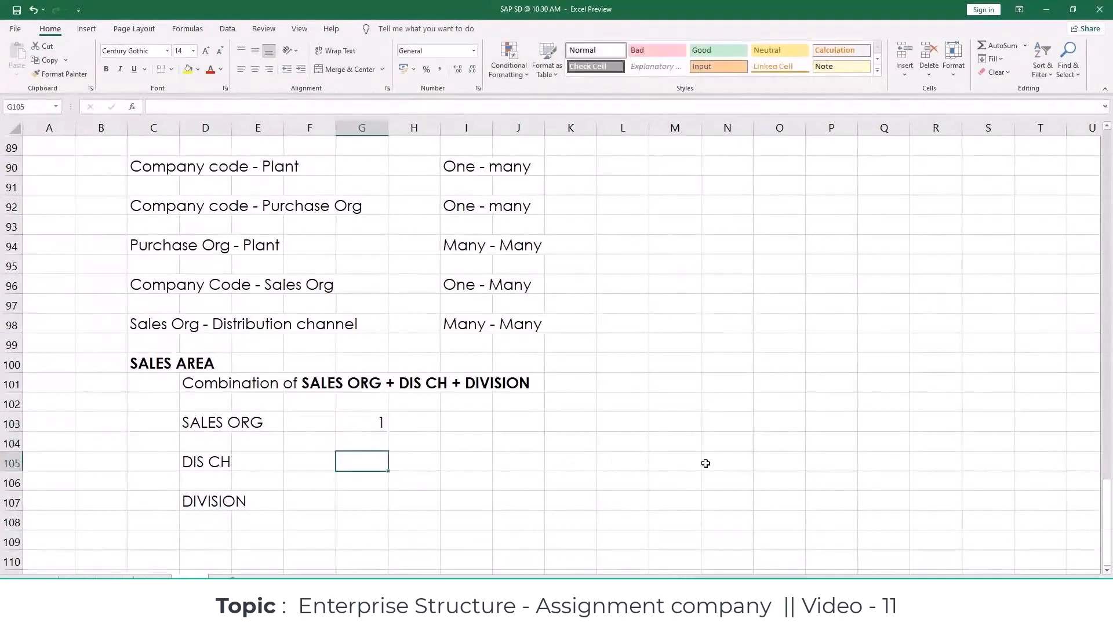
pyautogui.write('2')
pyautogui.press('Return')
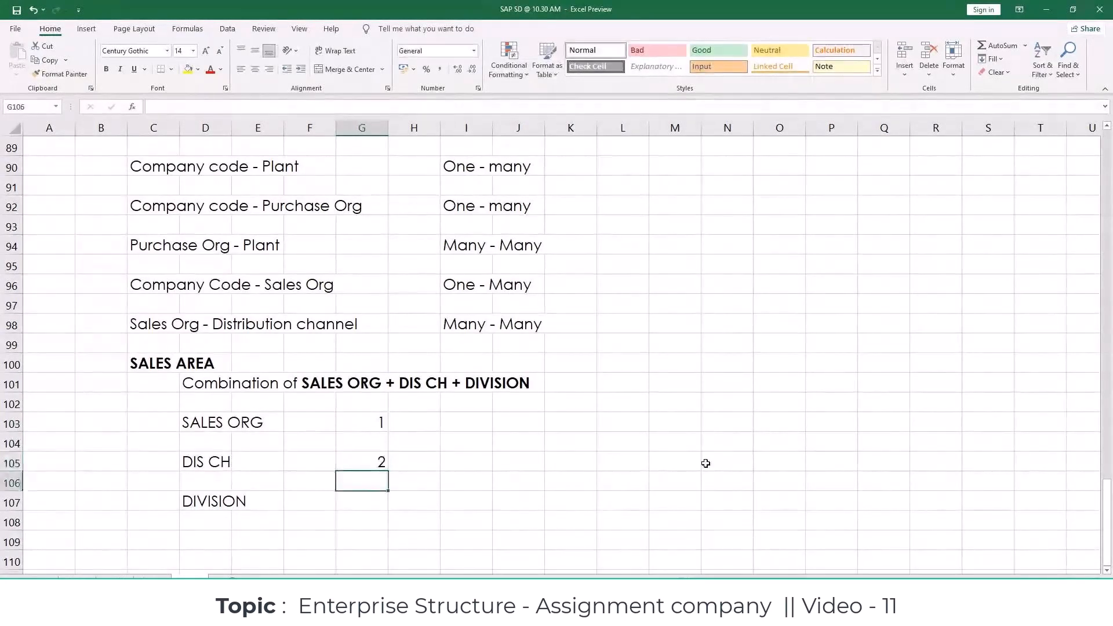
pyautogui.press('Return')
pyautogui.write('2')
pyautogui.press('Return')
pyautogui.press('Return')
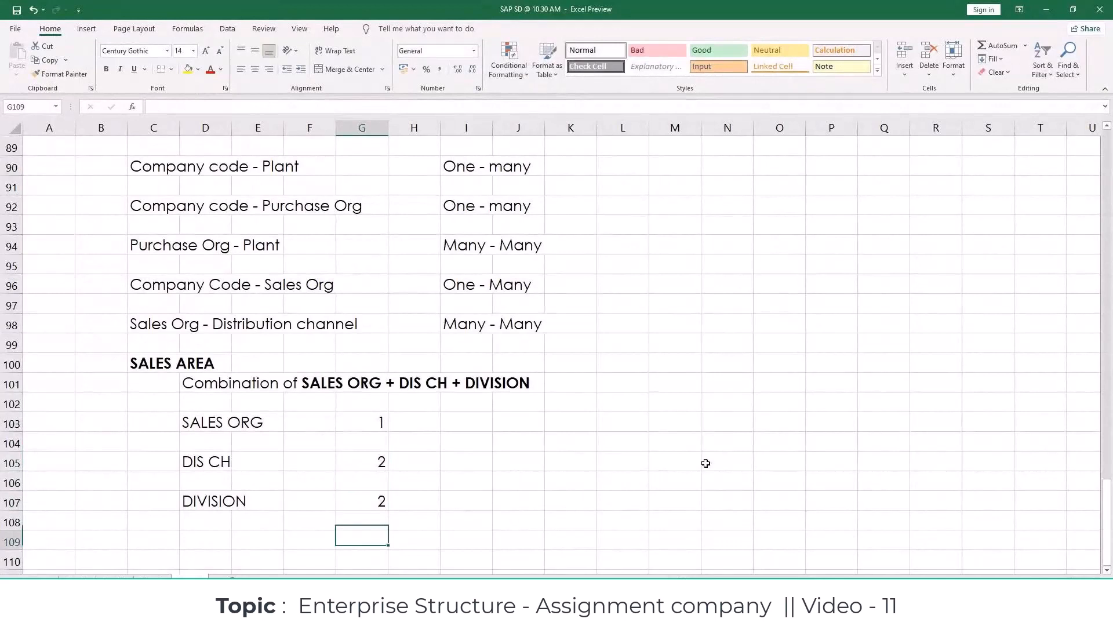
# Write the first example's sales area calculation "1X2X2 = 4" in cell G109
pyautogui.scroll(-3, 705, 463)
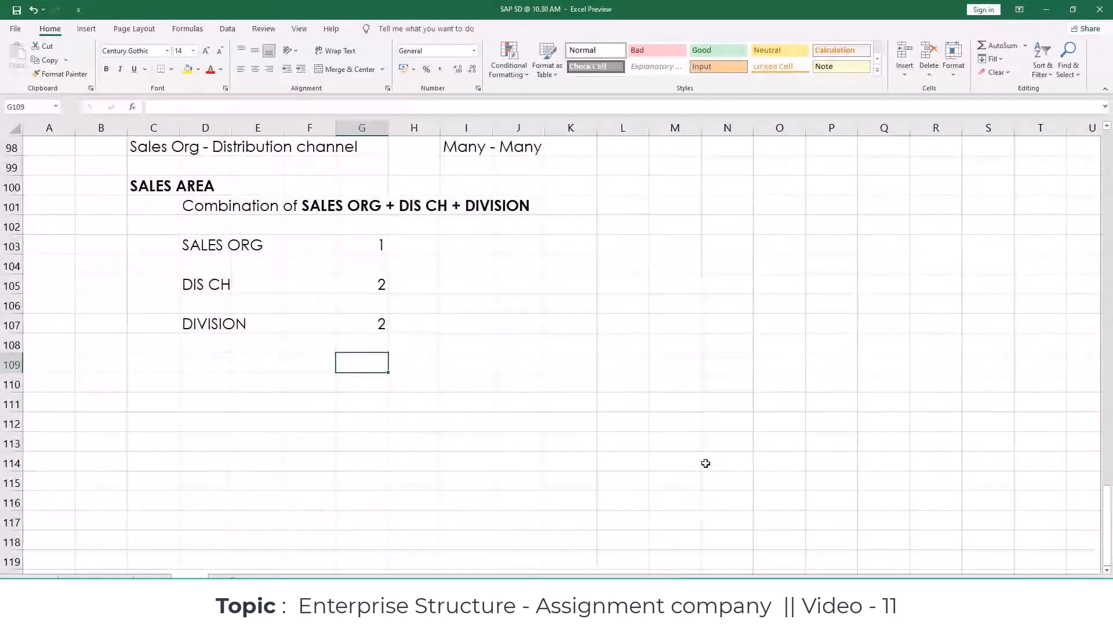
pyautogui.write('1X2')
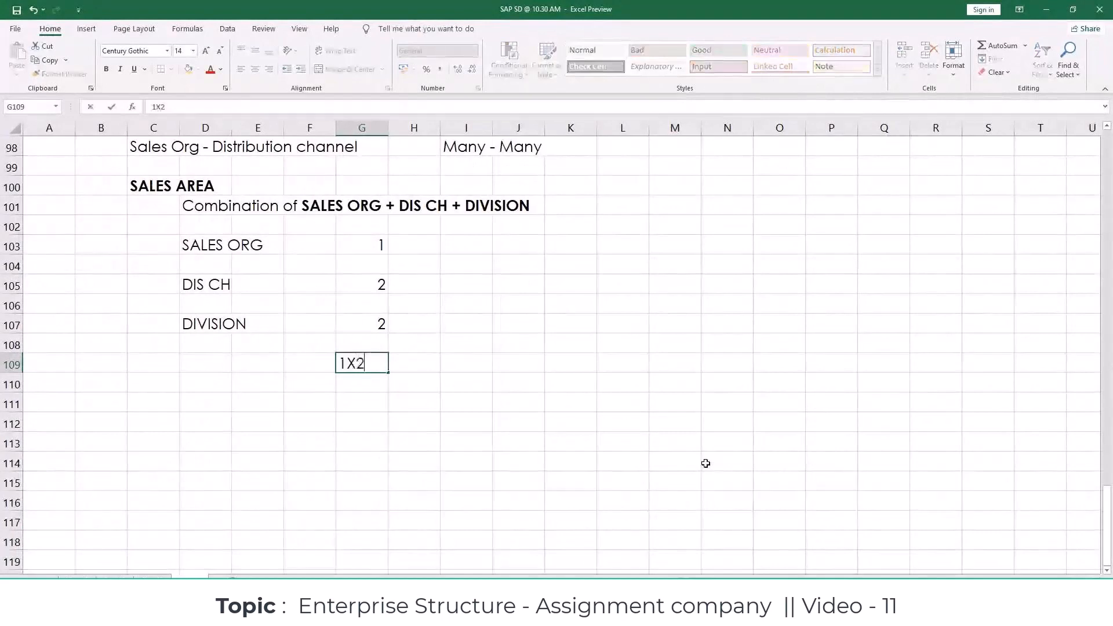
pyautogui.write('X2 = 4')
pyautogui.press('Return')
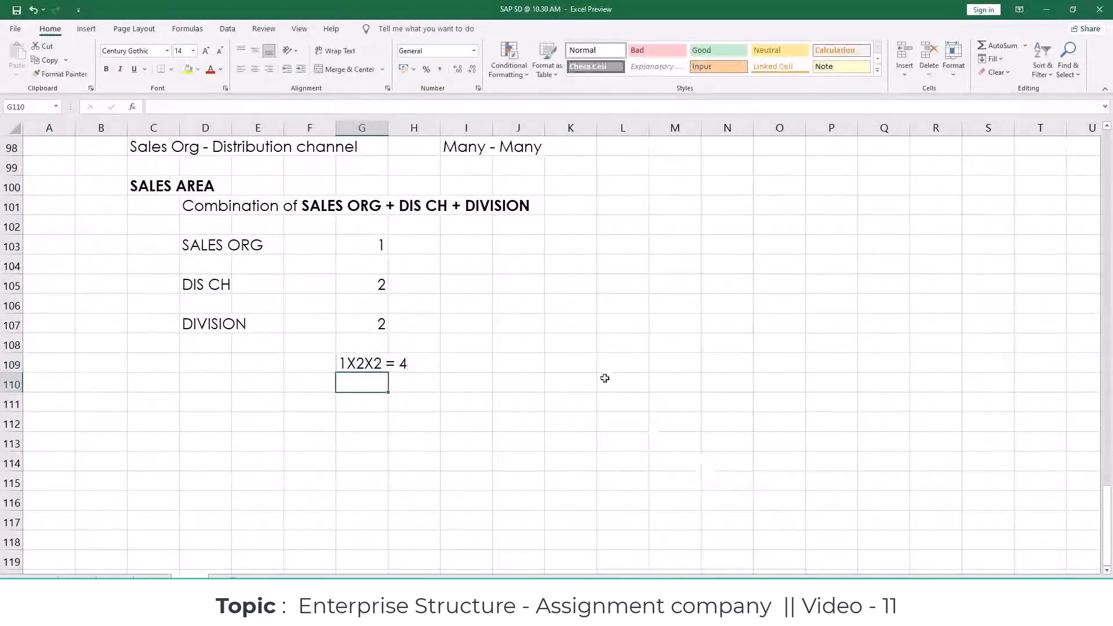
# Fill in a second example's counts in column J: SALES ORG 2, DIS CH 3 and DIVISION 2
pyautogui.click(512, 244)
pyautogui.write('2')
pyautogui.click(503, 287)
pyautogui.write('3')
pyautogui.click(508, 325)
pyautogui.write('2')
# Write the second example's sales area calculation "2X3X2 = 12" in cell J109
pyautogui.doubleClick(510, 362)
pyautogui.write('3')
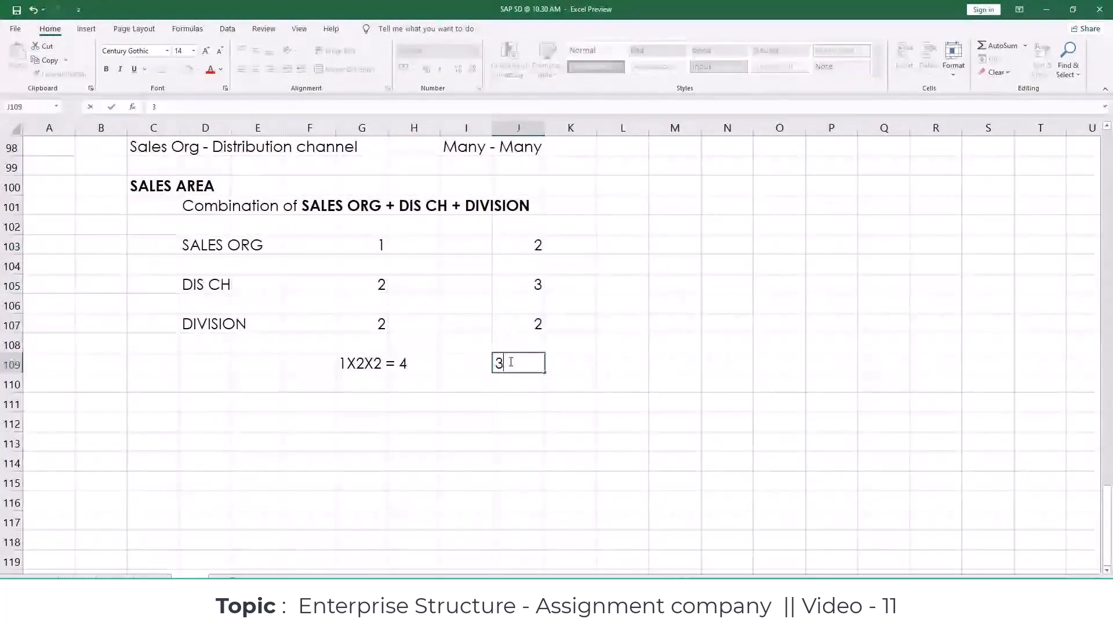
pyautogui.press('BackSpace')
pyautogui.write('2X')
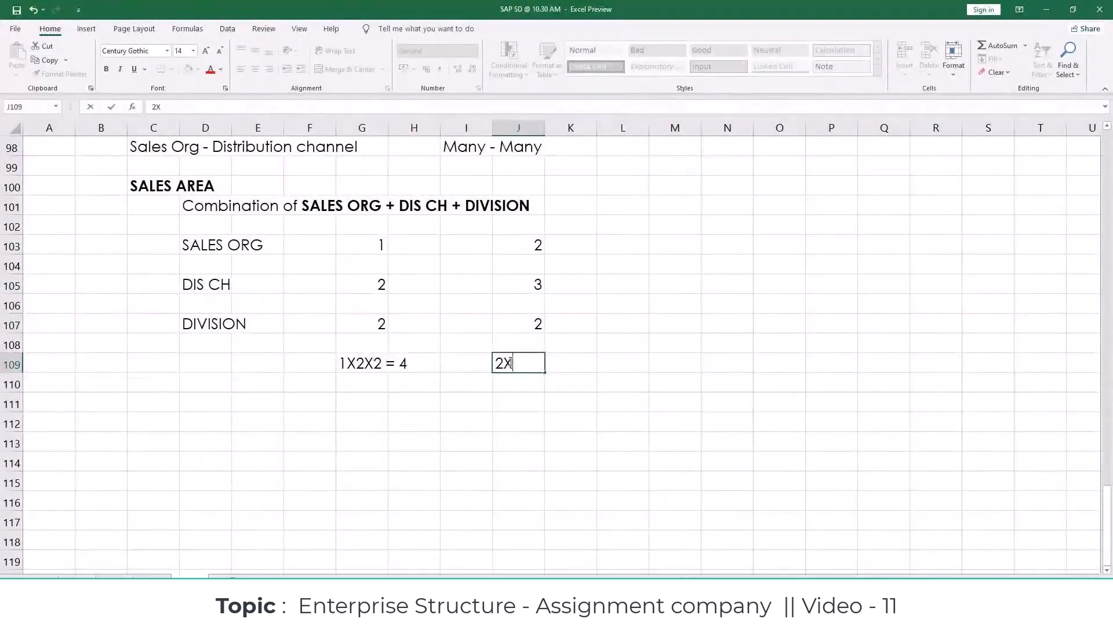
pyautogui.write('3X2 = 12')
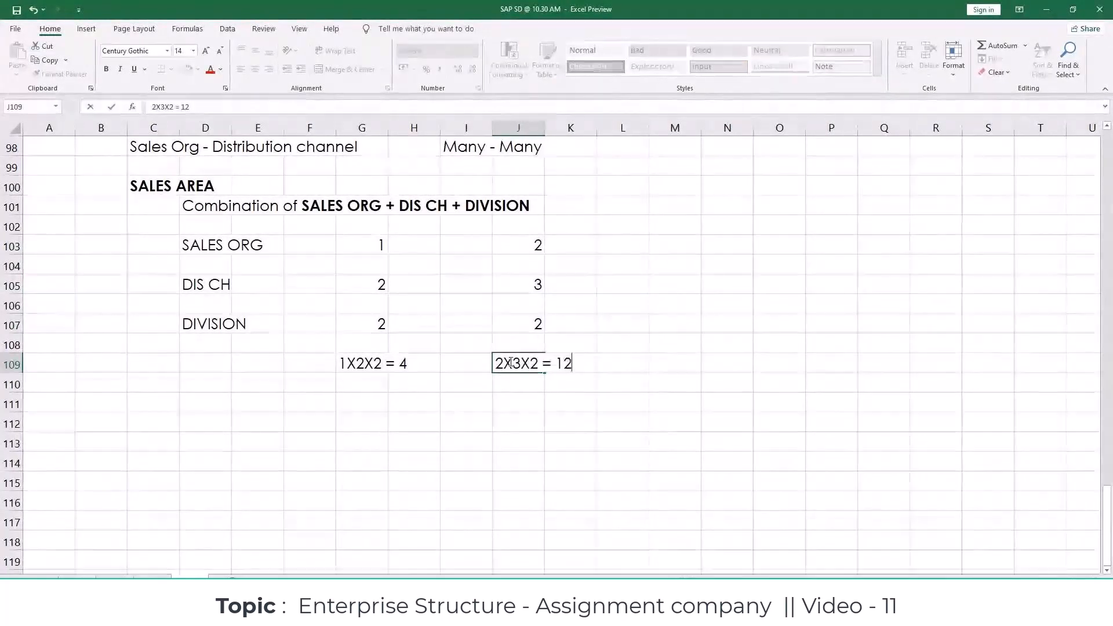
pyautogui.press('Return')
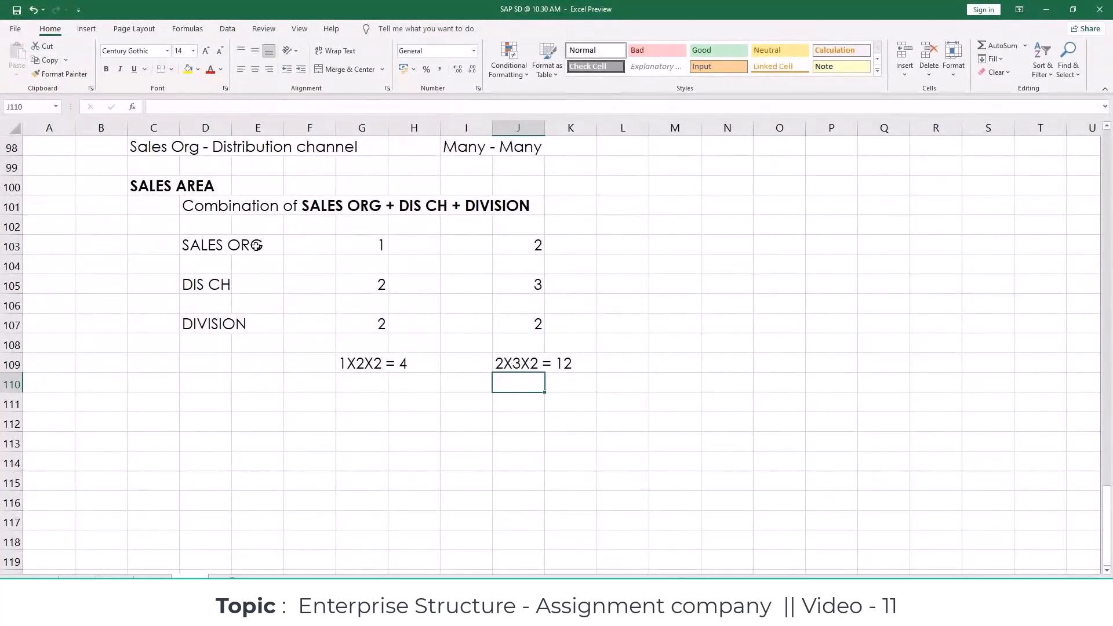
pyautogui.click(195, 205)
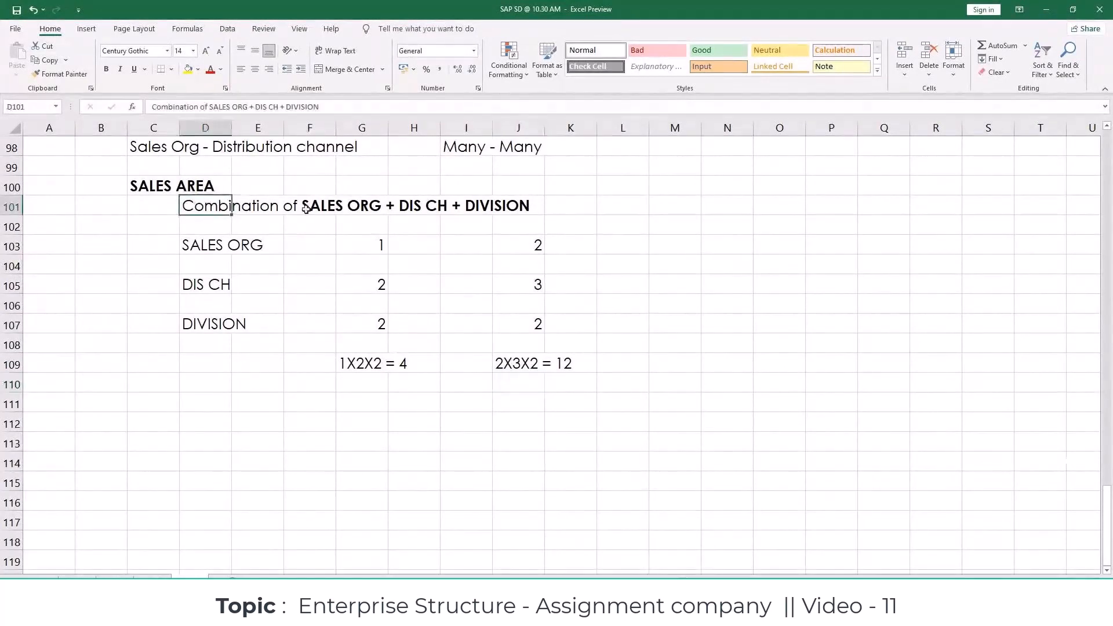
pyautogui.click(325, 226)
pyautogui.click(432, 223)
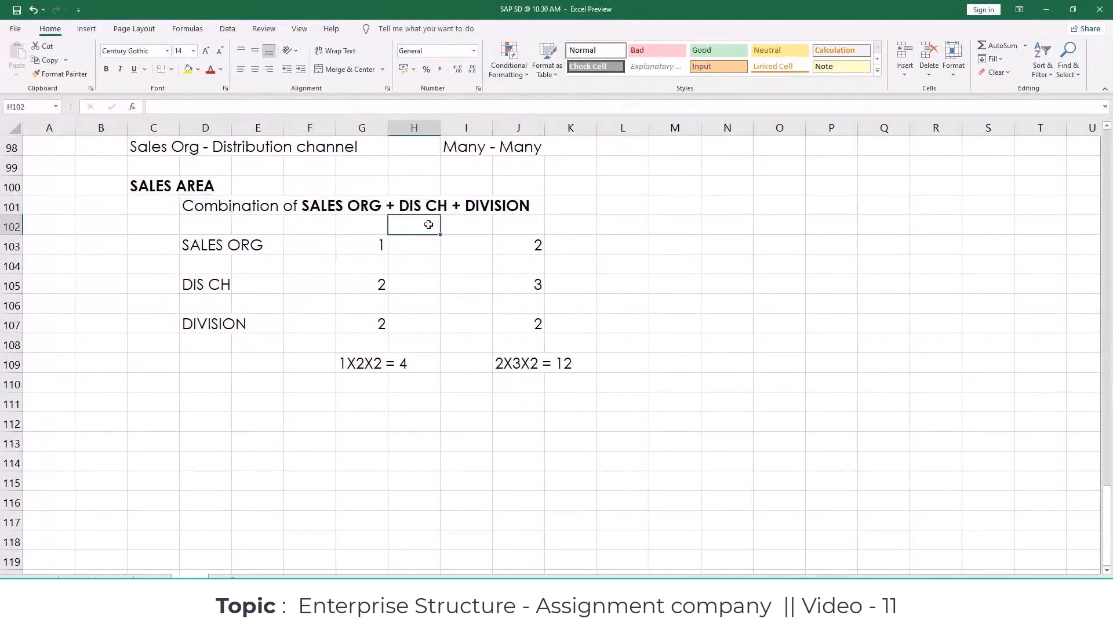
pyautogui.click(493, 227)
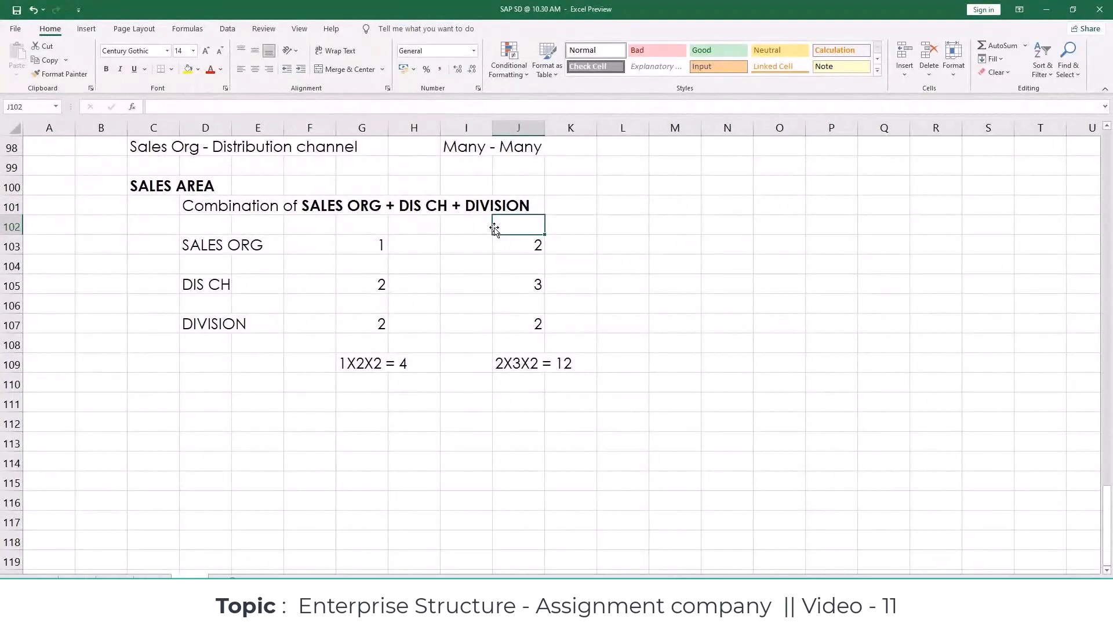
pyautogui.click(193, 284)
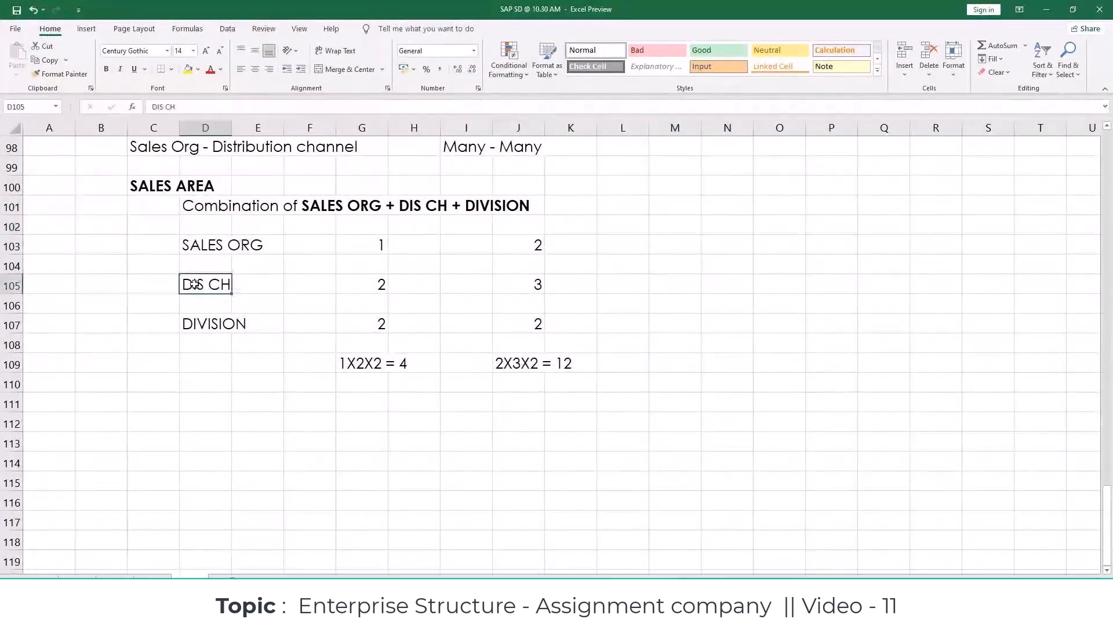
pyautogui.click(193, 322)
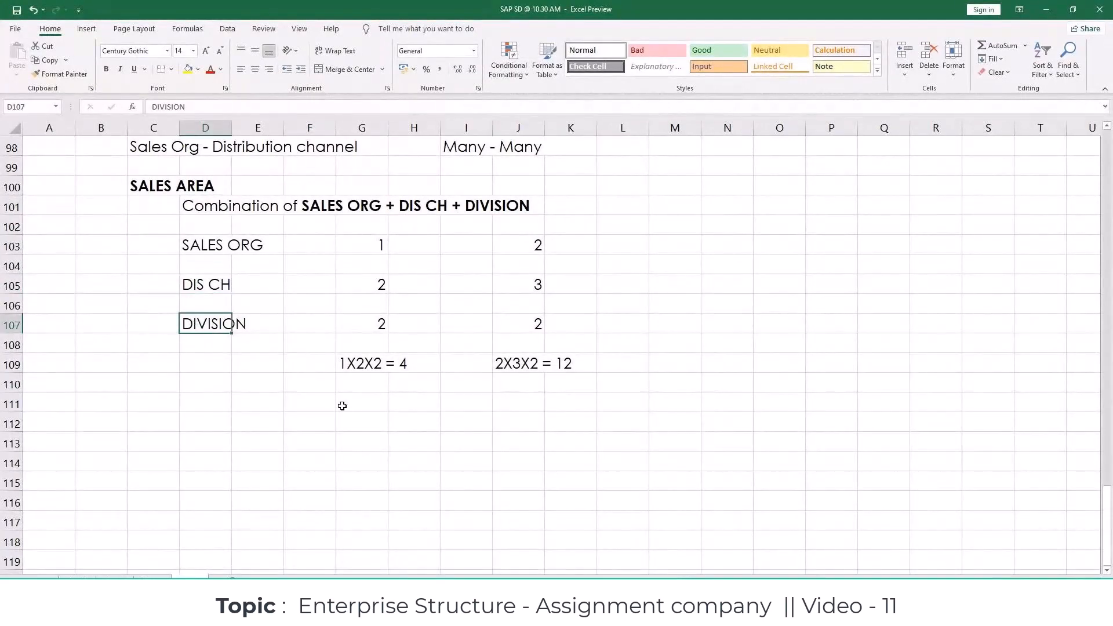
pyautogui.click(369, 386)
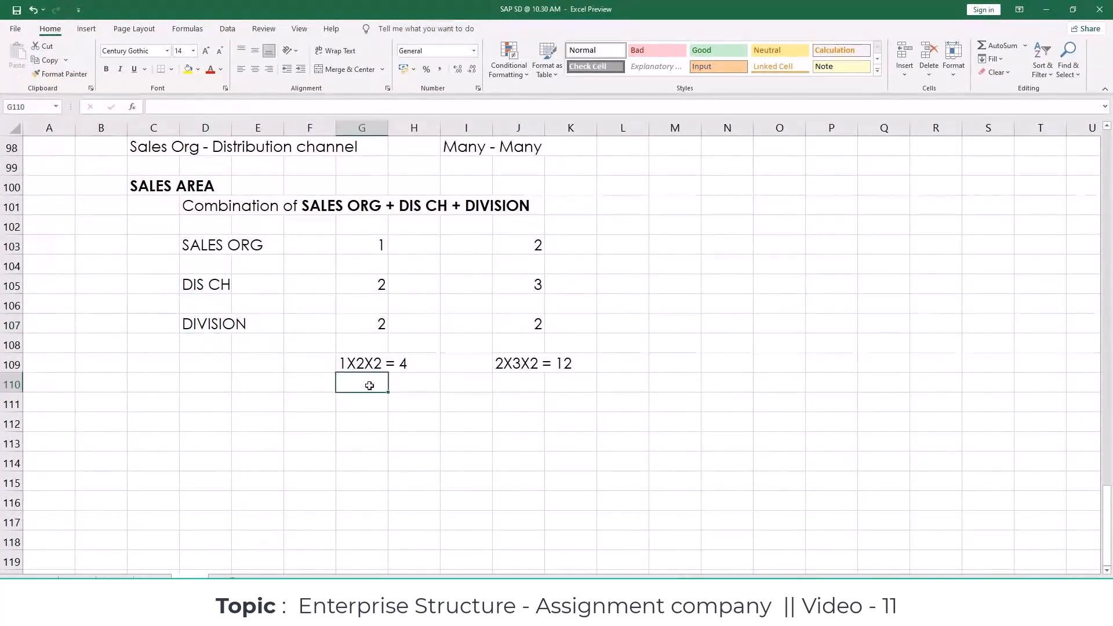
# Write the note "Master Data & Transcation Data" in cell N101
pyautogui.click(733, 212)
pyautogui.write('mASTER')
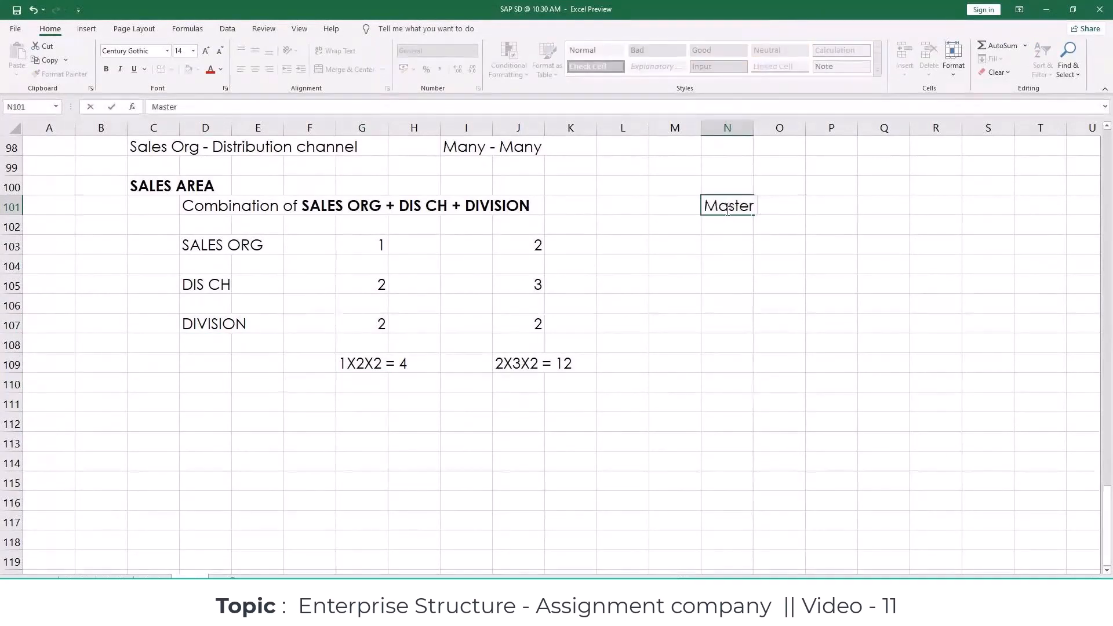
pyautogui.write(' Data & Tran')
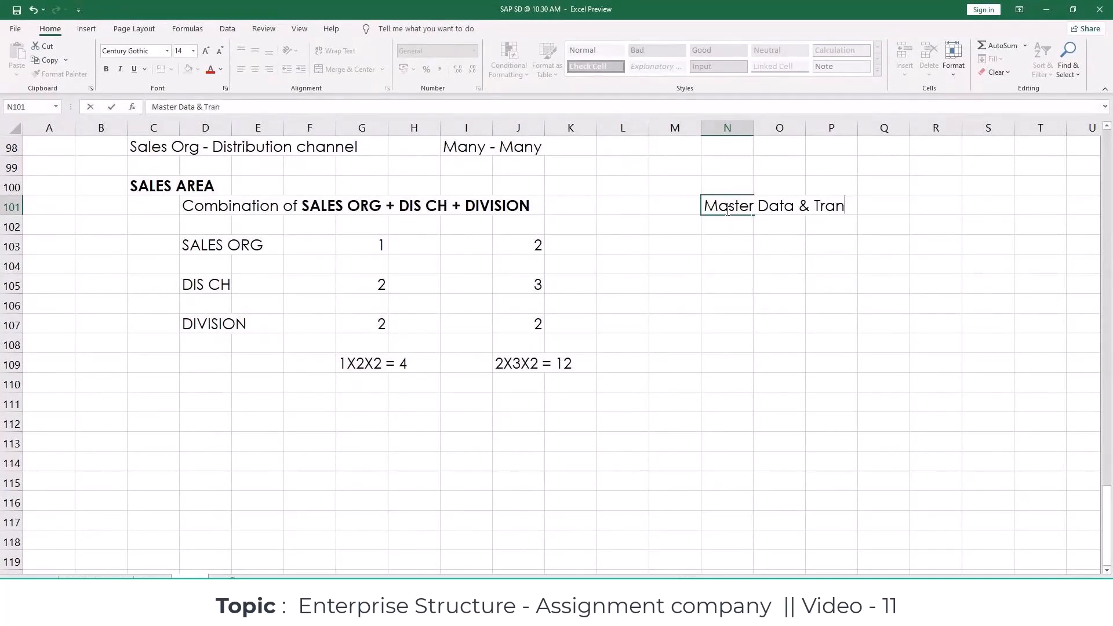
pyautogui.write('scation Data')
pyautogui.press('Return')
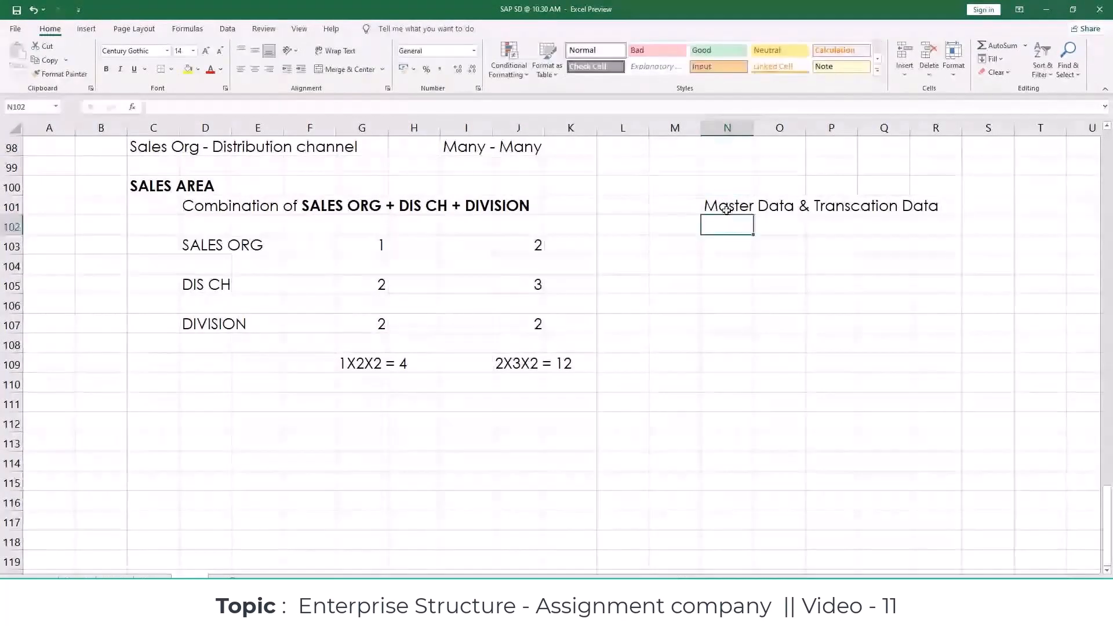
pyautogui.click(706, 326)
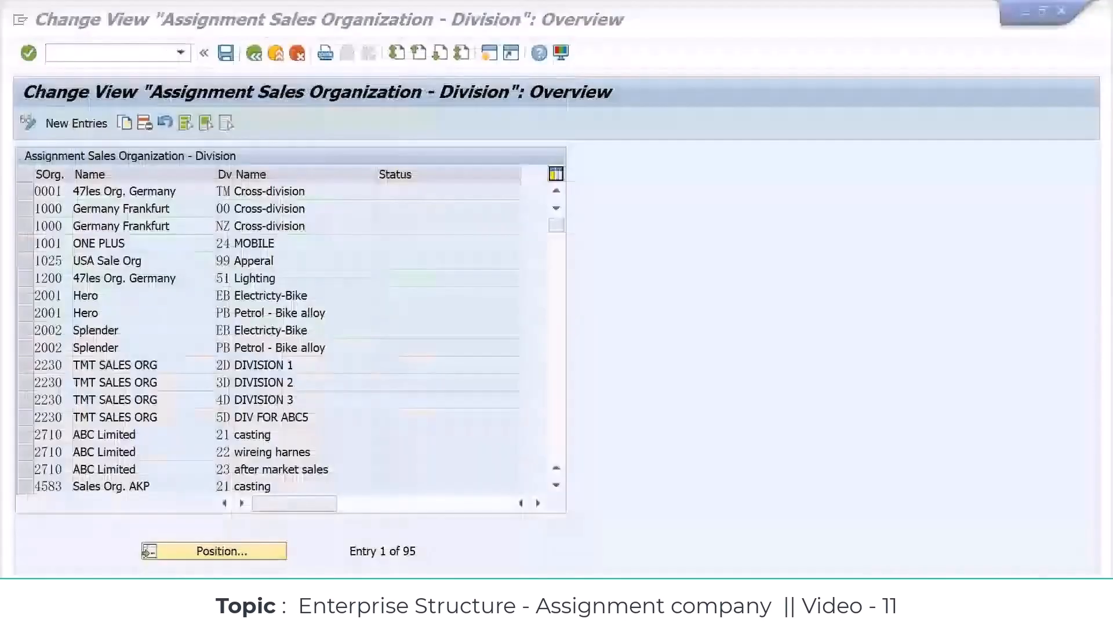
# In SAP, open the Set up sales area activity and start a new entry with sales organization YSAM
pyautogui.press('F3')
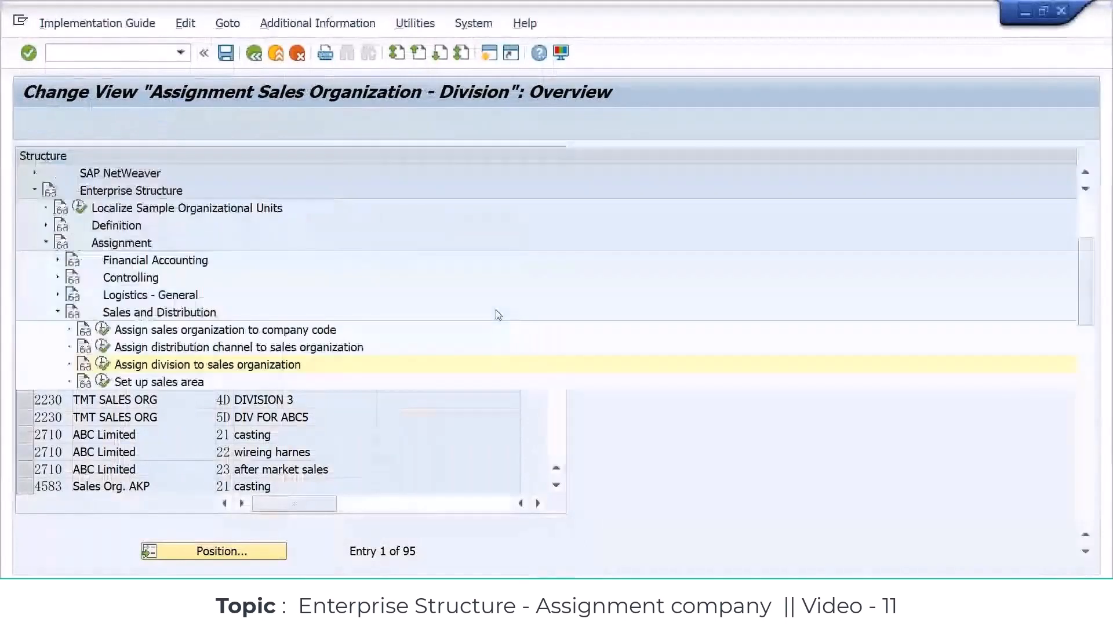
pyautogui.click(197, 385)
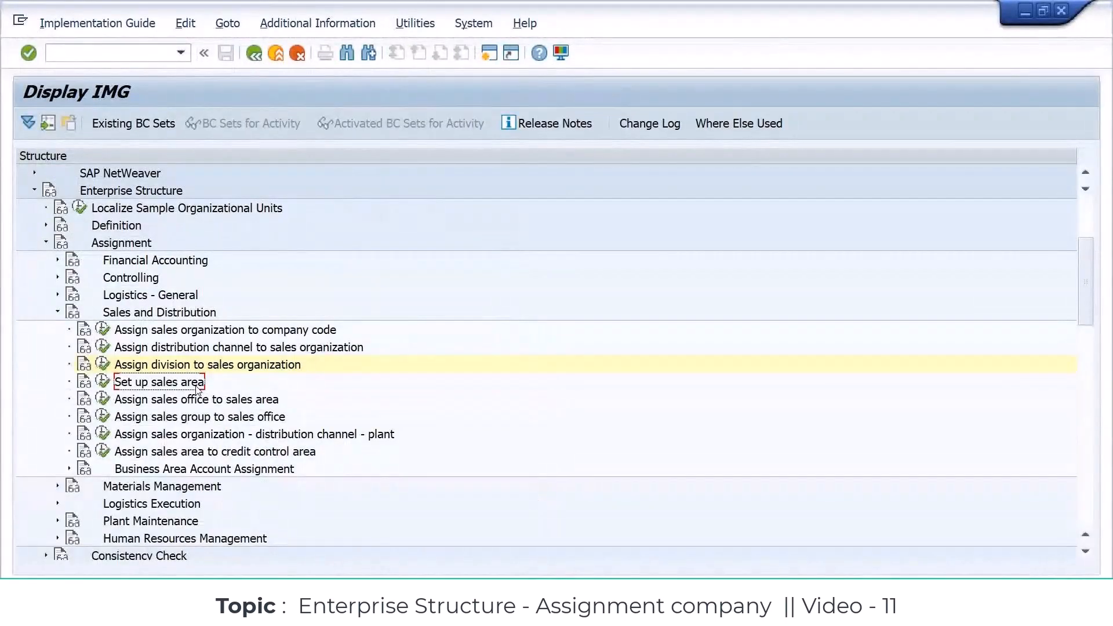
pyautogui.click(103, 384)
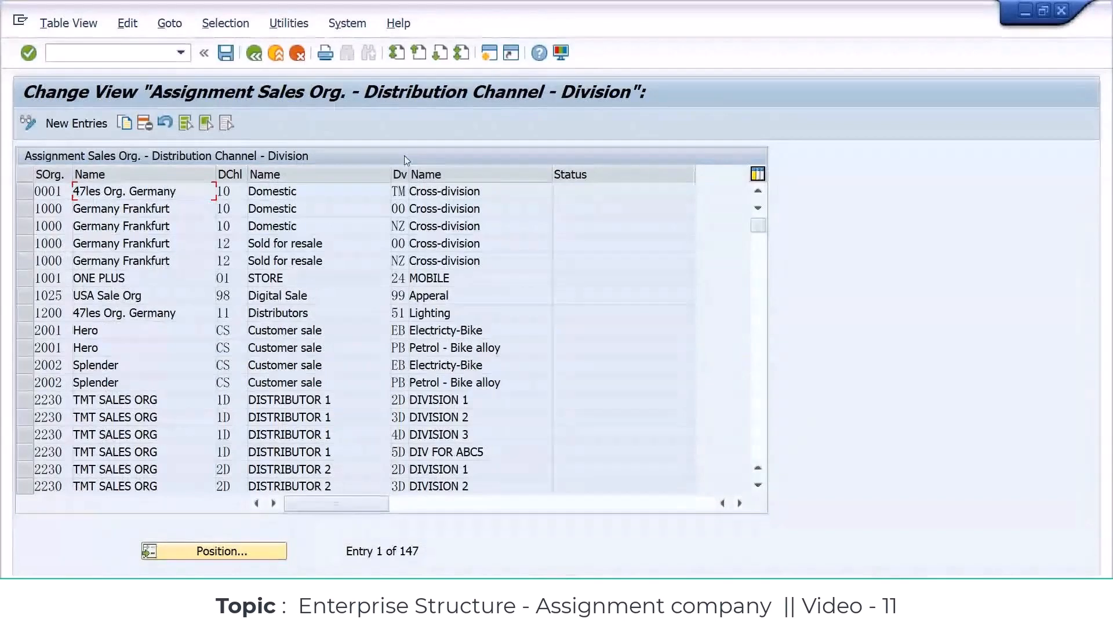
pyautogui.press('F5')
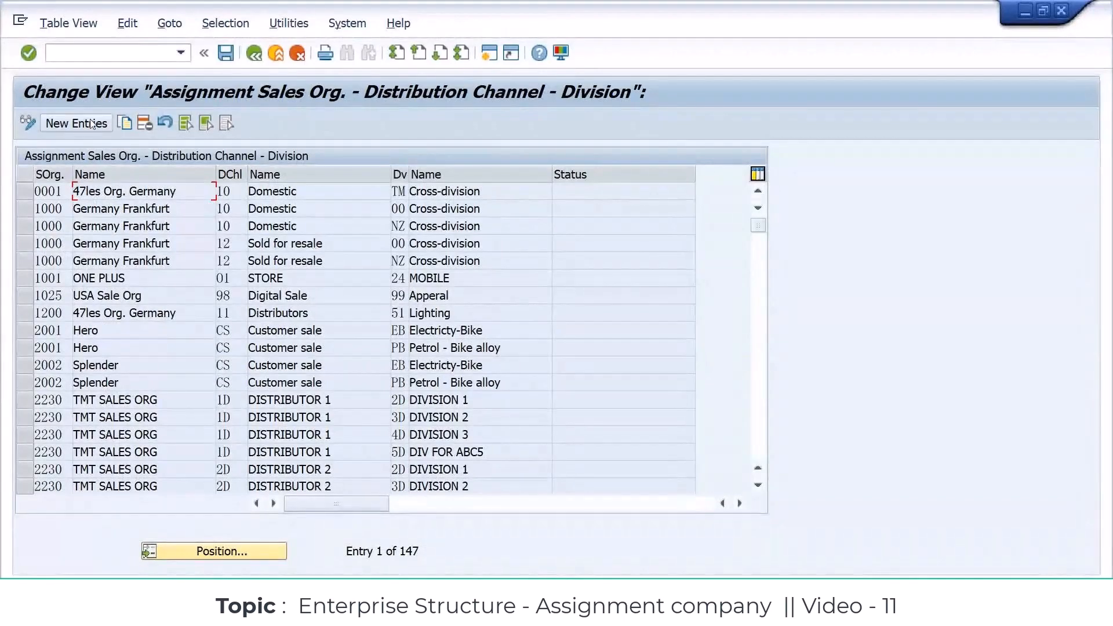
pyautogui.write('YSAM')
pyautogui.press('Tab')
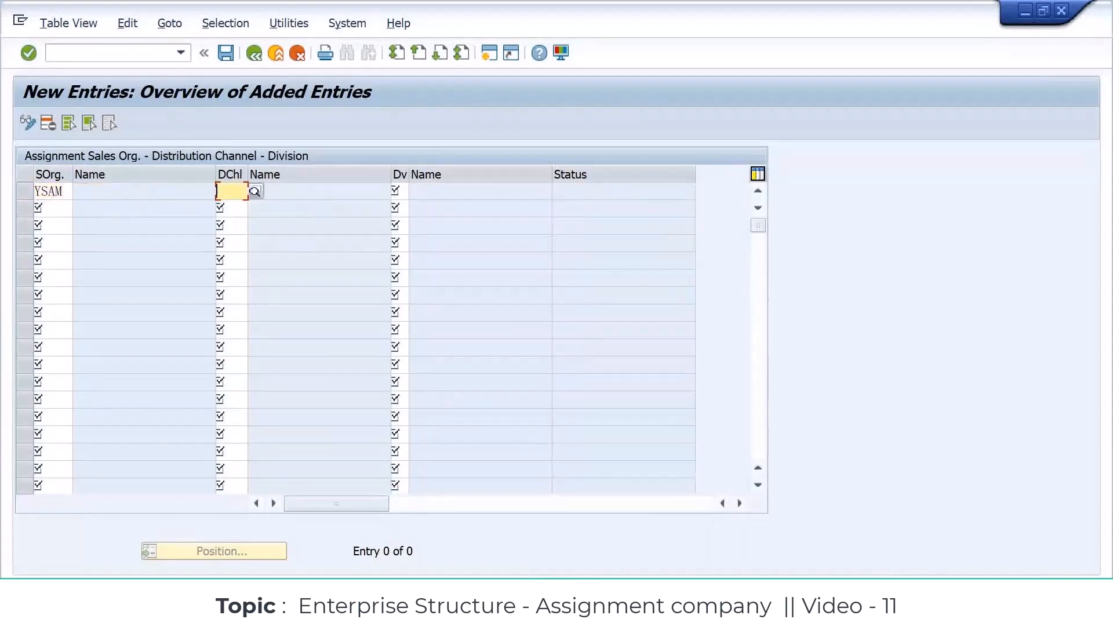
# Look up the distribution channel code in the Excel sheet and enter M5 in the first YSAM row in SAP
pyautogui.hotkey('alt', 'Tab')
pyautogui.scroll(1, 504, 450)
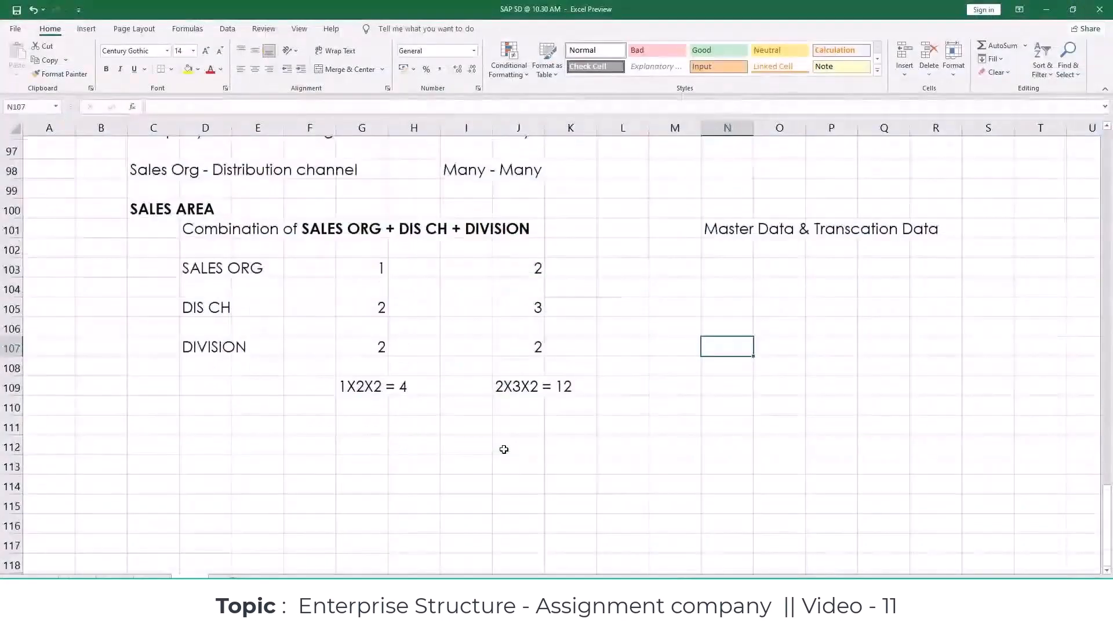
pyautogui.scroll(18, 503, 450)
pyautogui.scroll(1, 504, 450)
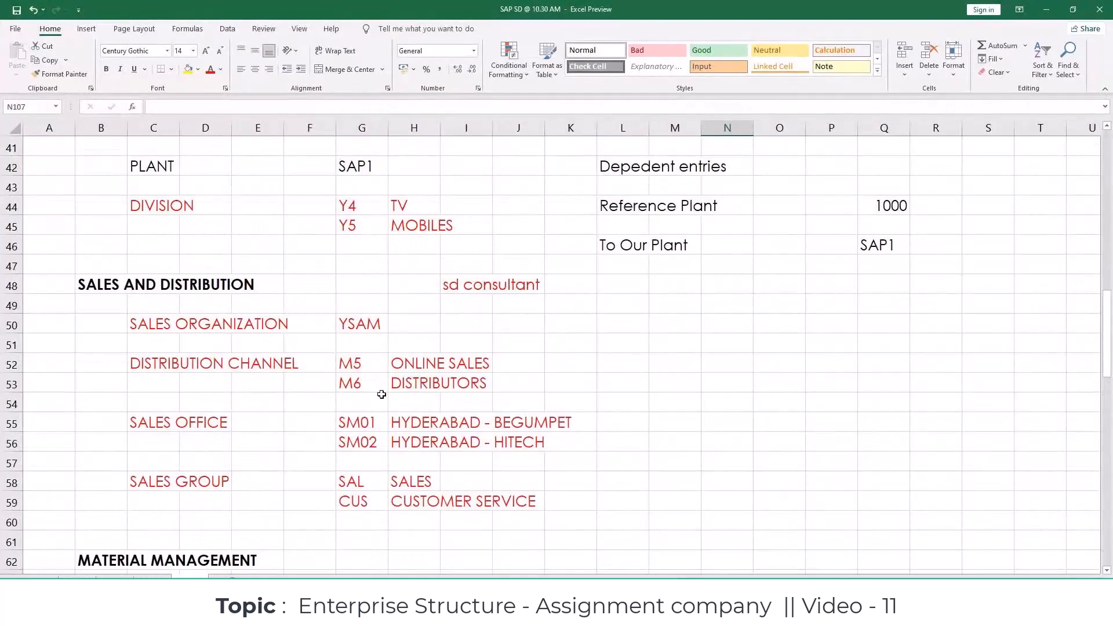
pyautogui.click(374, 367)
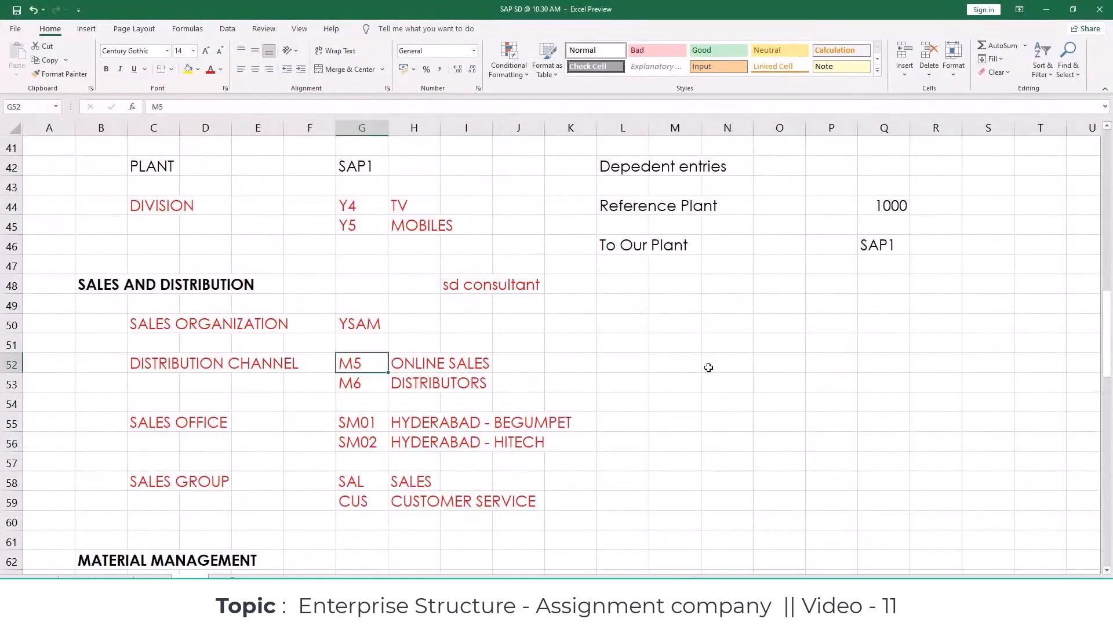
pyautogui.hotkey('alt', 'Tab')
pyautogui.press('Tab')
pyautogui.write('M')
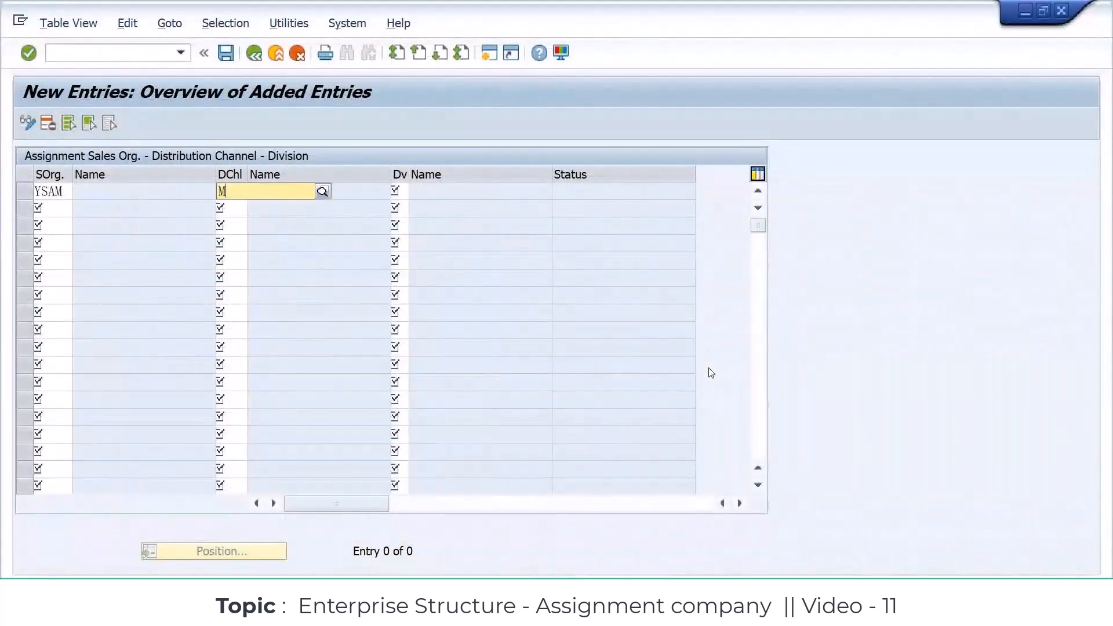
pyautogui.write('4')
pyautogui.press('BackSpace')
pyautogui.write('5')
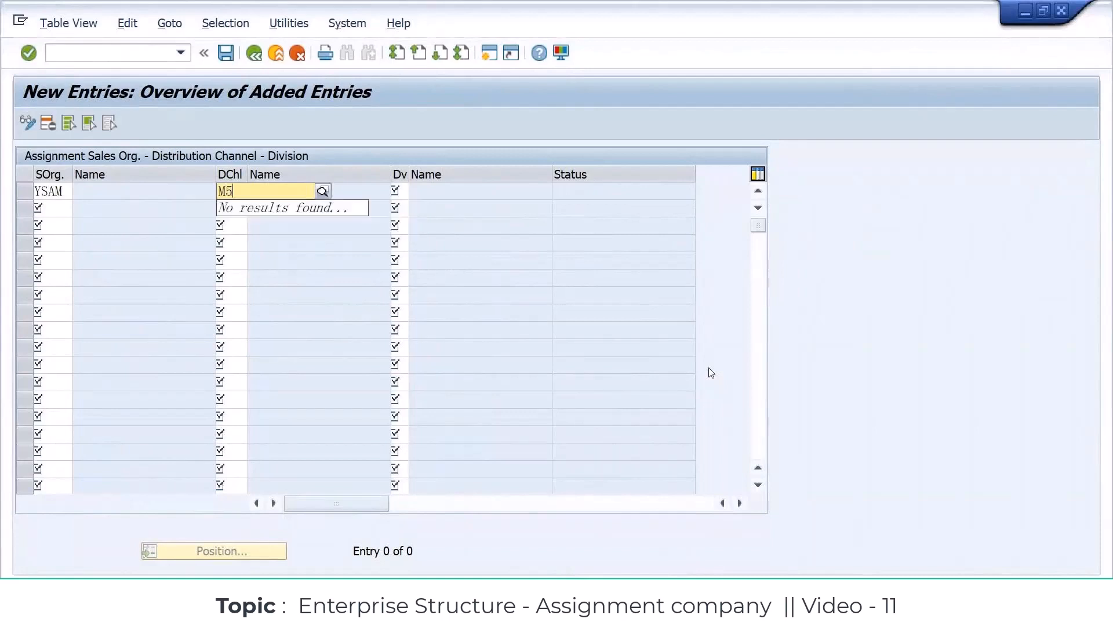
pyautogui.press('Tab')
# Look up the TV division code in the Excel sheet and complete the first sales area row in SAP with division Y4
pyautogui.hotkey('alt', 'Tab')
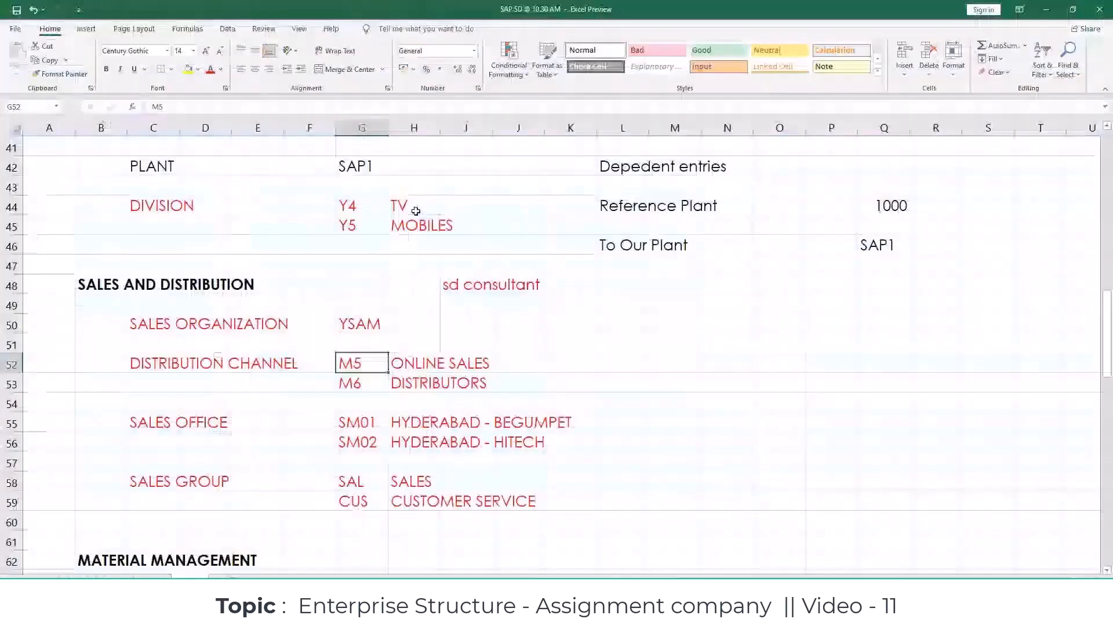
pyautogui.click(343, 212)
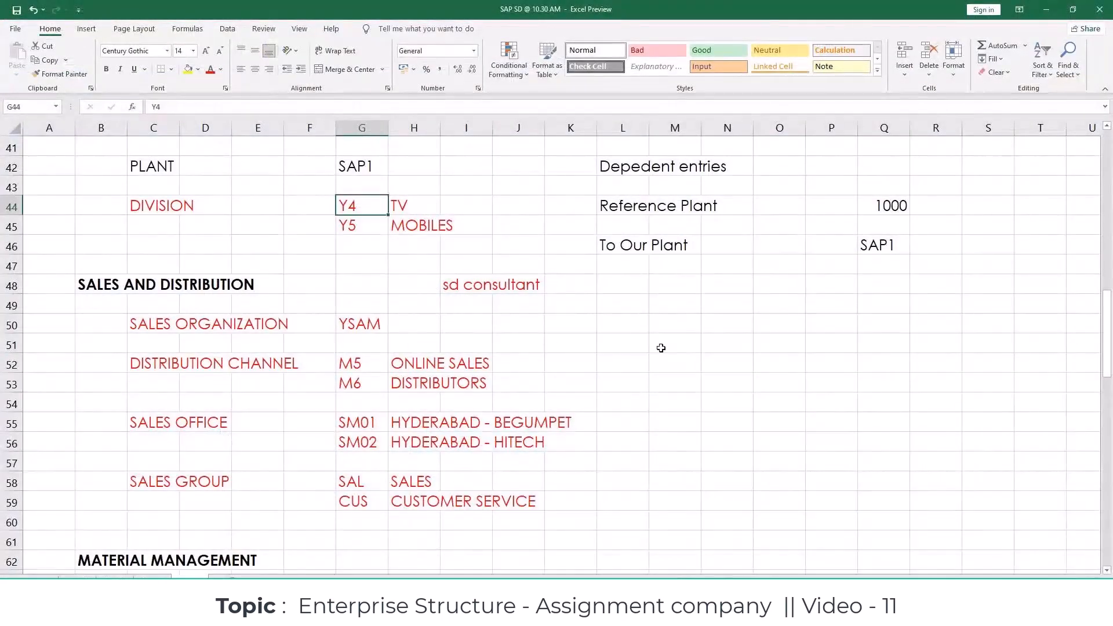
pyautogui.hotkey('alt', 'Tab')
pyautogui.write('Y4')
pyautogui.press('Return')
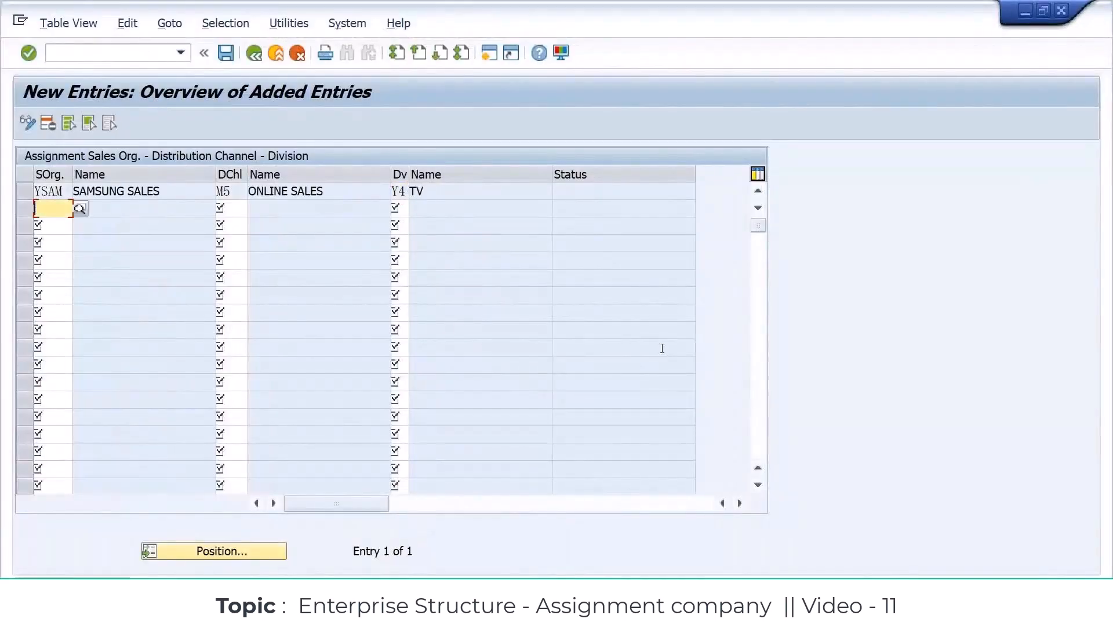
# Add a second sales area row with sales organization YSAM, distribution channel M5 and division Y5
pyautogui.write('YSAM')
pyautogui.press('Tab')
pyautogui.write('M5')
pyautogui.press('Tab')
pyautogui.write('Y5')
pyautogui.press('Return')
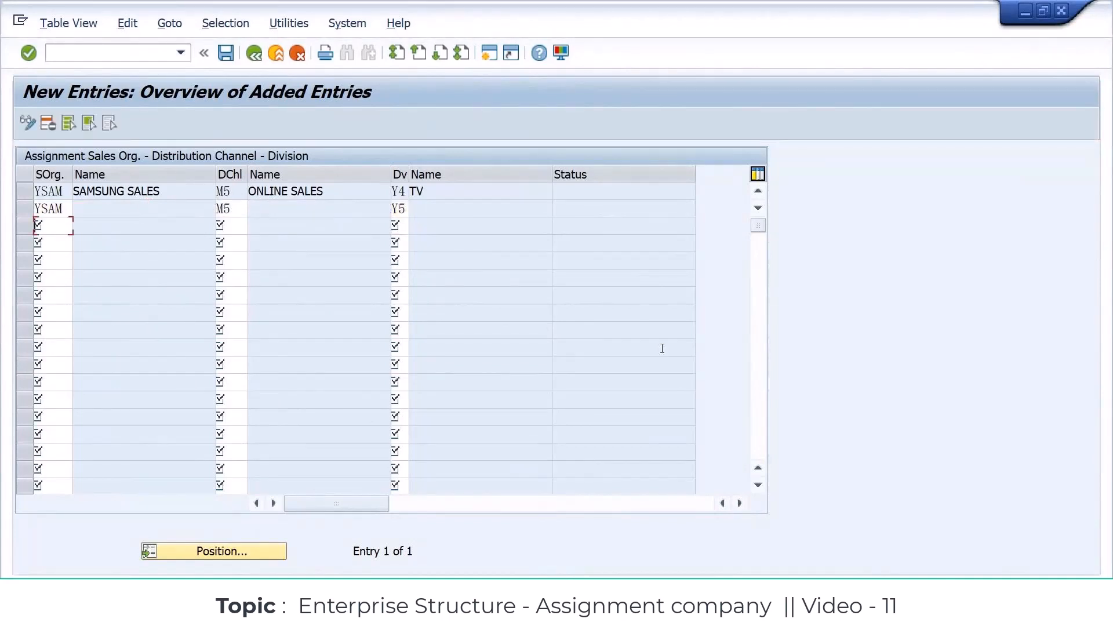
# Add a third sales area row with sales organization YSAM, distribution channel M6 and division Y4
pyautogui.write('YSAM')
pyautogui.press('Tab')
pyautogui.hotkey('shift', 'Tab')
pyautogui.write('M6')
pyautogui.press('Tab')
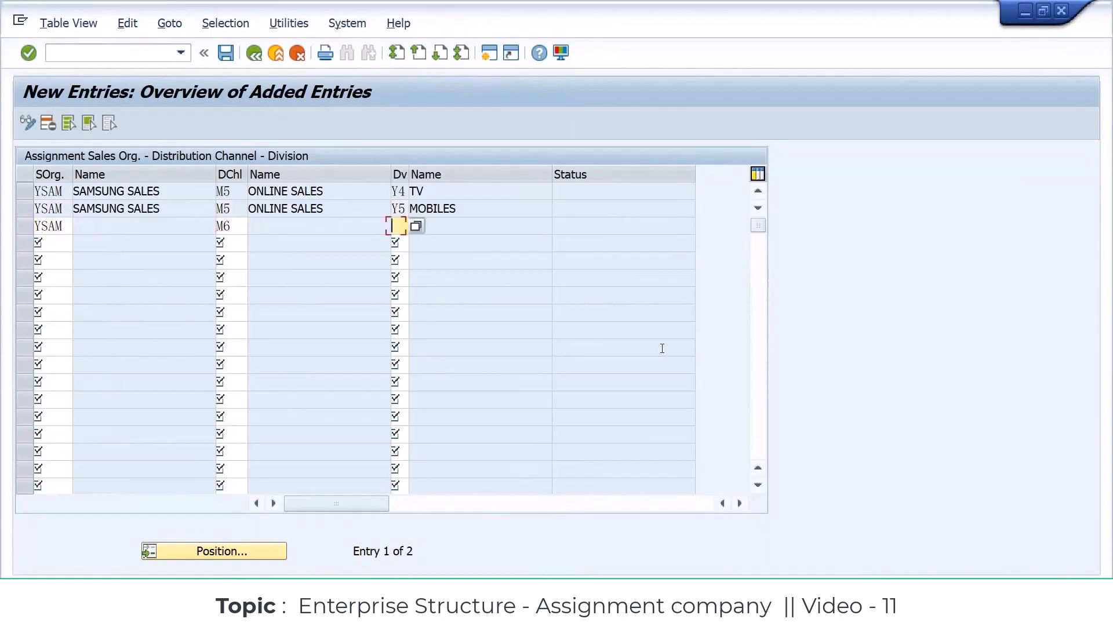
pyautogui.write('Y4')
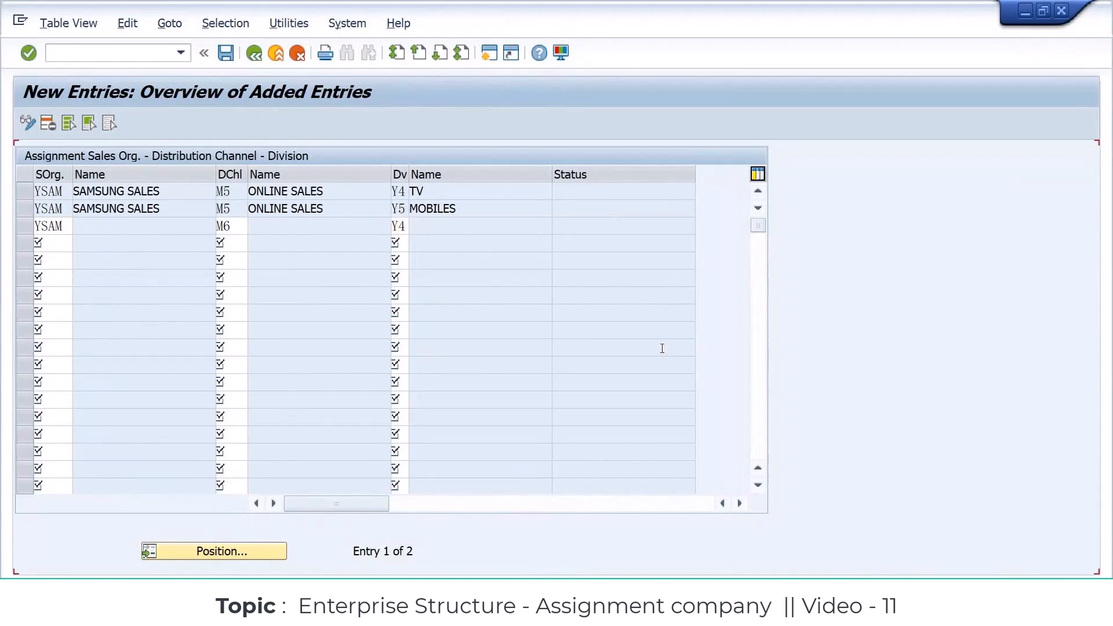
pyautogui.press('Return')
# Add a fourth sales area row with sales organization YSAM, distribution channel M6 and division Y5
pyautogui.write('YSAM')
pyautogui.press('Tab')
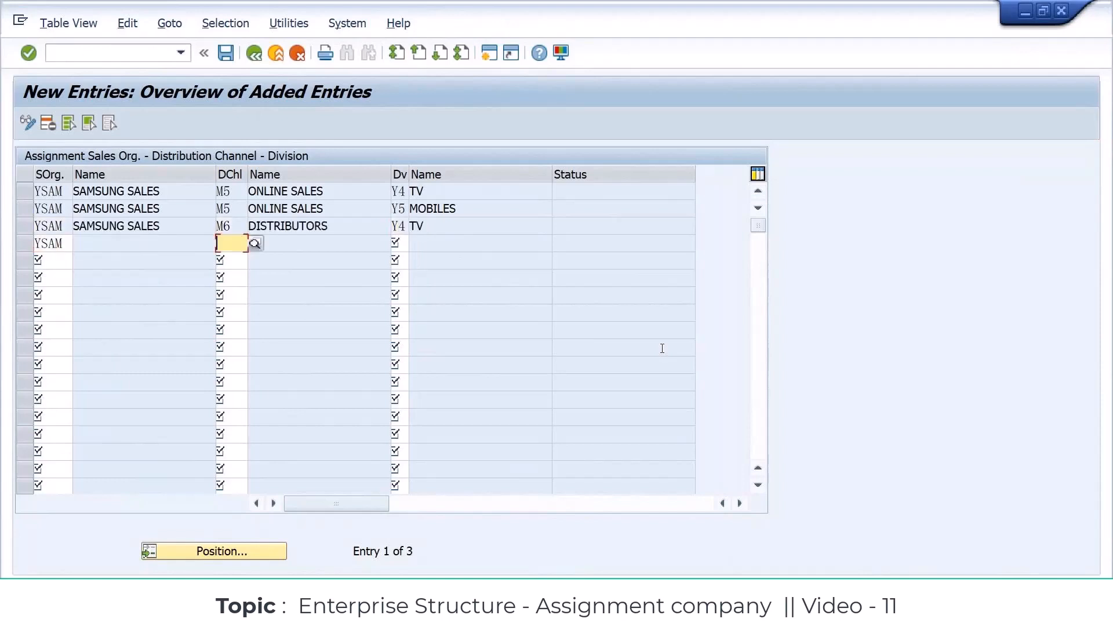
pyautogui.write('M6')
pyautogui.press('Tab')
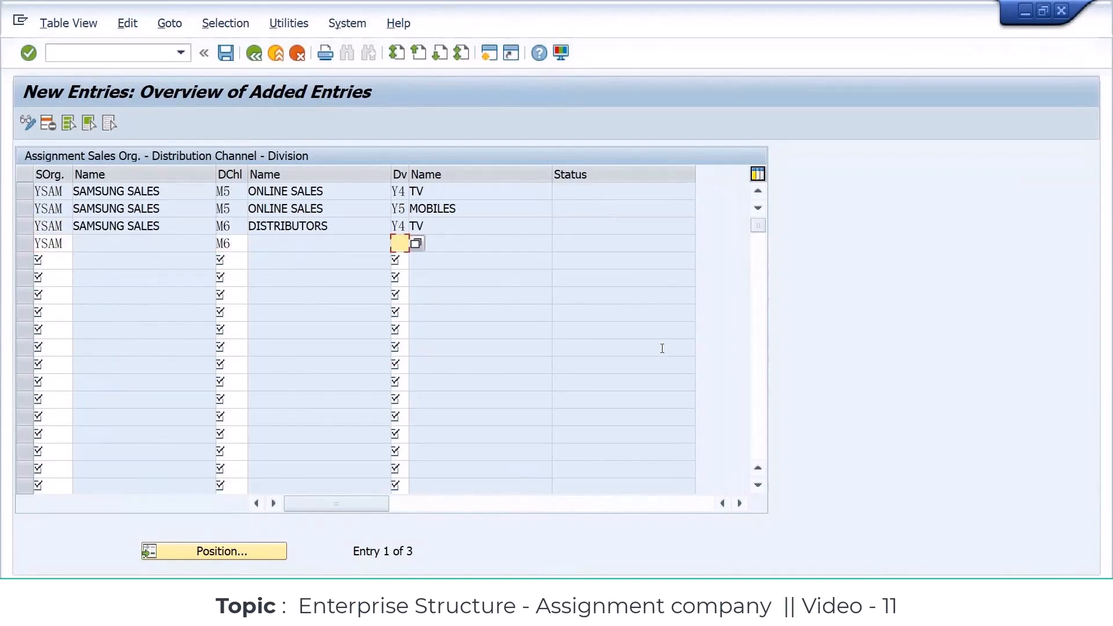
pyautogui.write('Y5')
pyautogui.press('Return')
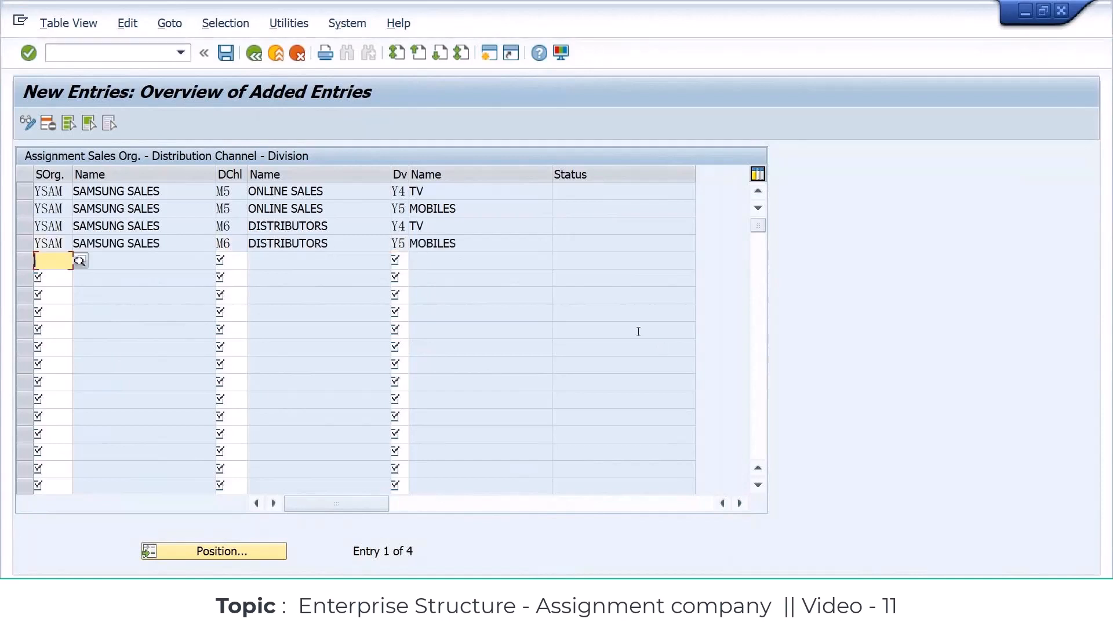
# Compare the new SAP sales area rows with the SALES ORG, DIS CH and DIVISION calculation in the Excel sheet
pyautogui.click(470, 191)
pyautogui.click(476, 208)
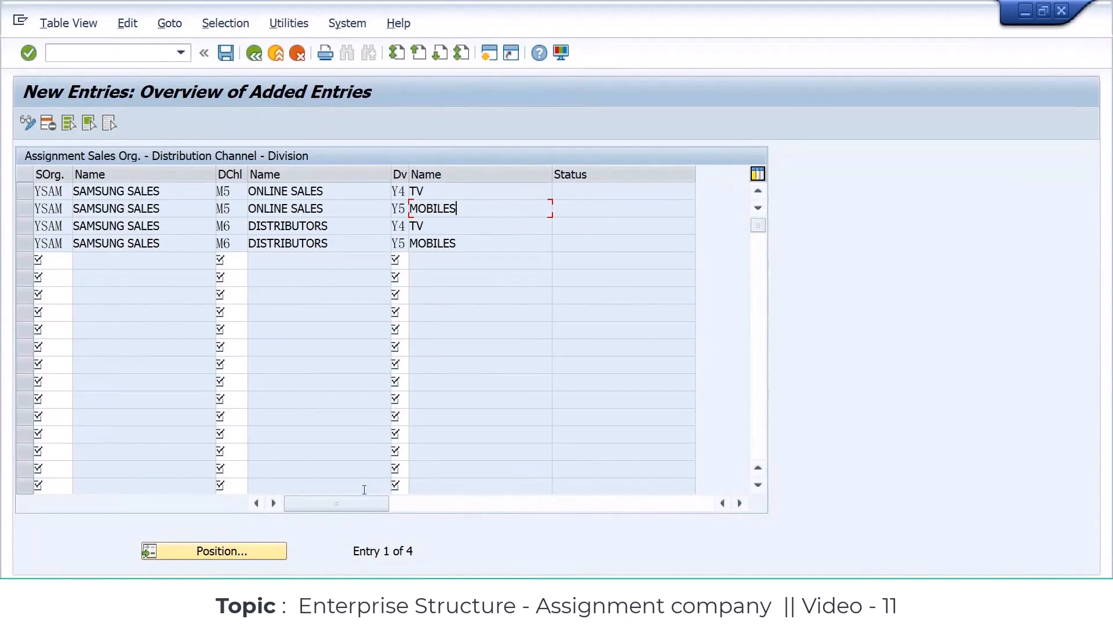
pyautogui.doubleClick(449, 553)
pyautogui.click(352, 614)
pyautogui.scroll(-7, 353, 485)
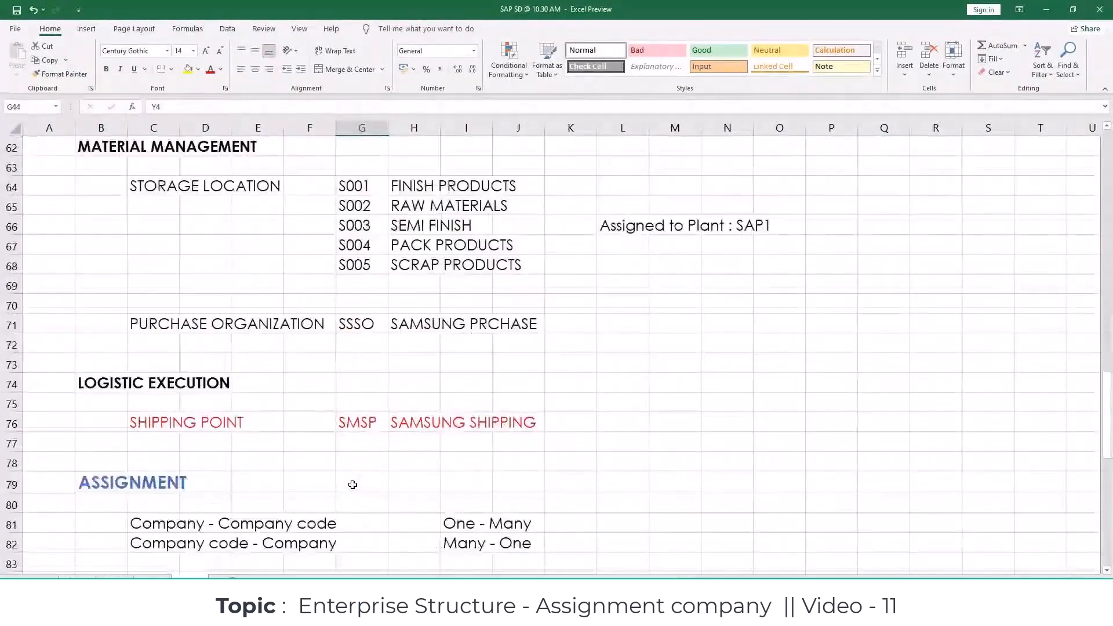
pyautogui.scroll(-13, 353, 484)
pyautogui.moveTo(360, 184); pyautogui.dragTo(380, 264)
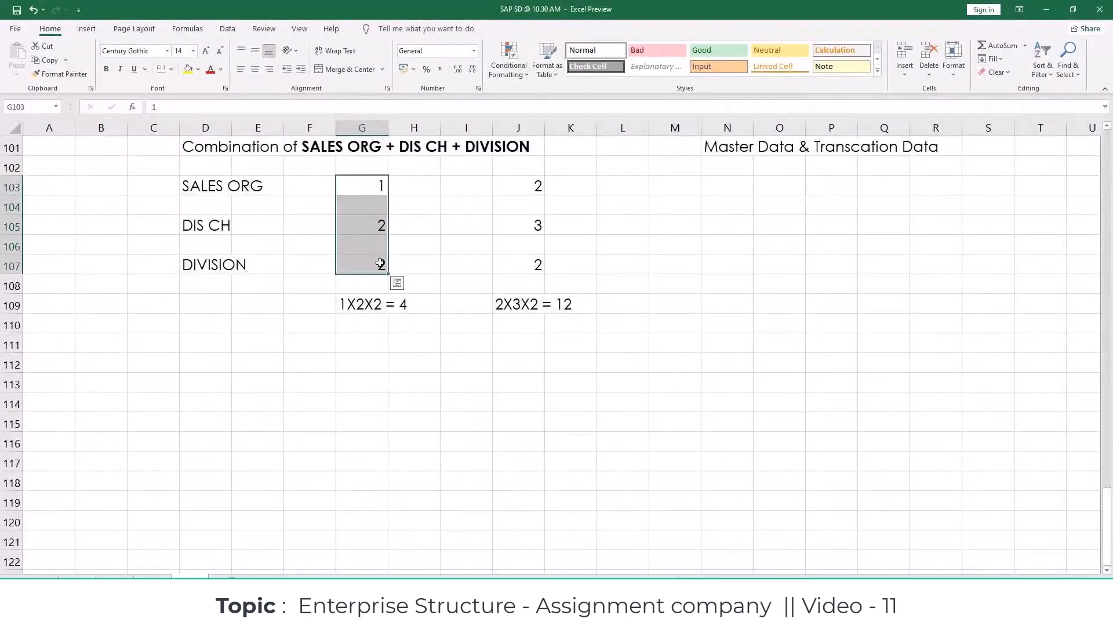
pyautogui.click(209, 189)
pyautogui.click(215, 227)
pyautogui.click(209, 264)
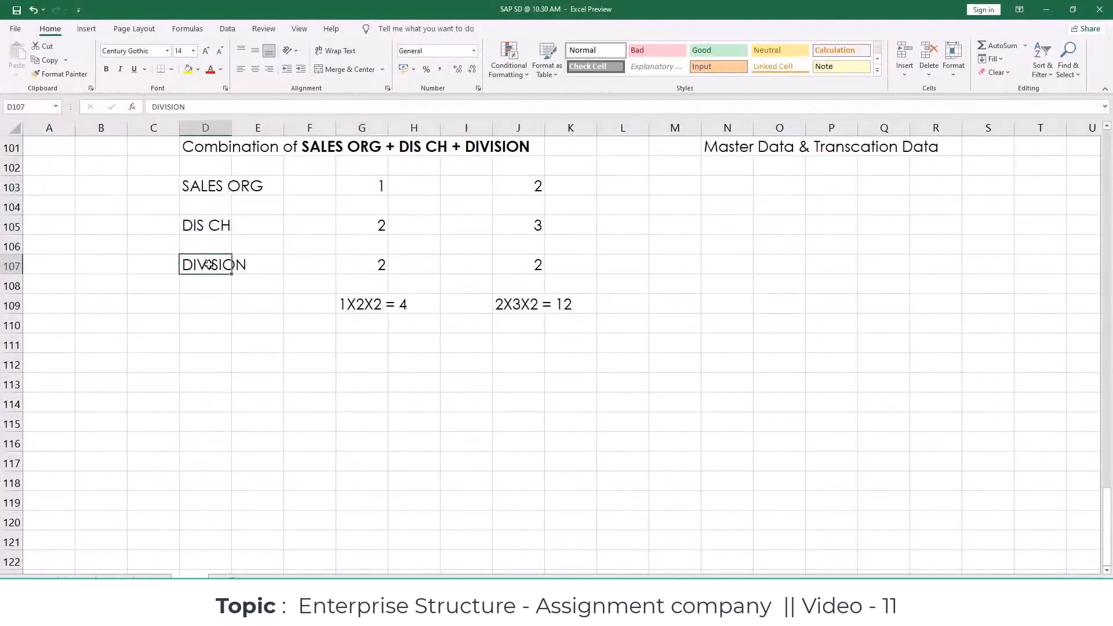
pyautogui.click(363, 328)
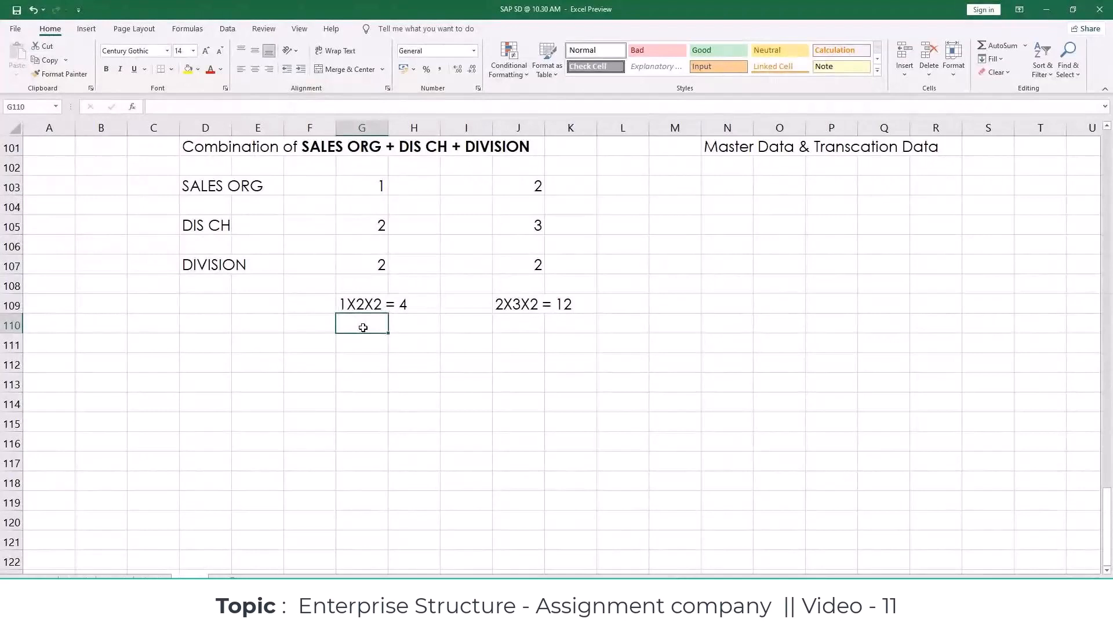
# Switch back to SAP and save the new YSAM sales area entries in the customizing request
pyautogui.hotkey('alt', 'Tab')
pyautogui.hotkey('shift', 'F3')
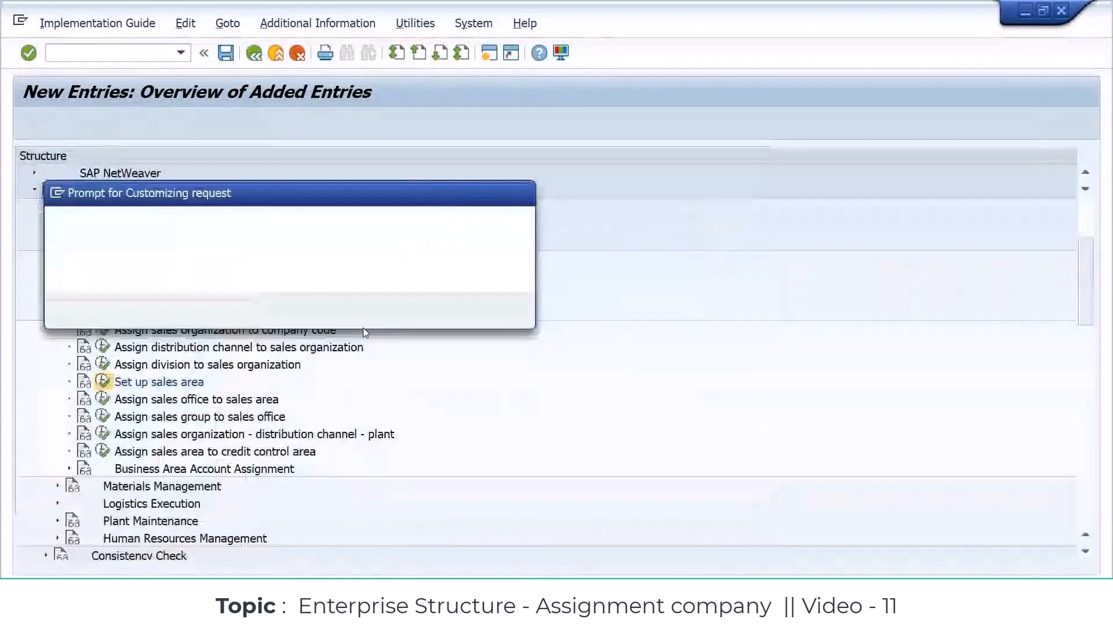
pyautogui.click(299, 312)
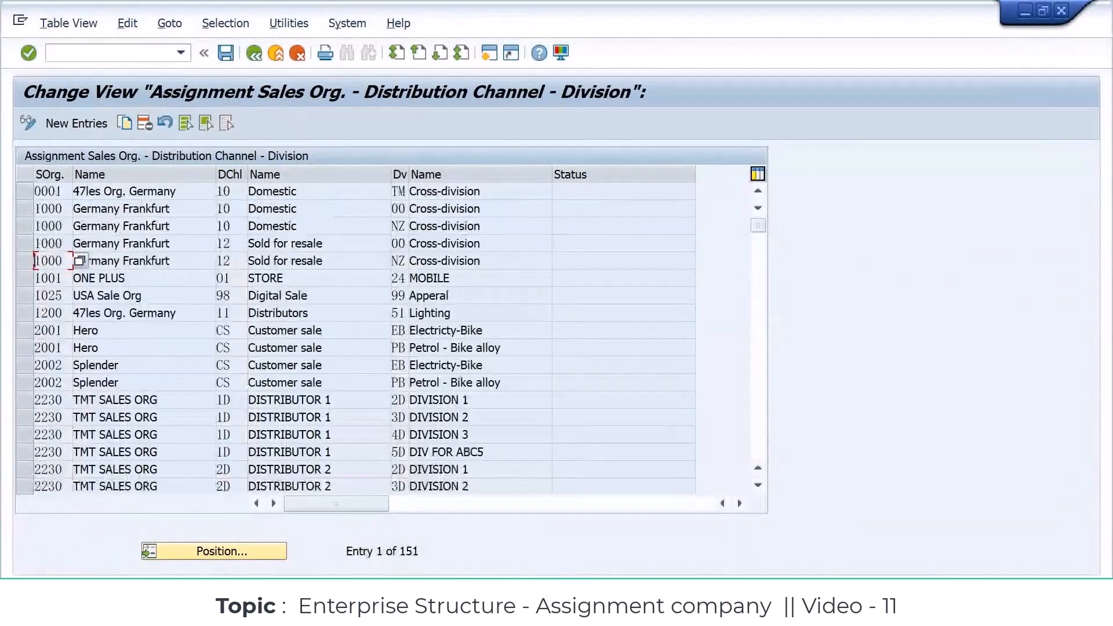
# Leave the sales area table, open the Assign sales office to sales area activity and start new entries
pyautogui.hotkey('alt', 'Tab')
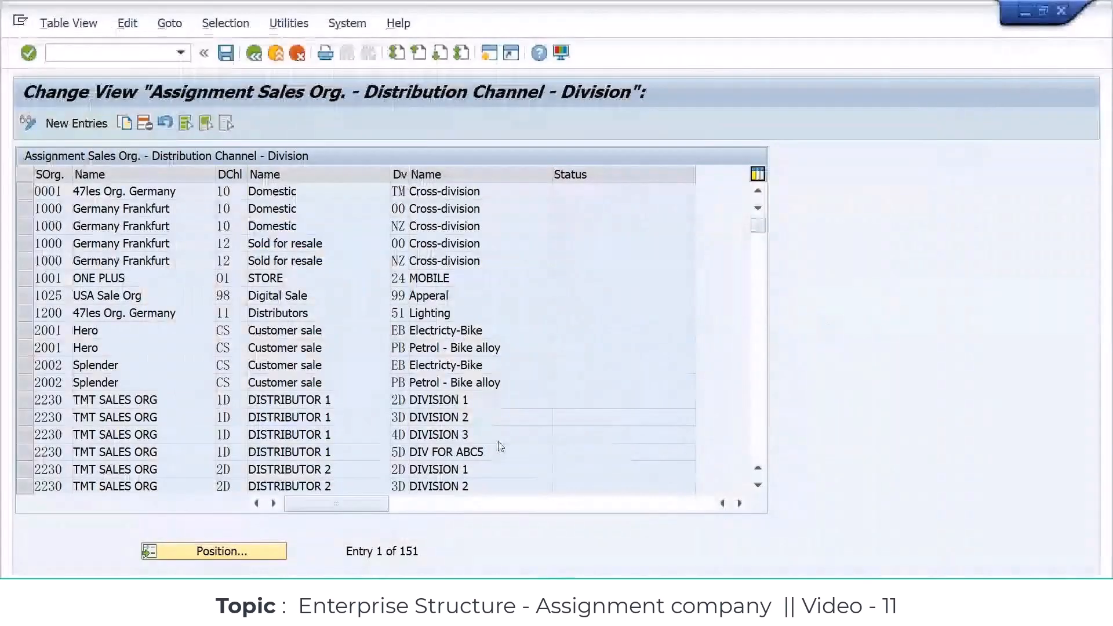
pyautogui.press('F3')
pyautogui.click(260, 405)
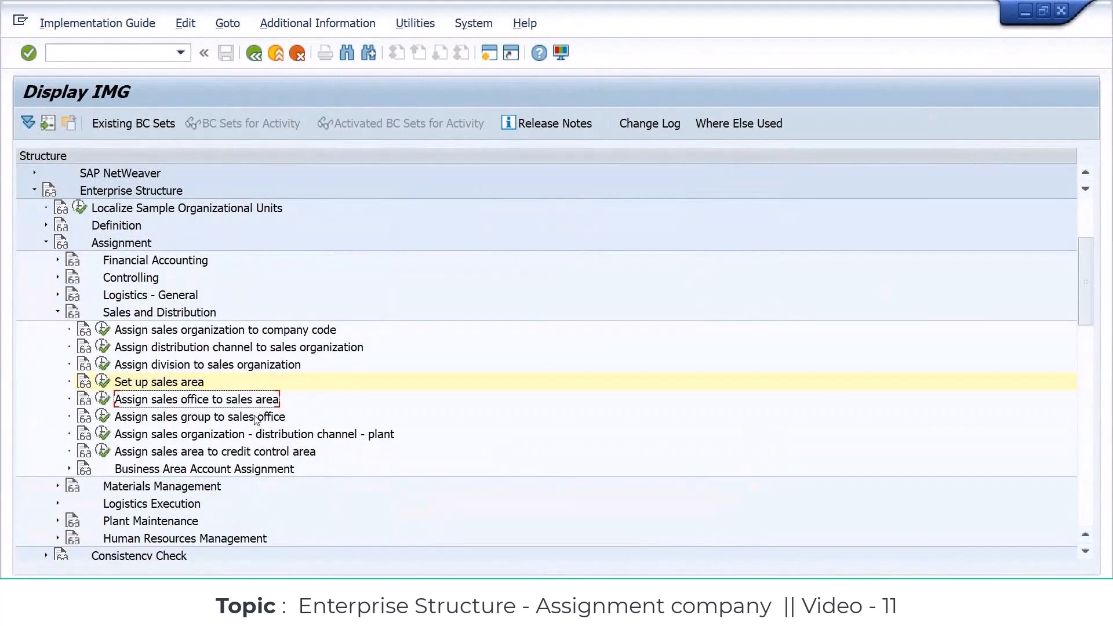
pyautogui.click(103, 399)
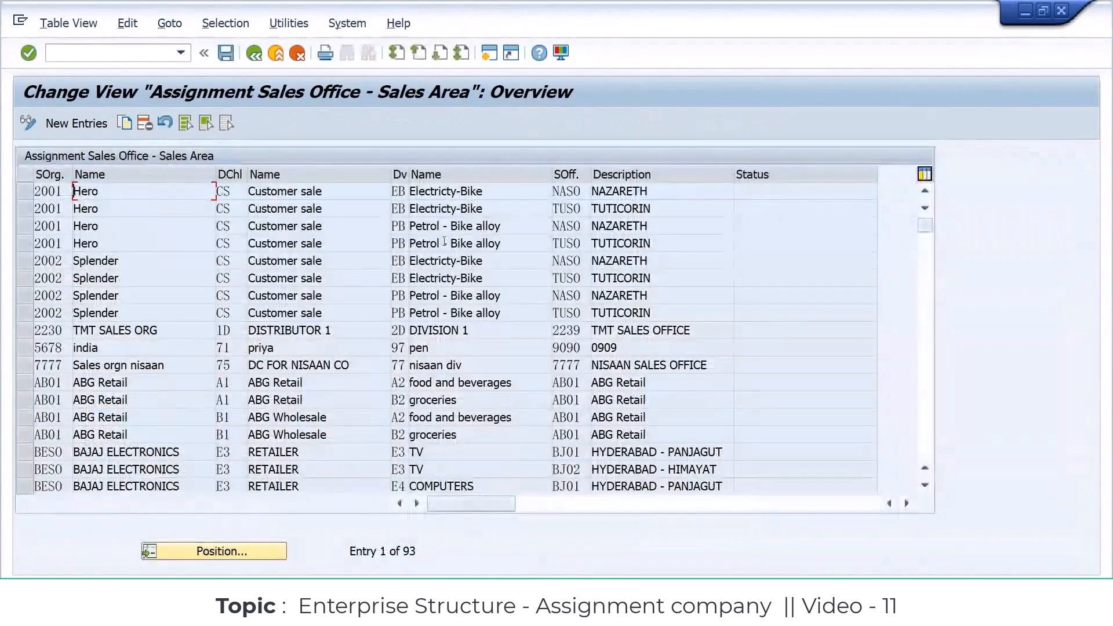
pyautogui.click(95, 124)
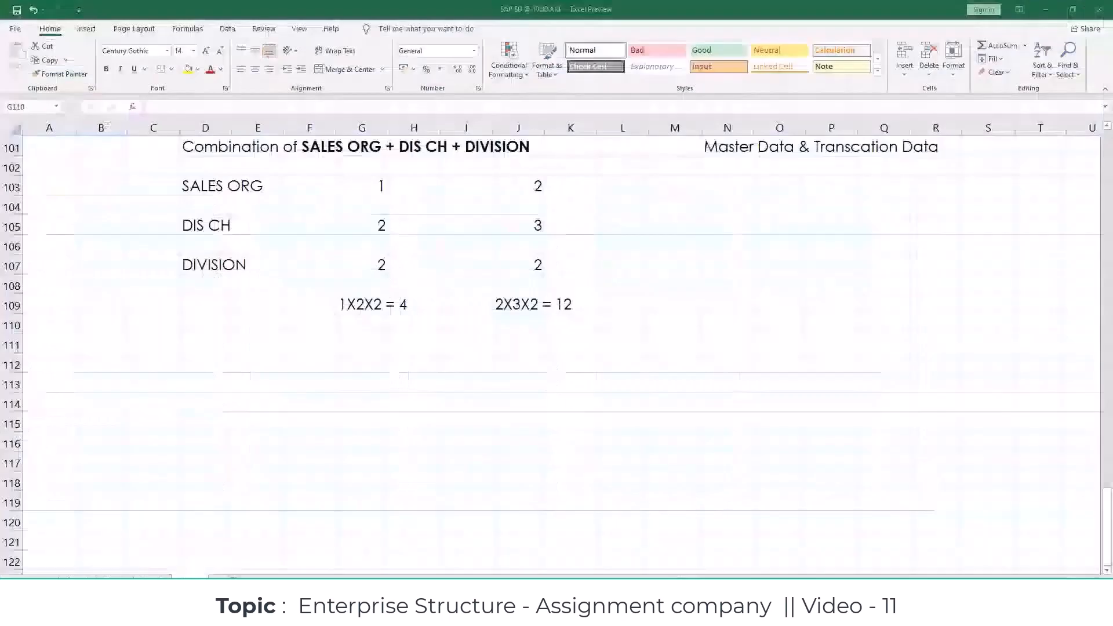
# In the Excel sheet, look up the division, distribution channel and sales office codes in the LOGISTIC GENERAL and SALES AND DISTRIBUTION sections
pyautogui.press('pageup')
pyautogui.press('pageup')
pyautogui.press('pageup')
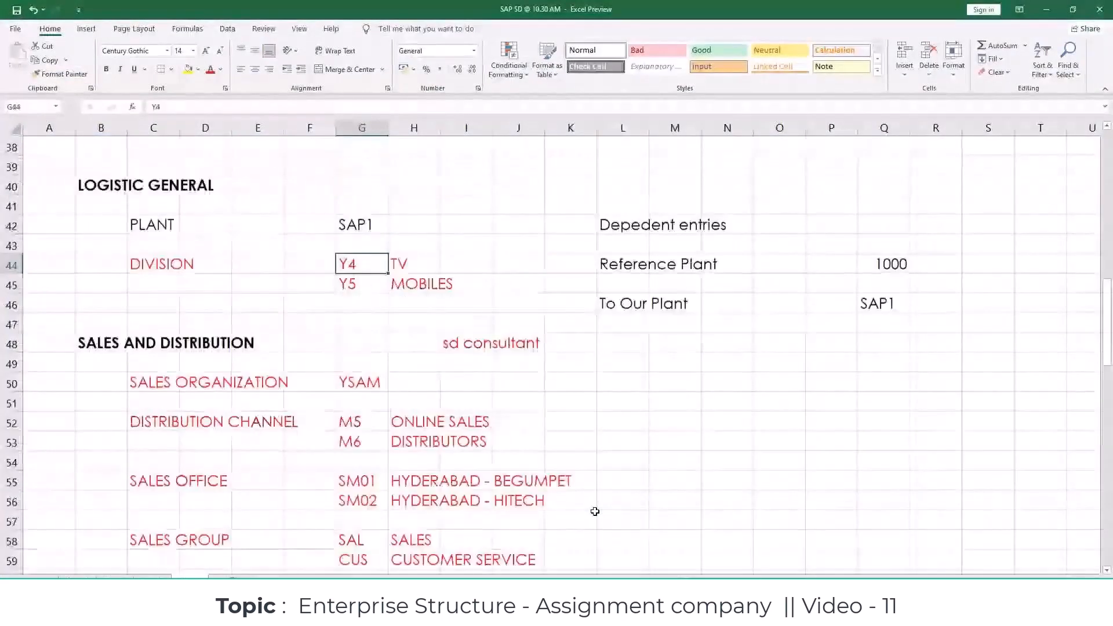
pyautogui.scroll(1, 595, 511)
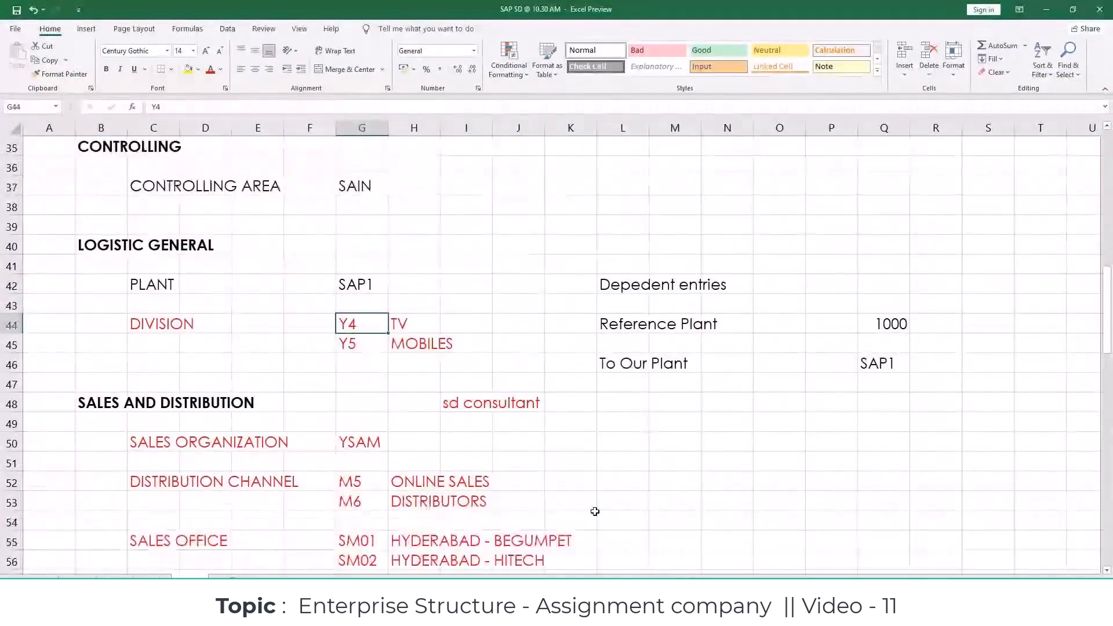
pyautogui.scroll(-2, 595, 511)
pyautogui.click(363, 428)
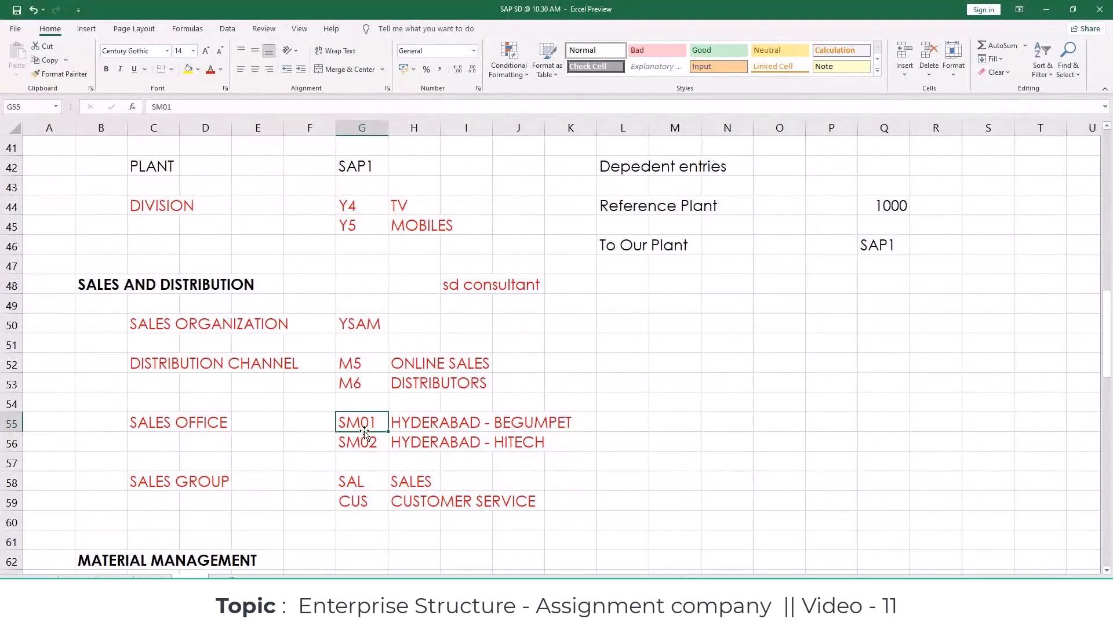
pyautogui.click(559, 364)
# Back in SAP, assign sales office SM01 to sales organization YSAM, distribution channel M5 and division Y4 in the first row
pyautogui.hotkey('alt', 'Tab')
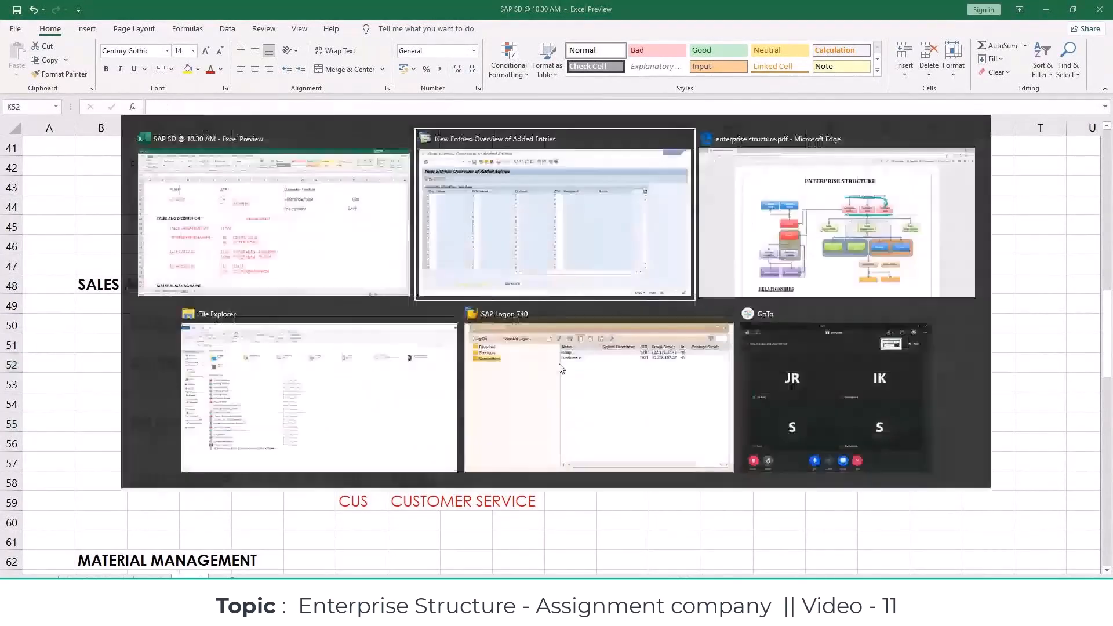
pyautogui.click(42, 191)
pyautogui.write('Y')
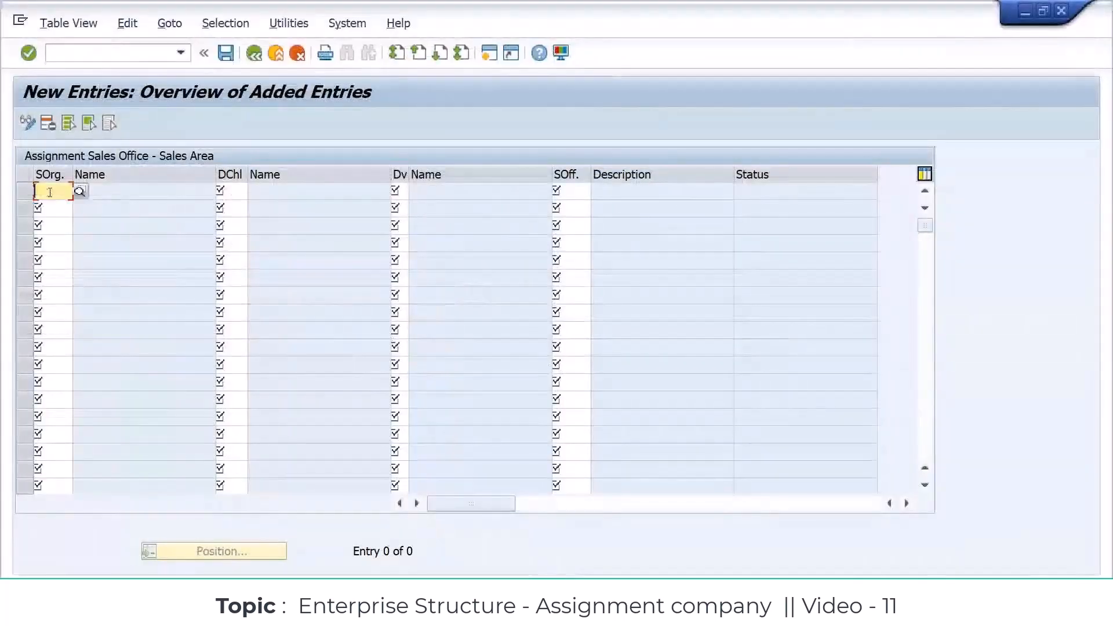
pyautogui.write('SAM')
pyautogui.press('Tab')
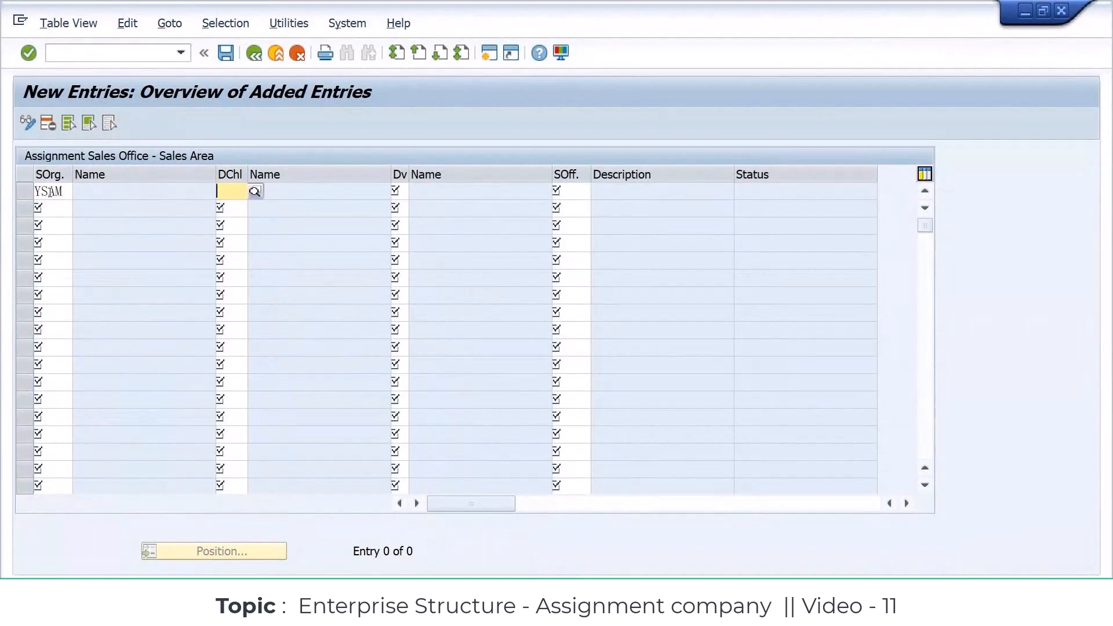
pyautogui.hotkey('alt', 'Tab')
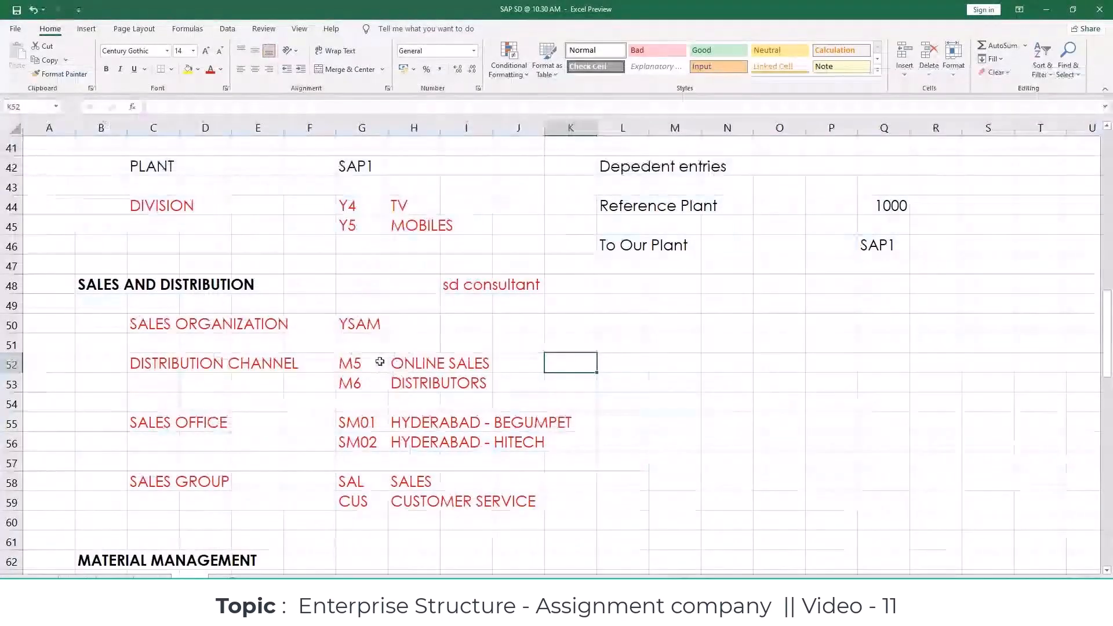
pyautogui.hotkey('alt', 'Tab')
pyautogui.write('M5')
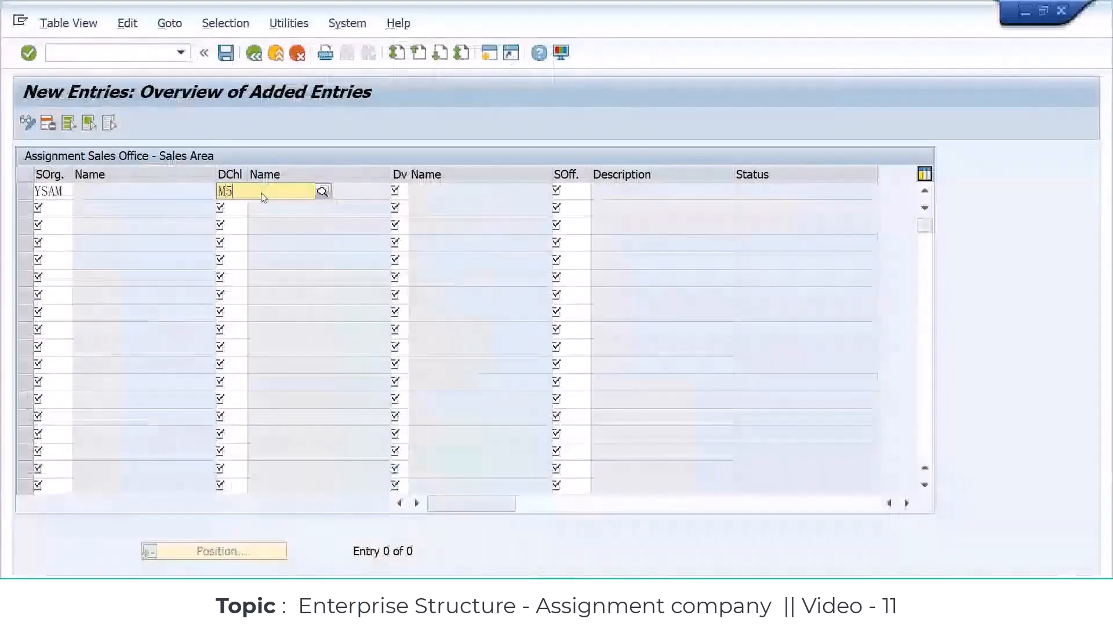
pyautogui.press('Tab')
pyautogui.write('Y4')
pyautogui.press('Tab')
pyautogui.write('SM01')
pyautogui.press('Return')
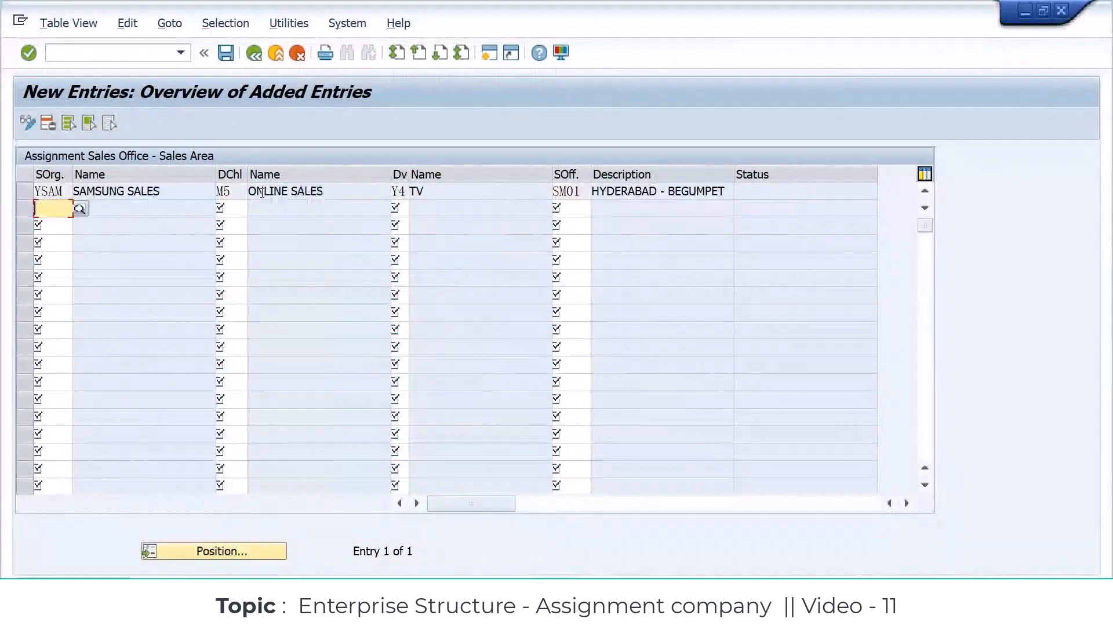
# Add a second row assigning sales office SM01 to sales organization YSAM, distribution channel M5 and division Y5
pyautogui.hotkey('ctrl', 's')
pyautogui.write('YSAM')
pyautogui.press('Tab')
pyautogui.write('M5')
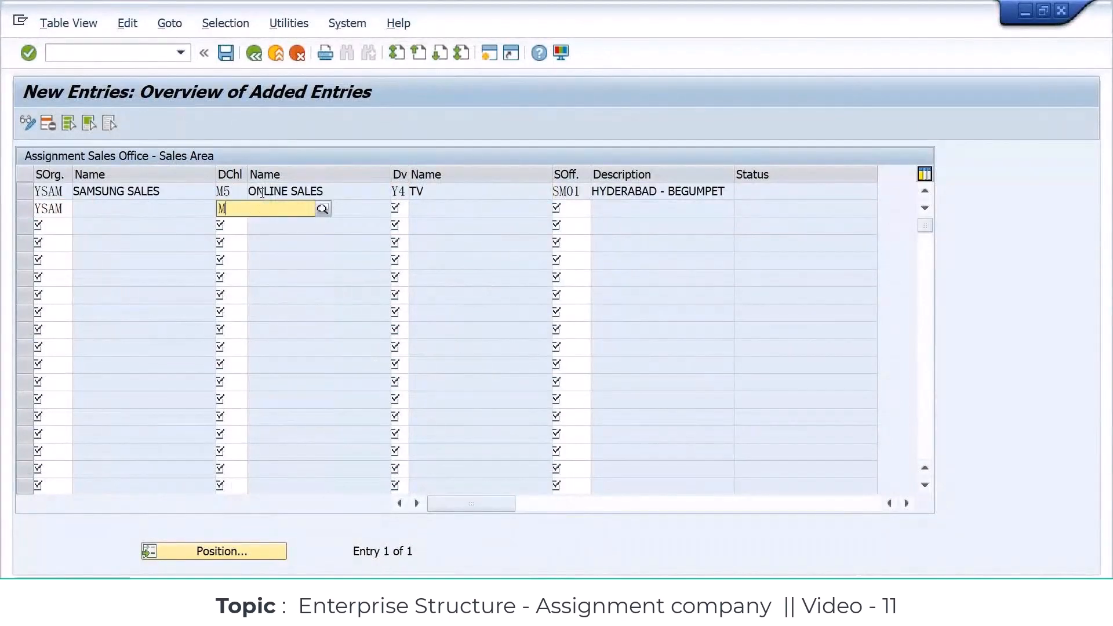
pyautogui.press('Tab')
pyautogui.write('Y5')
pyautogui.press('Tab')
pyautogui.write('SM01')
pyautogui.press('Return')
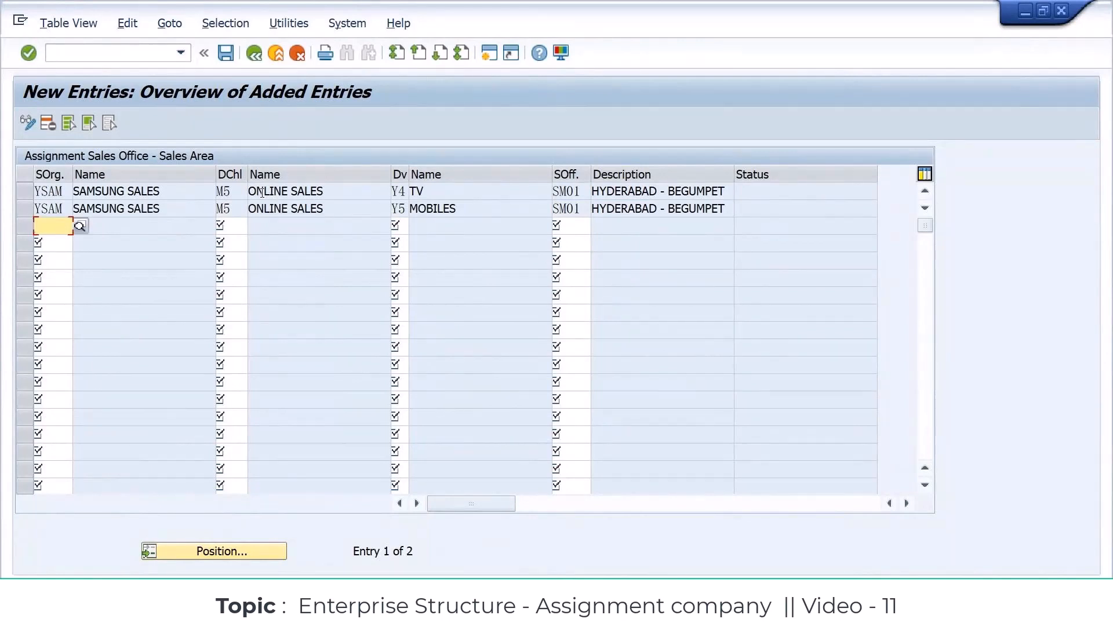
# Add a third row assigning sales office SM01 to sales organization YSAM, distribution channel M6 and division Y4
pyautogui.write('YSAM')
pyautogui.press('Tab')
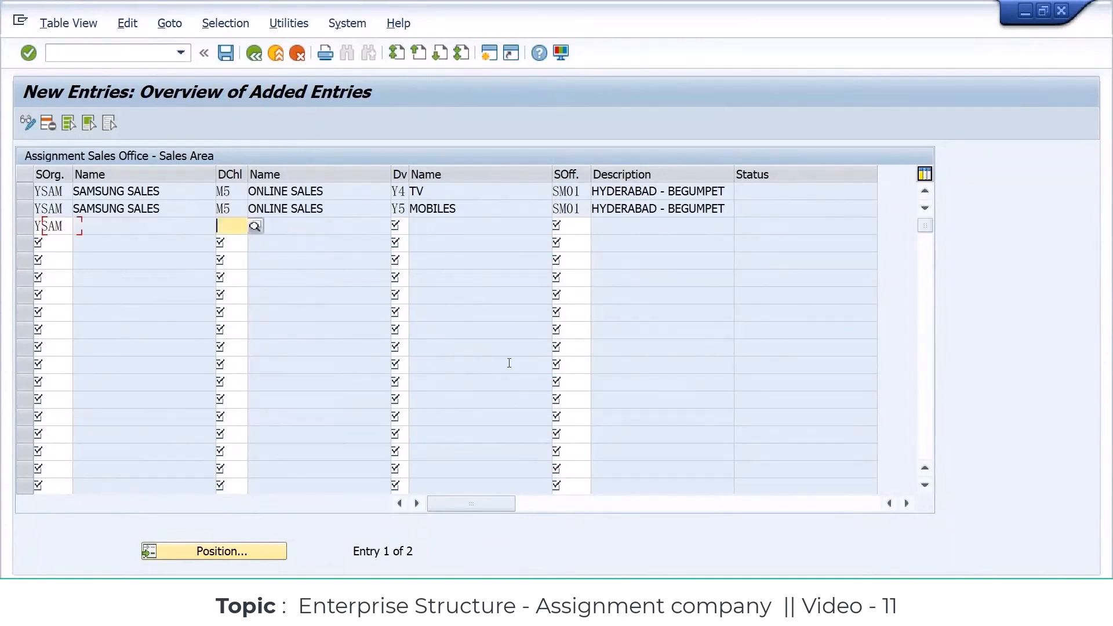
pyautogui.write('M6')
pyautogui.press('Tab')
pyautogui.write('Y4')
pyautogui.press('Tab')
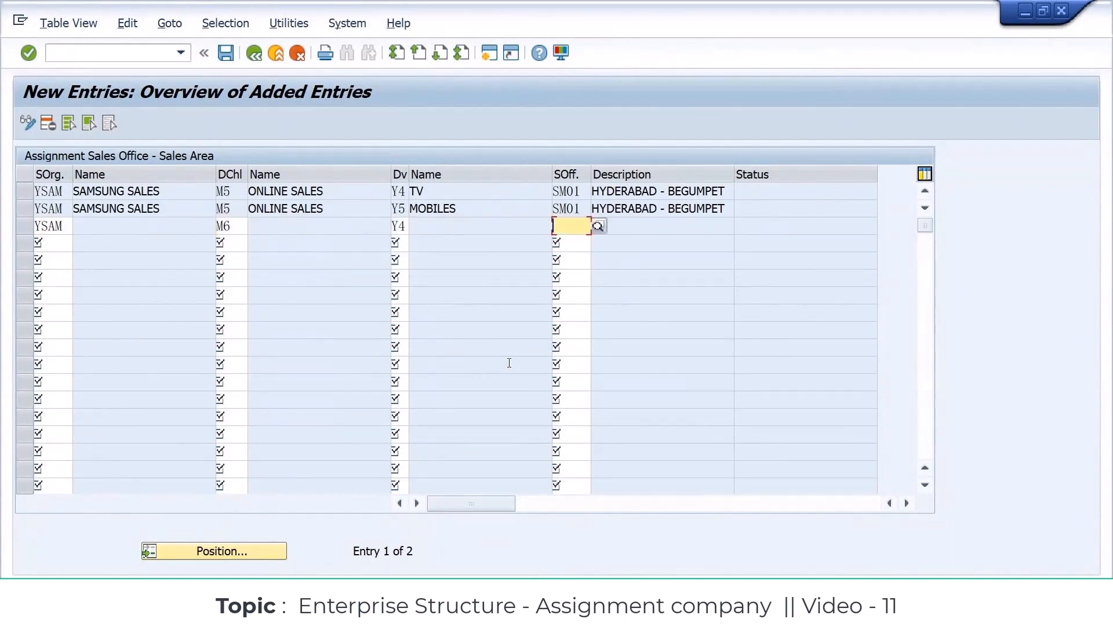
pyautogui.write('SM01')
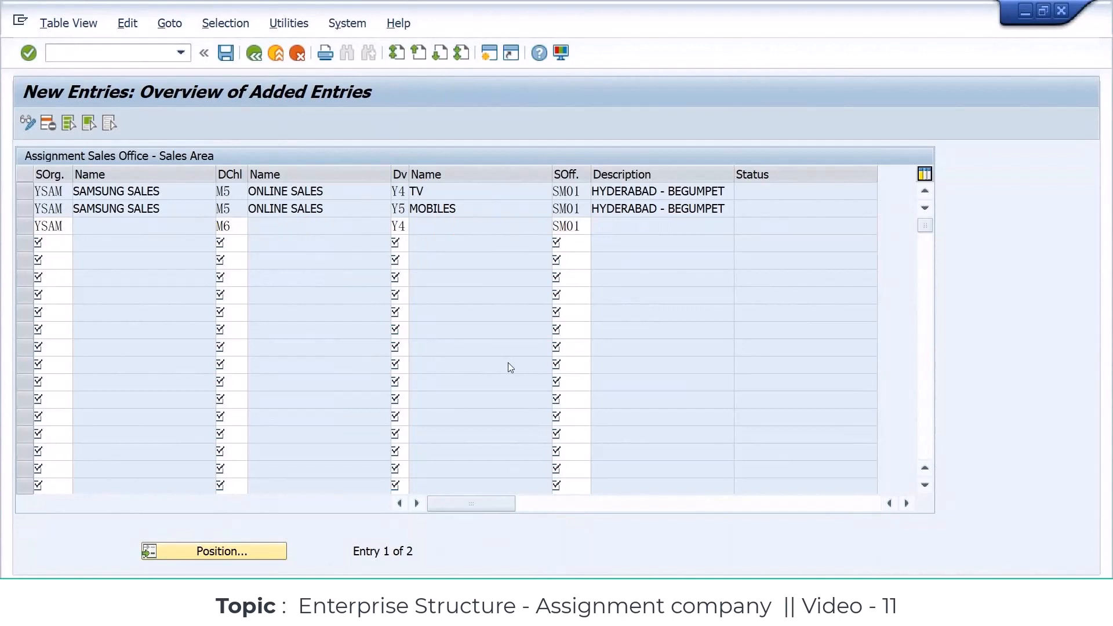
pyautogui.press('Return')
# Add a fourth row assigning sales office SM01 to sales organization YSAM, distribution channel M6 and division Y5
pyautogui.write('YSAM')
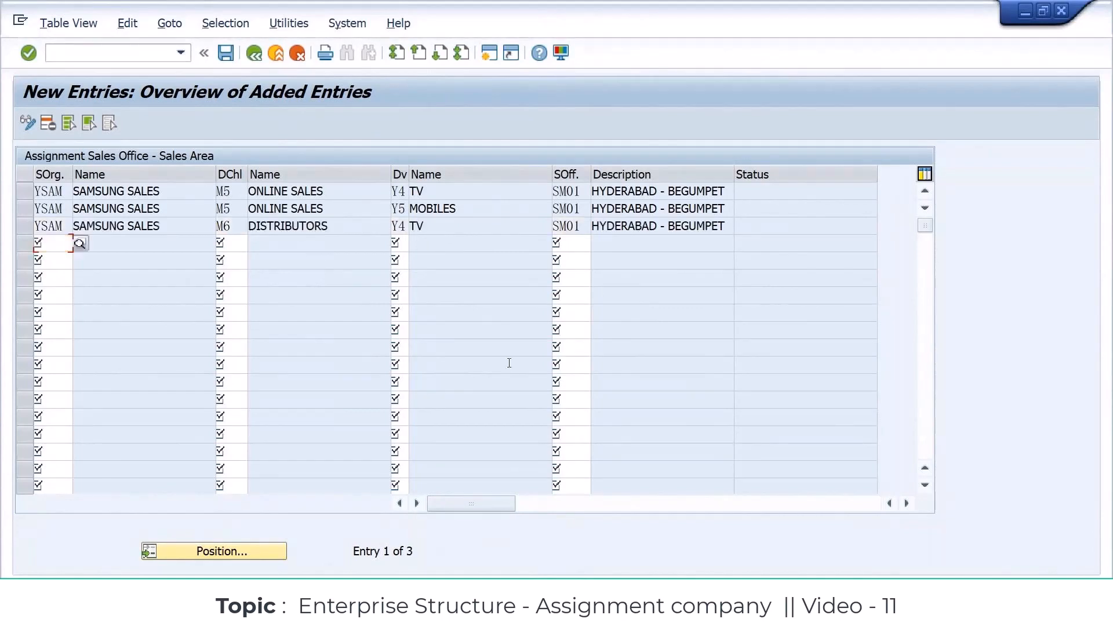
pyautogui.press('Tab')
pyautogui.write('M6')
pyautogui.press('Tab')
pyautogui.write('Y5')
pyautogui.press('Tab')
pyautogui.write('SM01')
pyautogui.press('Return')
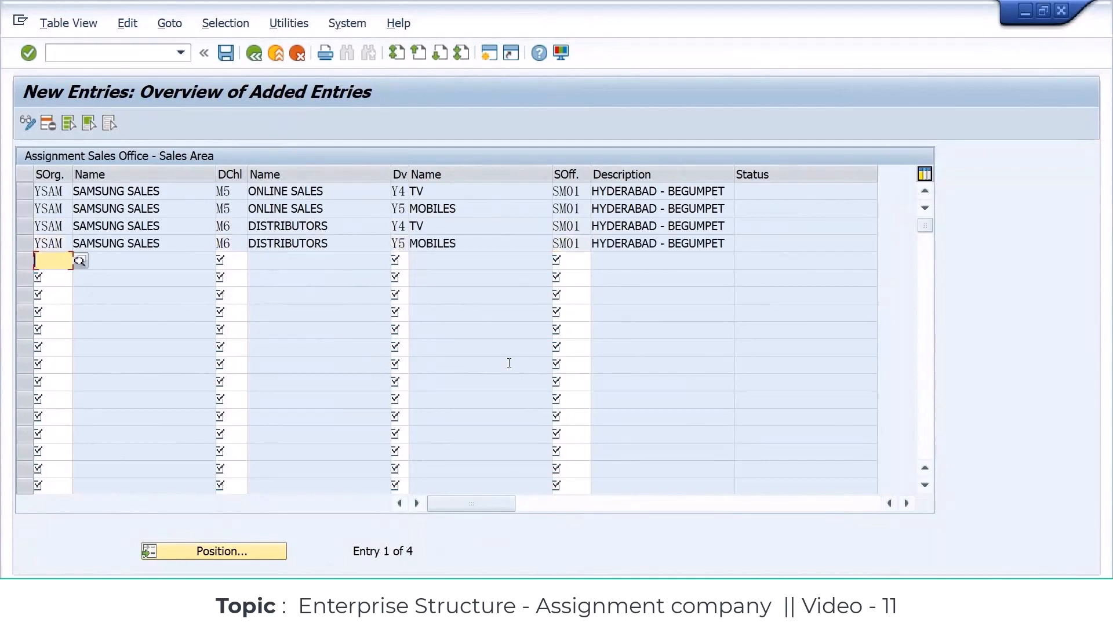
# Add a fifth row assigning sales office SM02 to sales organization YSAM, distribution channel M5 and division Y4
pyautogui.write('YSAM')
pyautogui.press('Tab')
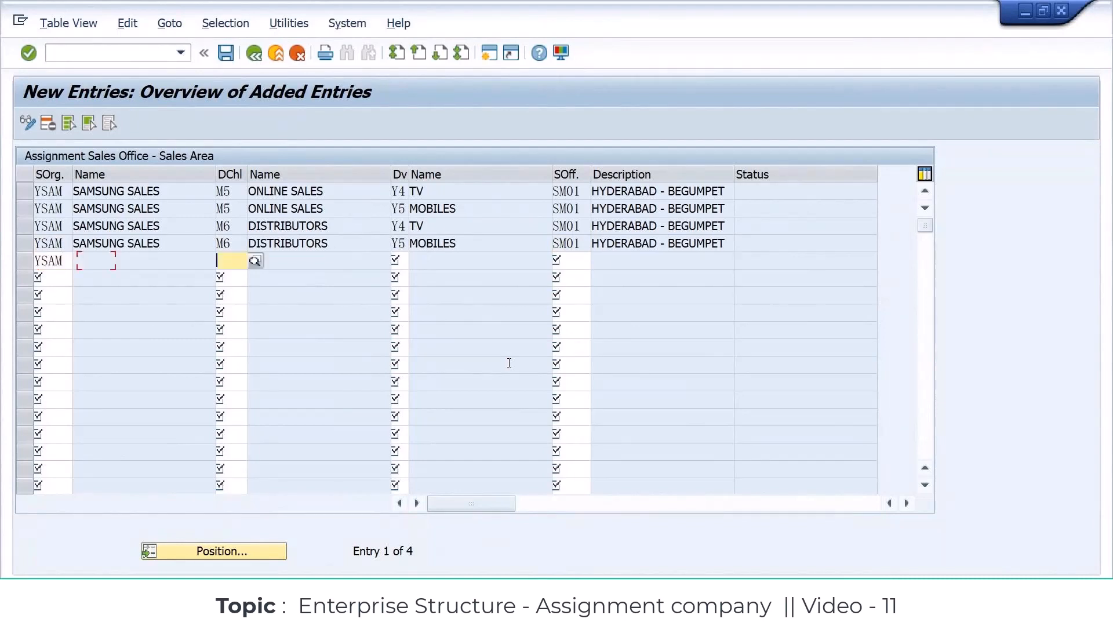
pyautogui.write('M5')
pyautogui.press('Tab')
pyautogui.write('T')
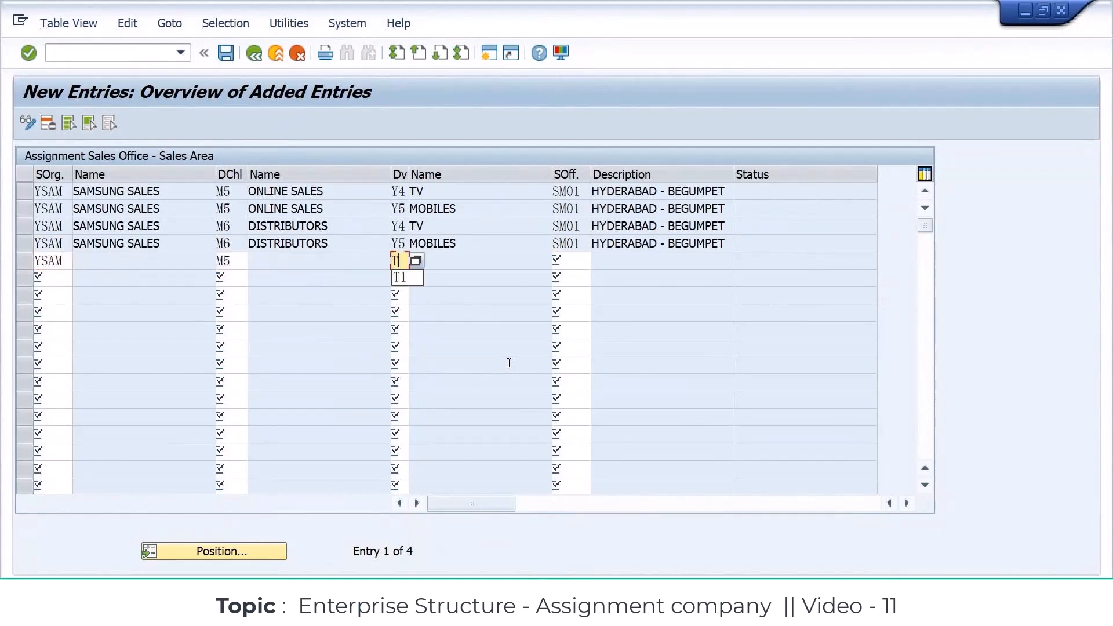
pyautogui.press('BackSpace')
pyautogui.write('Y4')
pyautogui.press('Tab')
pyautogui.write('SM')
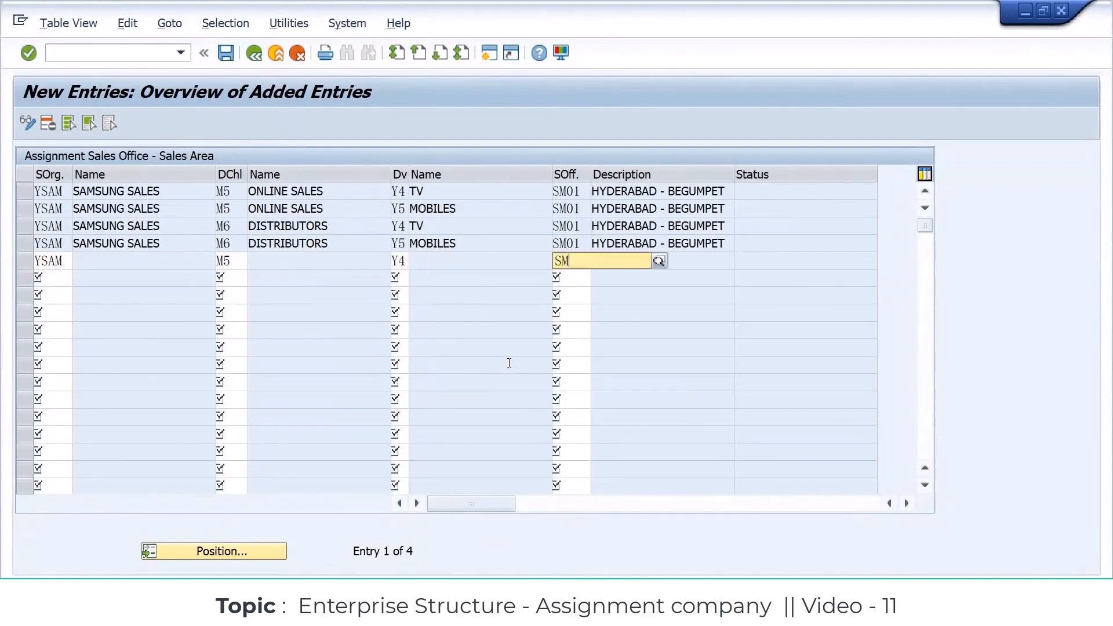
pyautogui.write('02')
pyautogui.press('Return')
# Add a sixth row assigning sales office SM02 to sales organization YSAM, distribution channel M5 and division Y5
pyautogui.write('YSAM')
pyautogui.press('Tab')
pyautogui.write('M5')
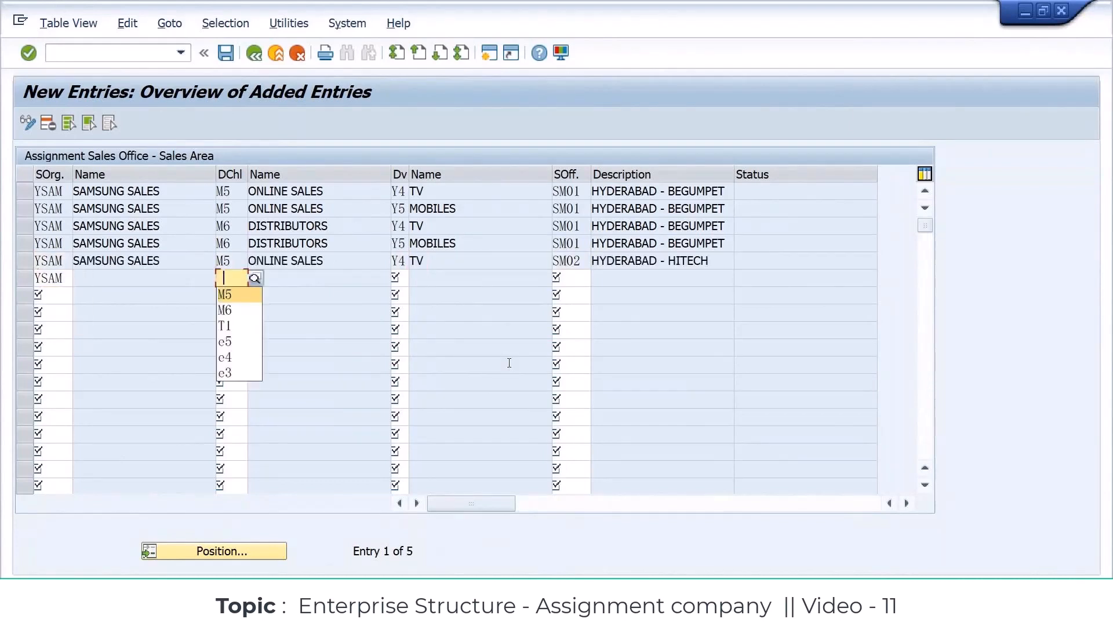
pyautogui.press('Tab')
pyautogui.write('Y5')
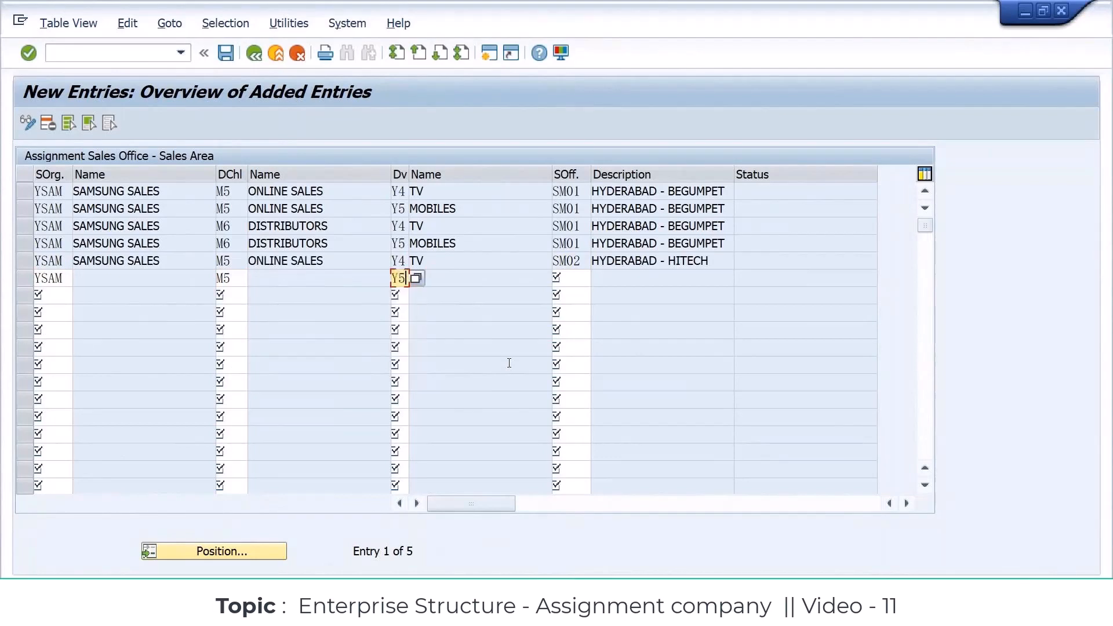
pyautogui.press('Tab')
pyautogui.write('SM02')
pyautogui.press('Return')
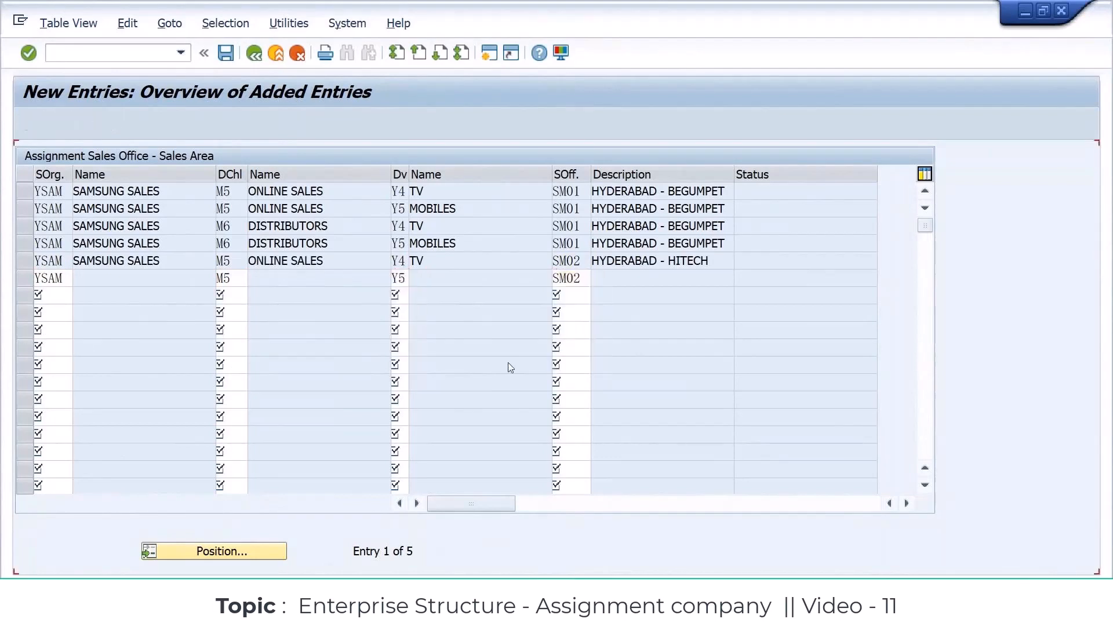
# Add a seventh row assigning sales office SM02 to sales organization YSAM, distribution channel M6 and division Y4
pyautogui.write('YSAM')
pyautogui.press('Tab')
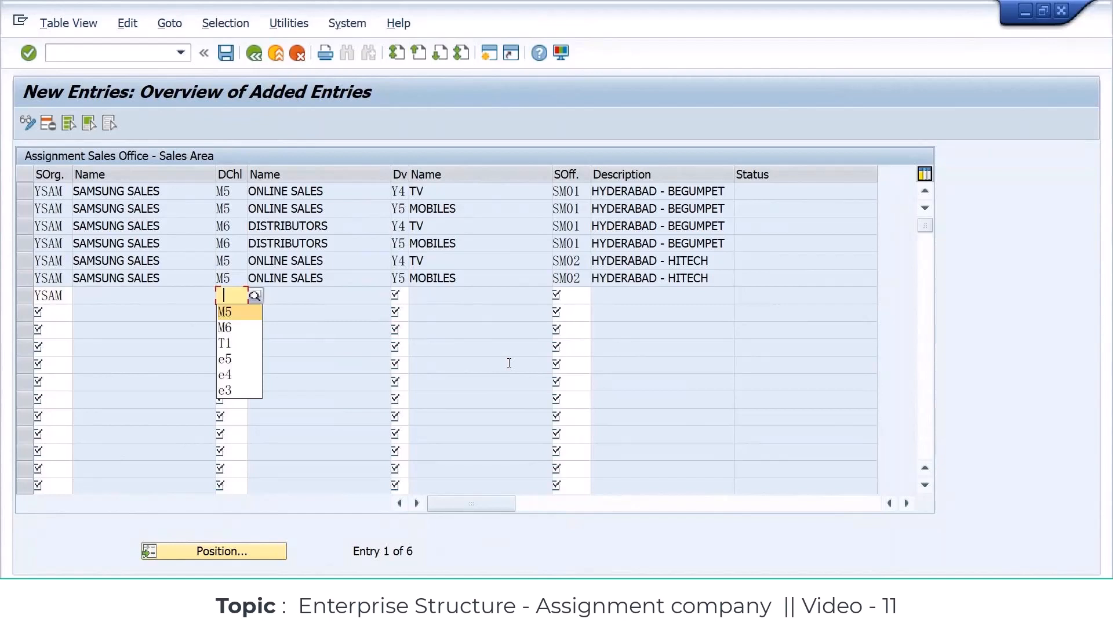
pyautogui.write('M6')
pyautogui.press('Tab')
pyautogui.press('Down')
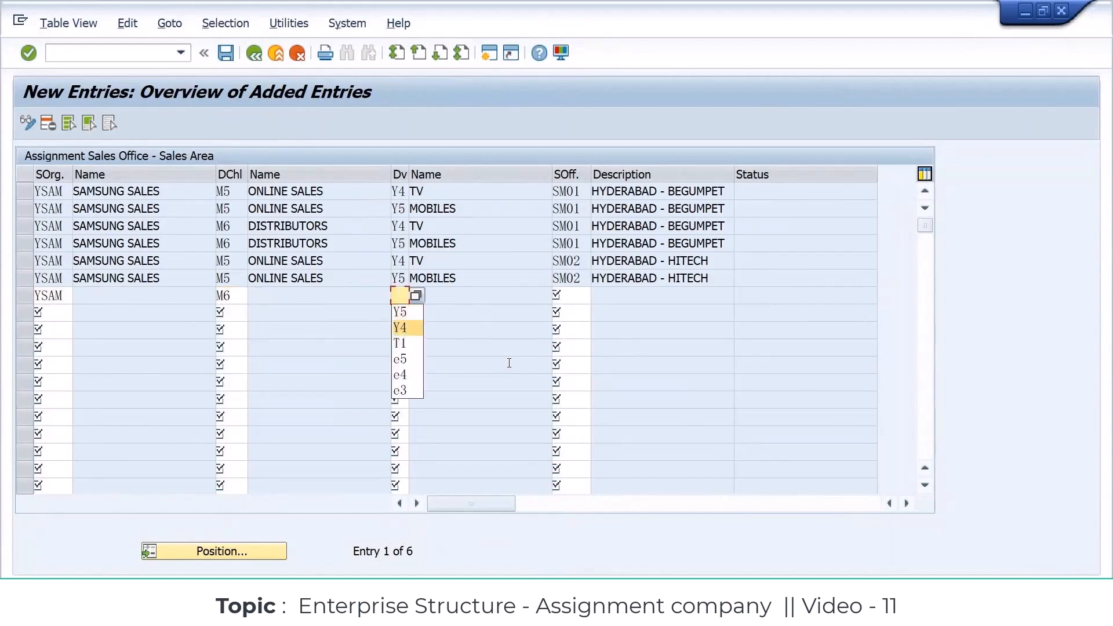
pyautogui.press('Tab')
pyautogui.press('Down')
pyautogui.press('Return')
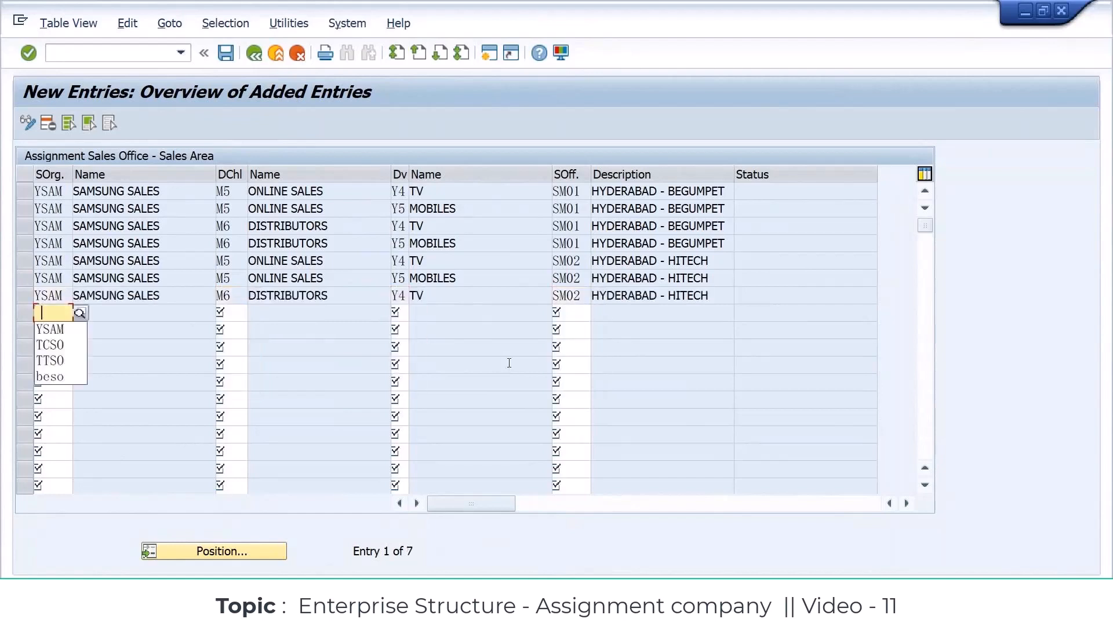
# Add an eighth row assigning sales office SM02 to sales organization YSAM, distribution channel M6 and division Y5
pyautogui.write('YSAM')
pyautogui.press('Tab')
pyautogui.write('M6')
pyautogui.press('Tab')
pyautogui.press('Down')
pyautogui.press('Down')
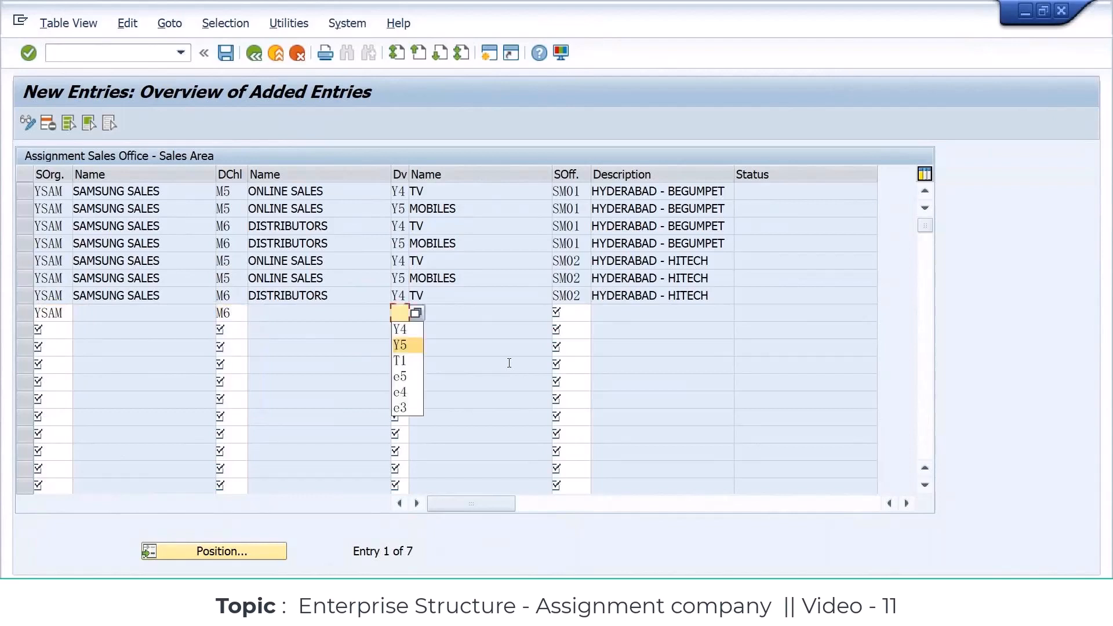
pyautogui.press('Tab')
pyautogui.press('Down')
pyautogui.press('Return')
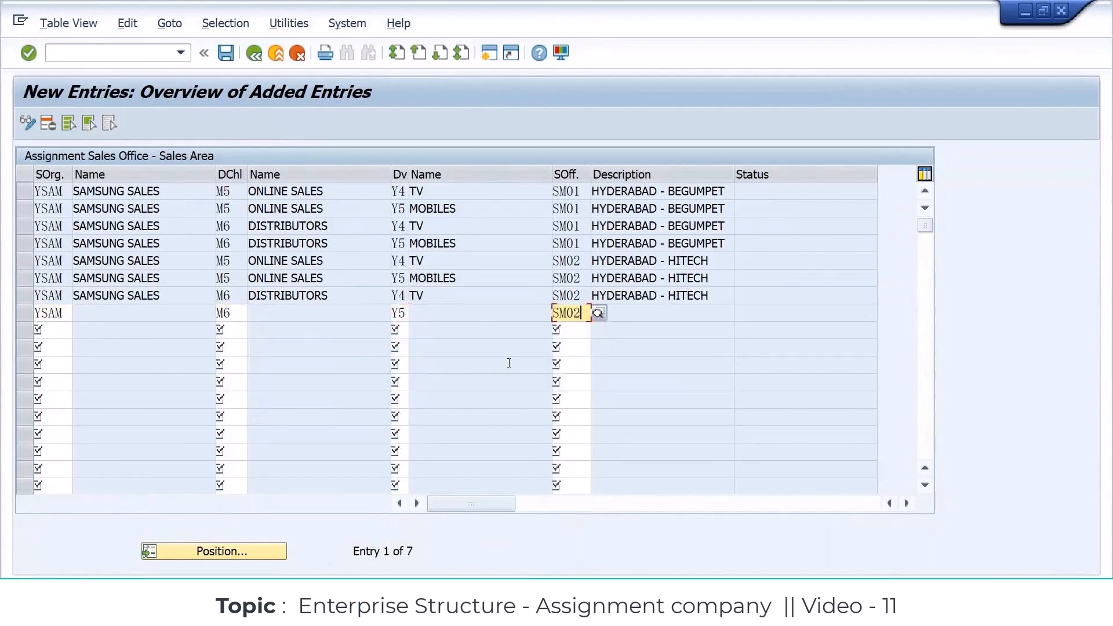
pyautogui.press('Return')
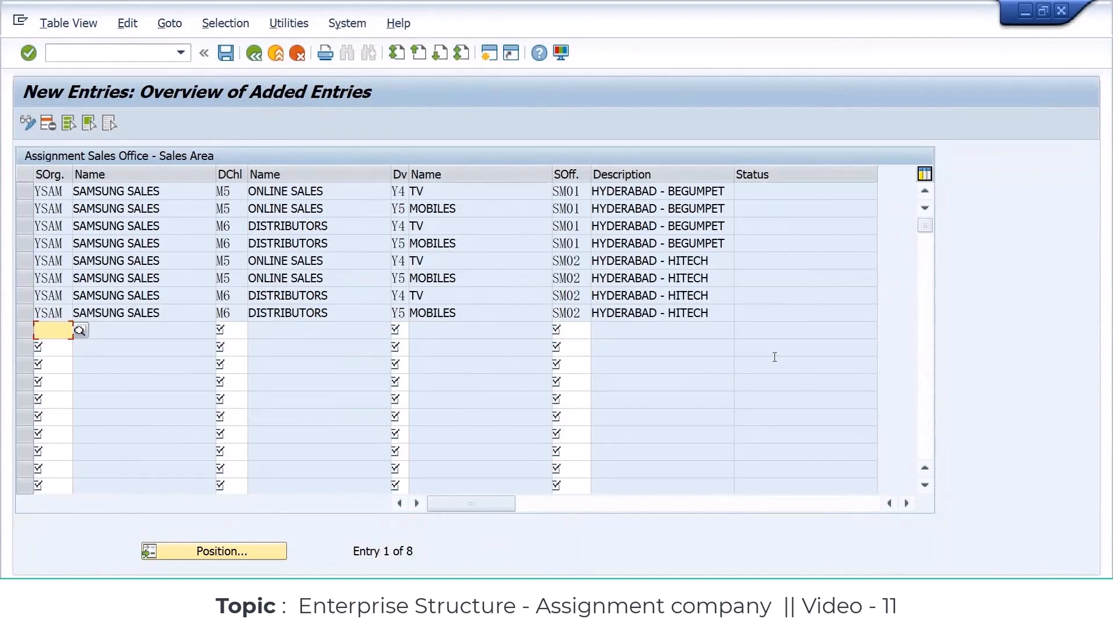
# Save the new YSAM sales office assignments in the customizing request
pyautogui.click(720, 313)
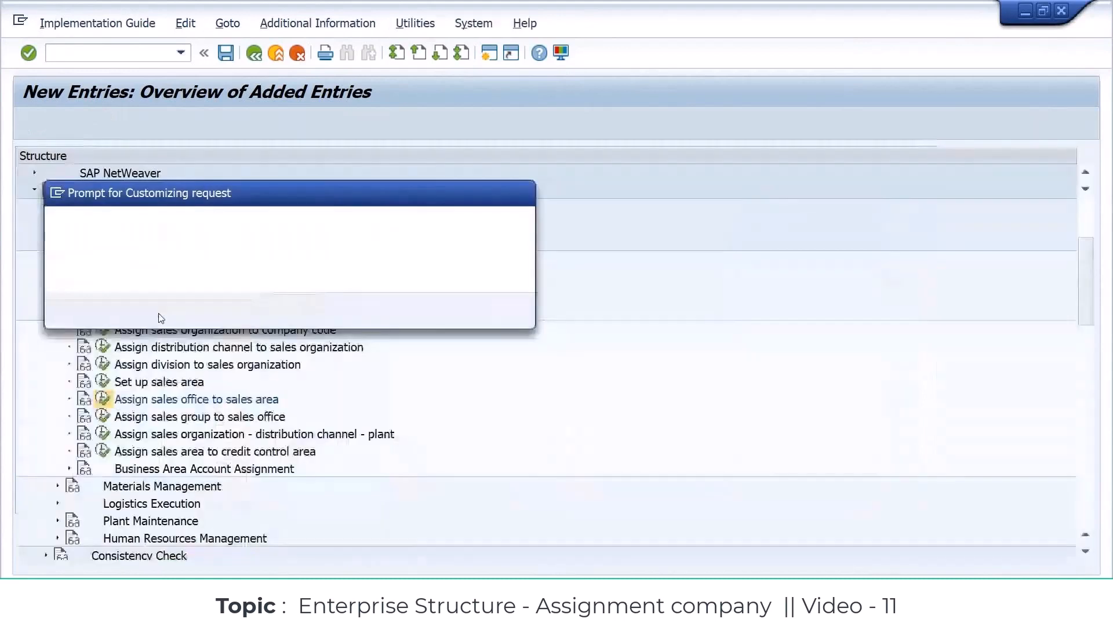
pyautogui.click(297, 312)
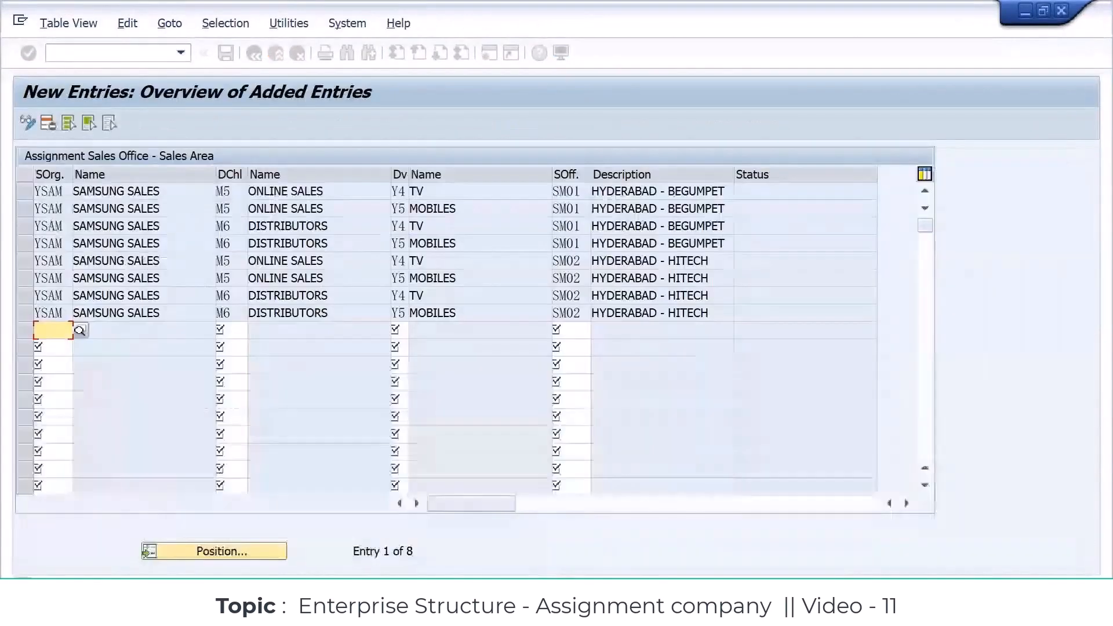
pyautogui.moveTo(384, 614)
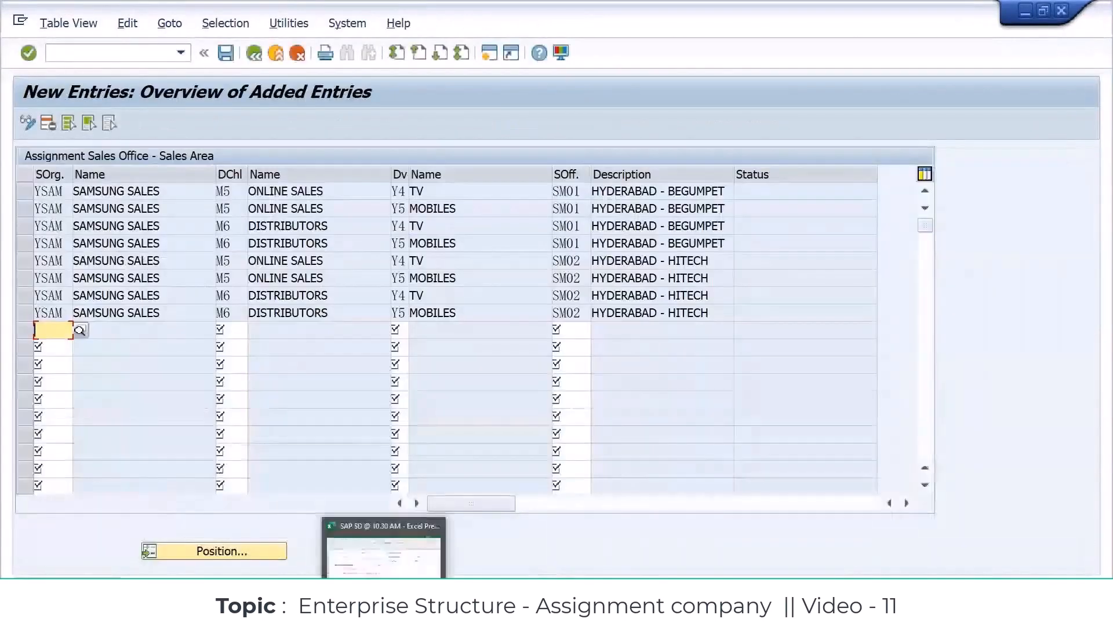
# Switch to the Excel reference workbook and enter "Sales area - Sales Office" in cell C111, below the sales area calculation
pyautogui.click(383, 556)
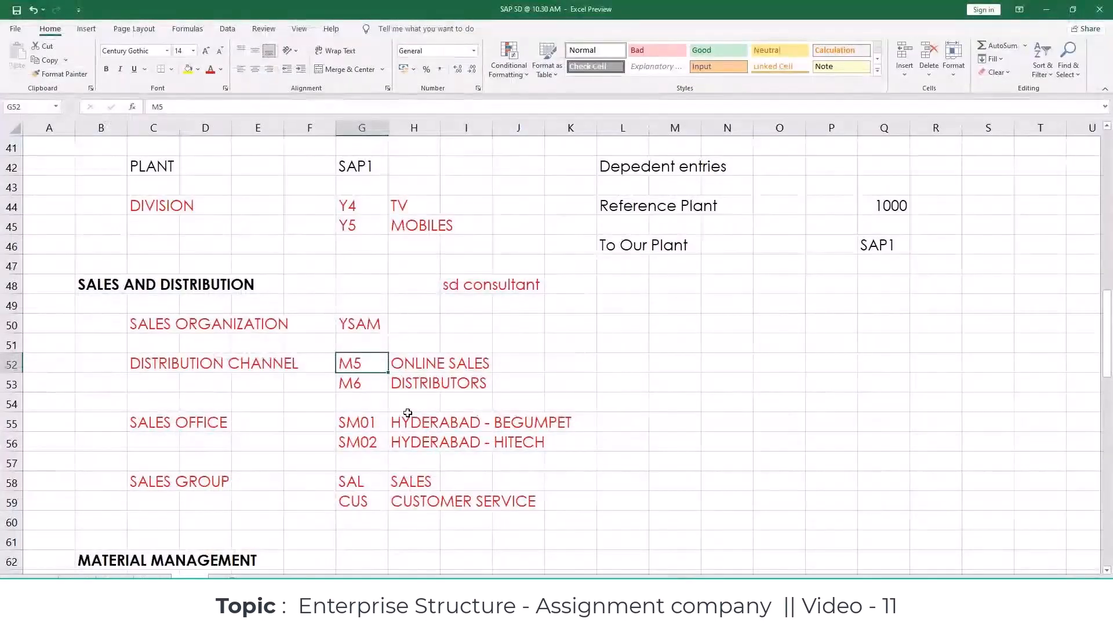
pyautogui.scroll(-6, 408, 413)
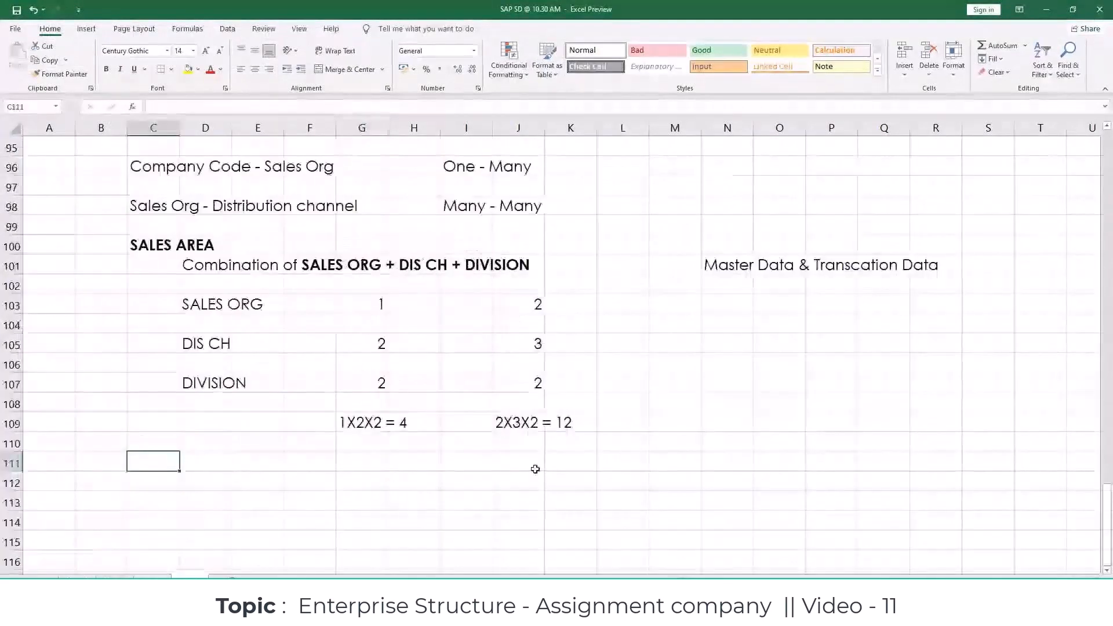
pyautogui.write('sALES')
pyautogui.write(' area - ')
pyautogui.write('Sales')
pyautogui.write(' Office')
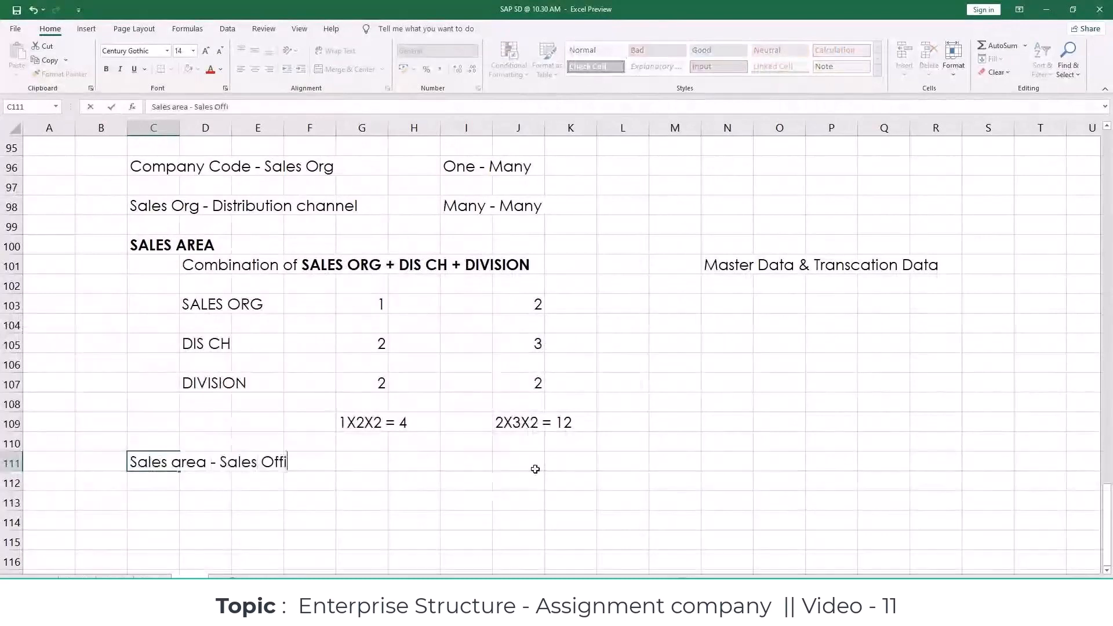
# Copy the "Many - Many" relationship from cell I98 to cell I111 for the Sales area - Sales Office line
pyautogui.press('Right')
pyautogui.press('Right')
pyautogui.press('Right')
pyautogui.press('Right')
pyautogui.press('Right')
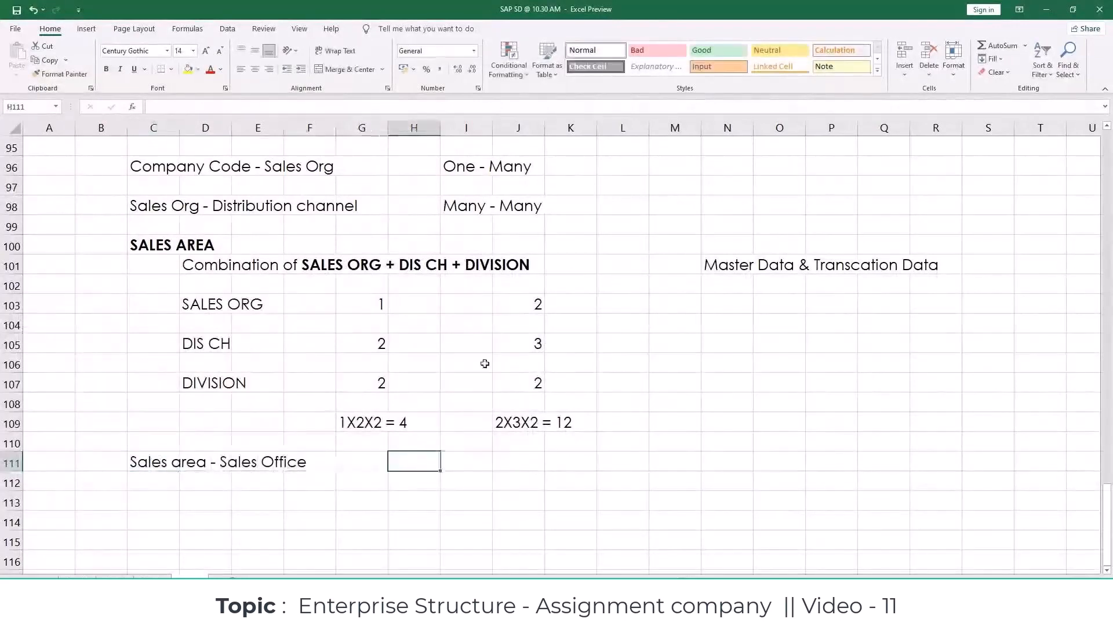
pyautogui.click(467, 206)
pyautogui.hotkey('ctrl', 'c')
pyautogui.click(463, 462)
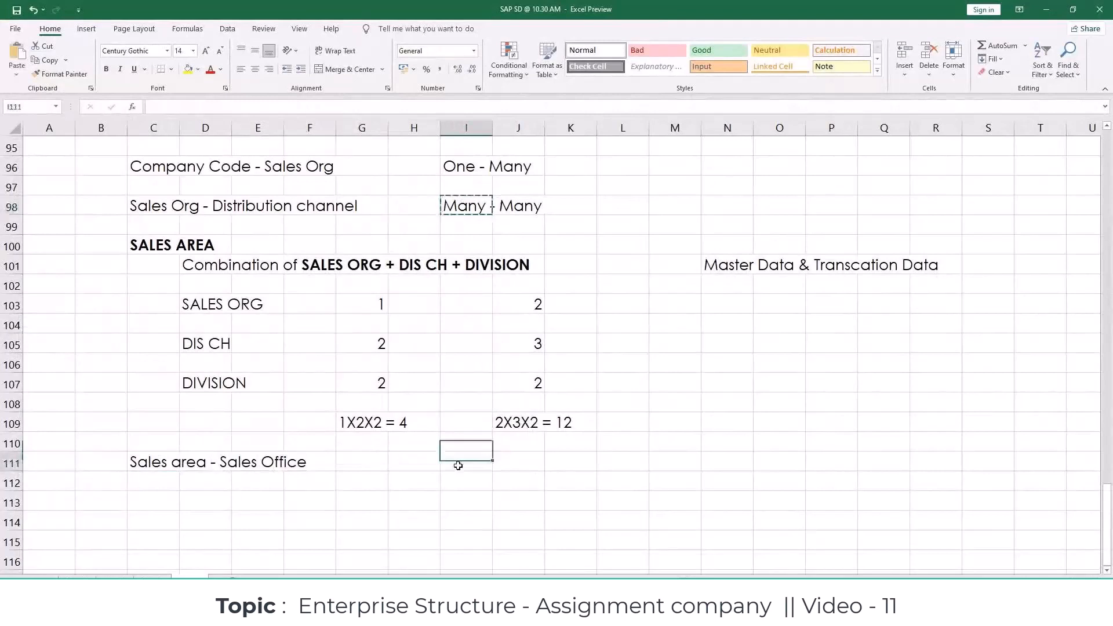
pyautogui.hotkey('ctrl', 'v')
pyautogui.click(148, 497)
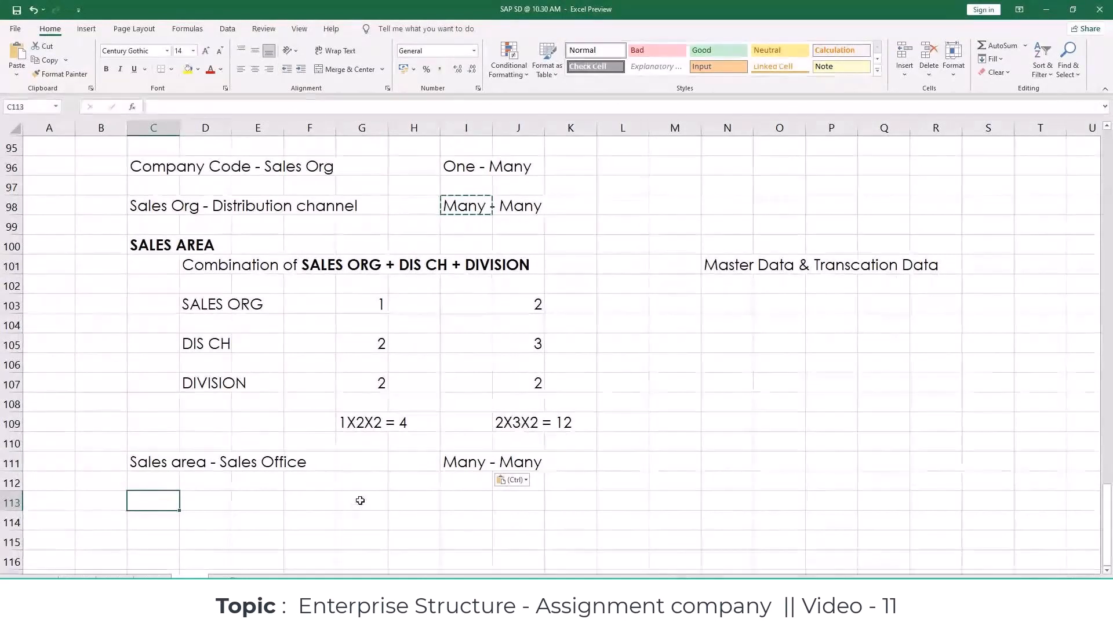
# Insert two blank rows between the Sales Org - Distribution channel line and the SALES AREA heading
pyautogui.click(150, 227)
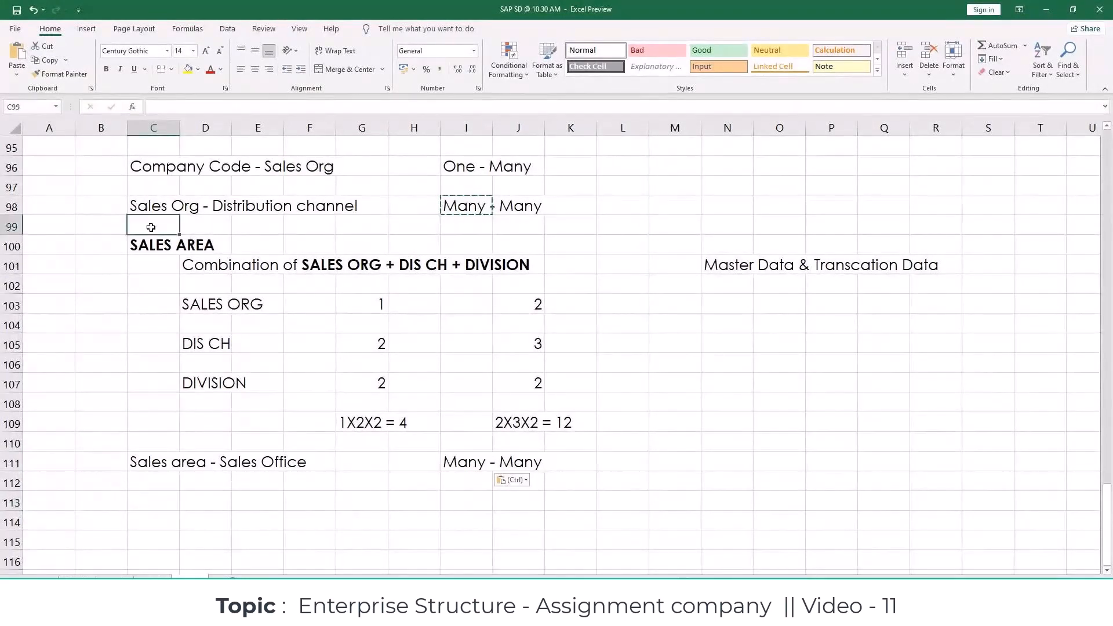
pyautogui.click(11, 227)
pyautogui.rightClick(17, 227)
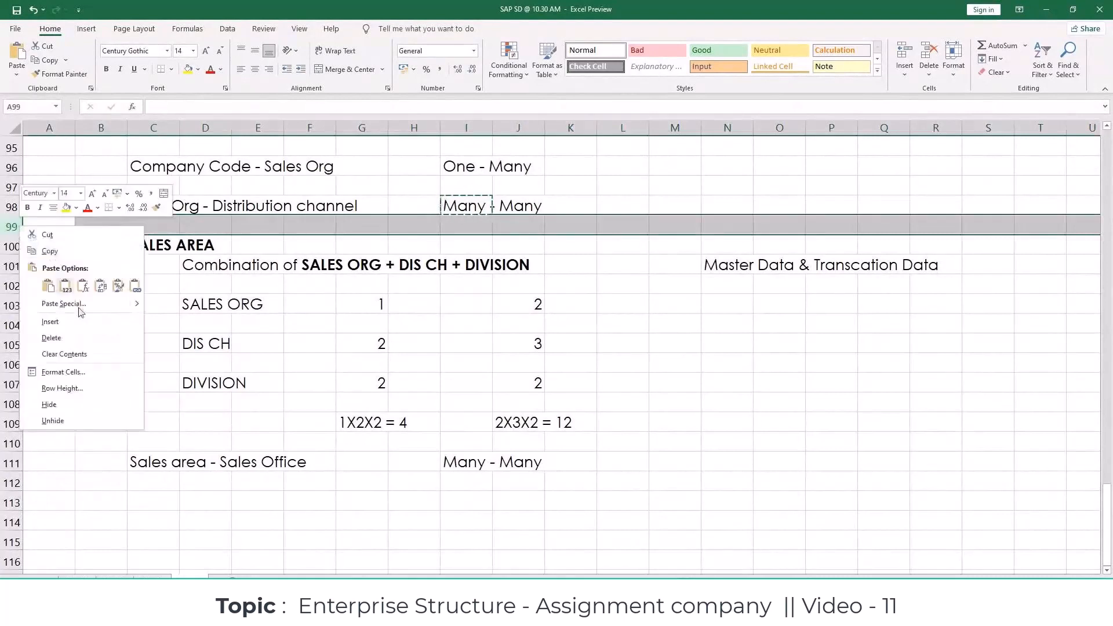
pyautogui.click(58, 322)
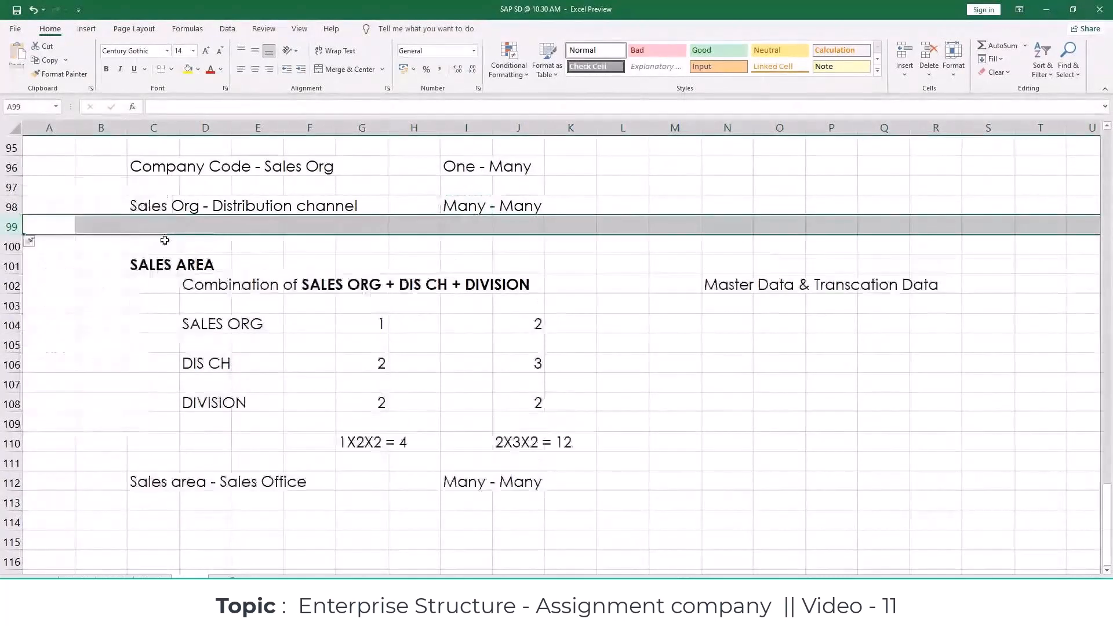
pyautogui.click(165, 240)
pyautogui.rightClick(14, 244)
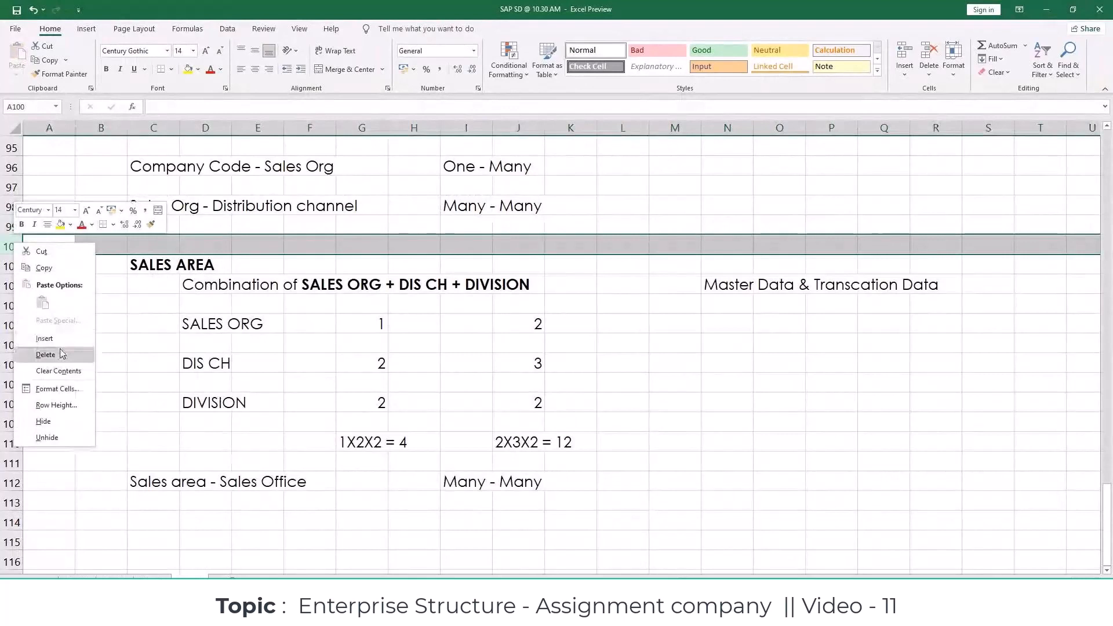
pyautogui.click(46, 337)
# Enter "Sales Org - Division" in cell C100
pyautogui.click(158, 243)
pyautogui.write('Sales Org')
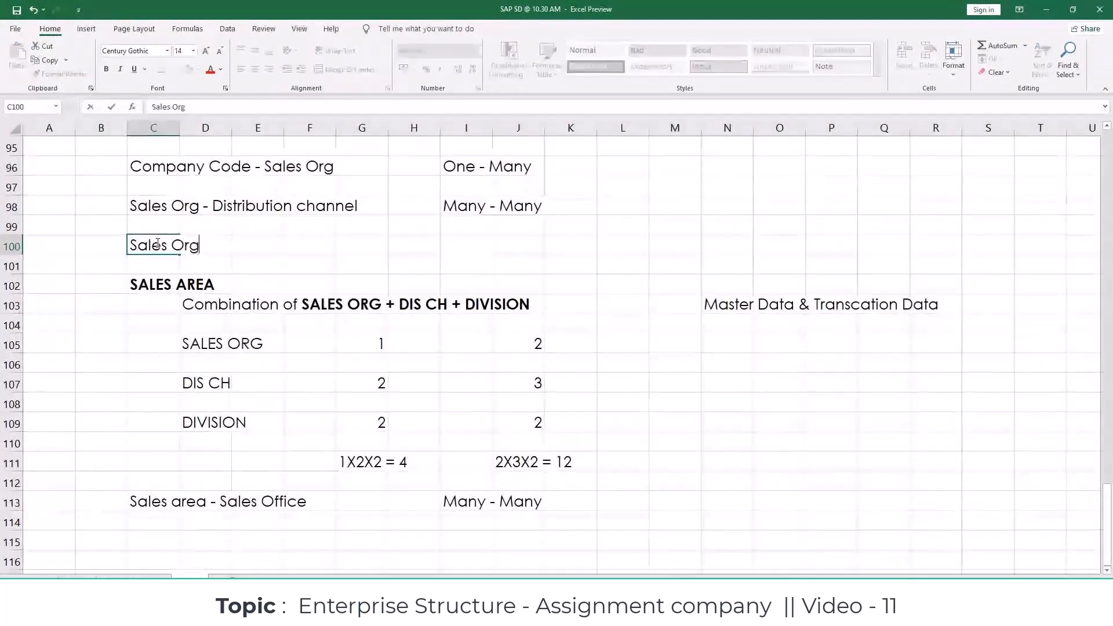
pyautogui.write('- ')
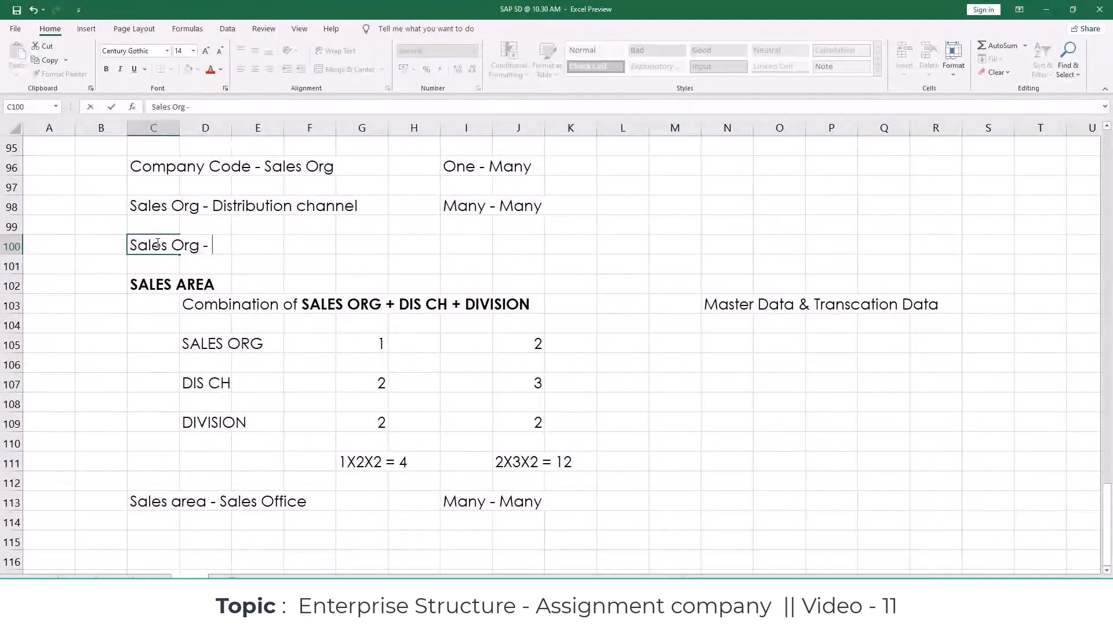
pyautogui.write('Division')
# Copy the "Many - Many" relationship from cell I98 to cell I100 for the Sales Org - Division line
pyautogui.click(452, 204)
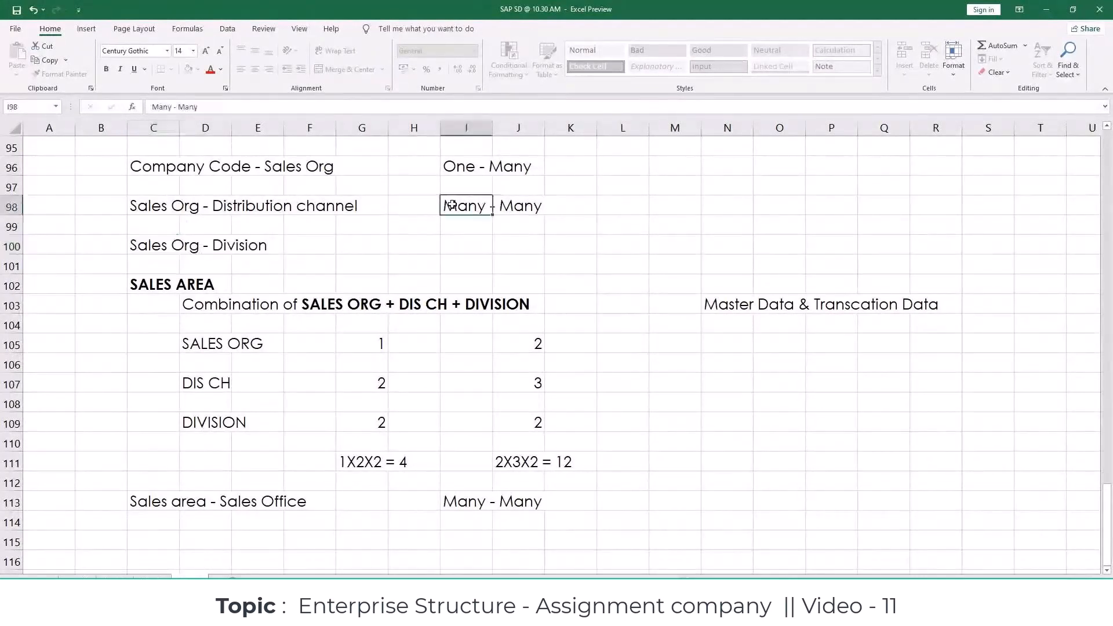
pyautogui.hotkey('ctrl', 'c')
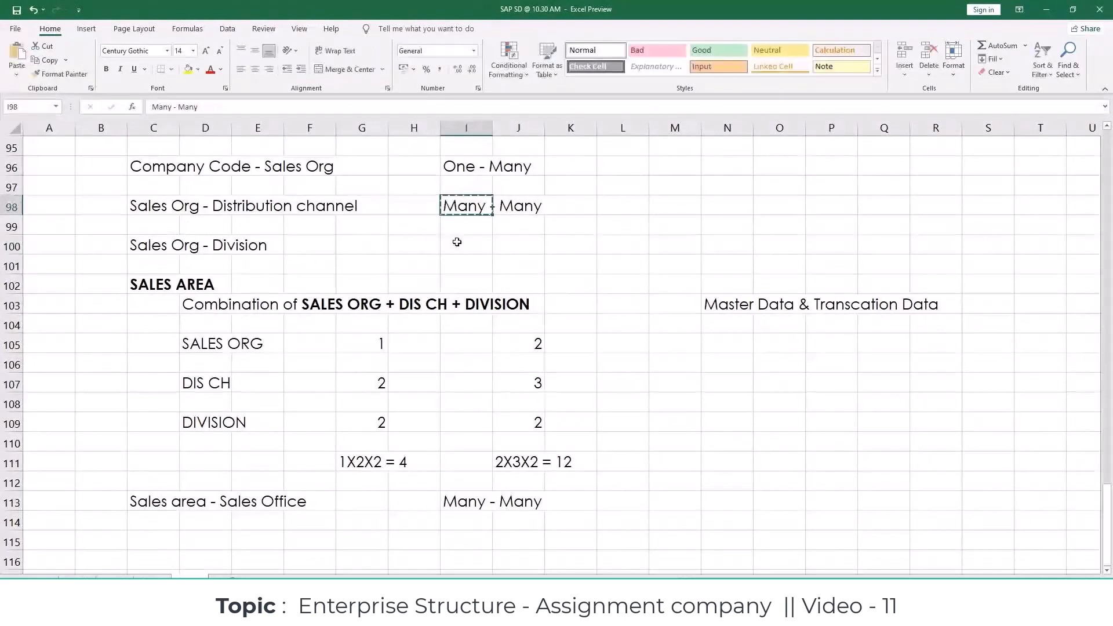
pyautogui.click(457, 242)
pyautogui.hotkey('ctrl', 'v')
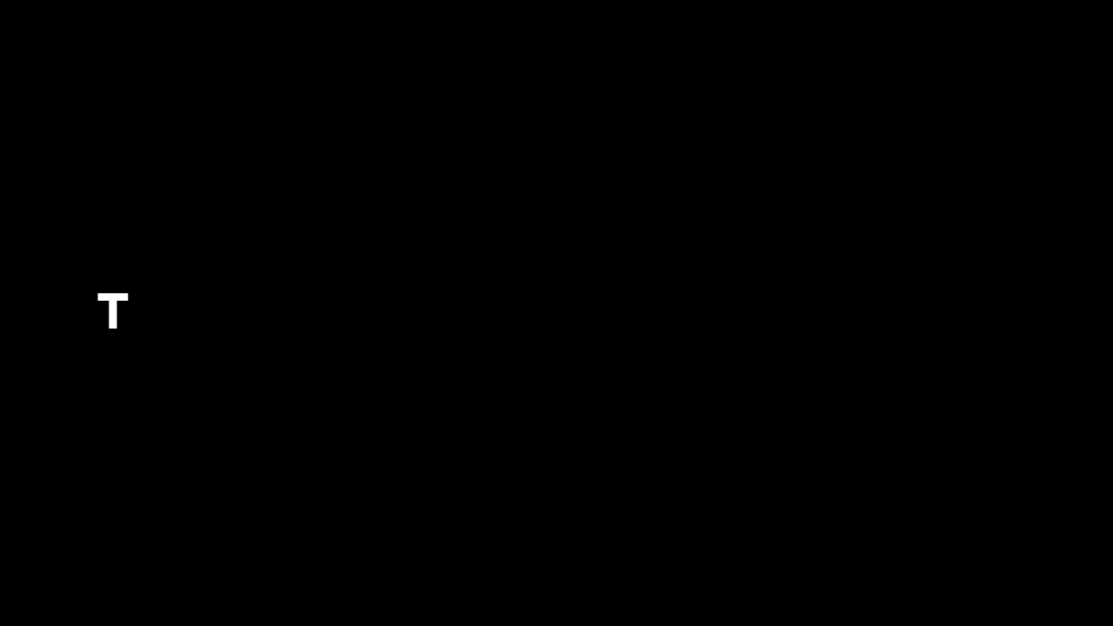